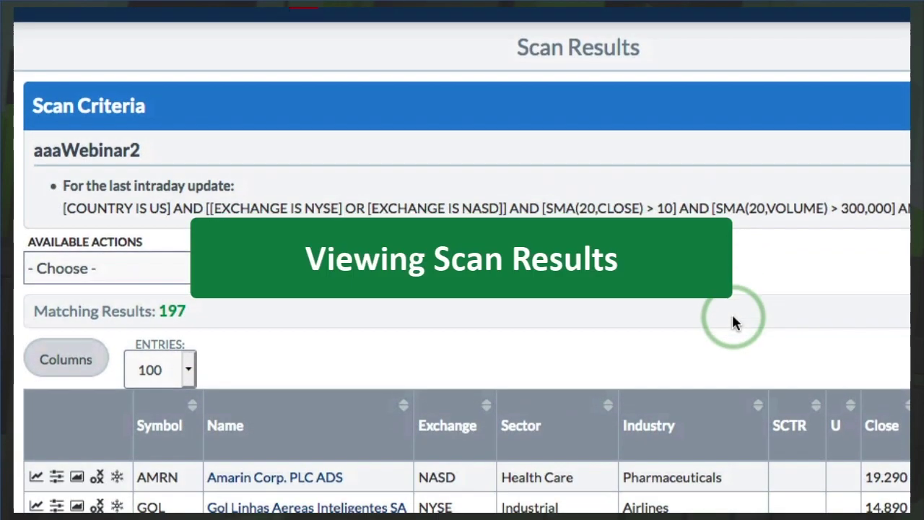
# - Hide the U, Close, SCTR and Exchange columns in the scan results table
pyautogui.scroll(-2, 732, 322)
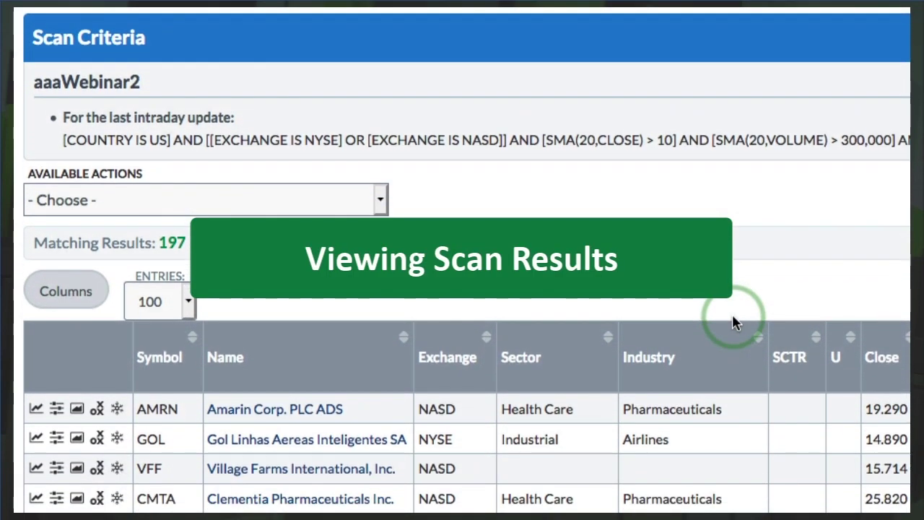
pyautogui.scroll(-3, 732, 322)
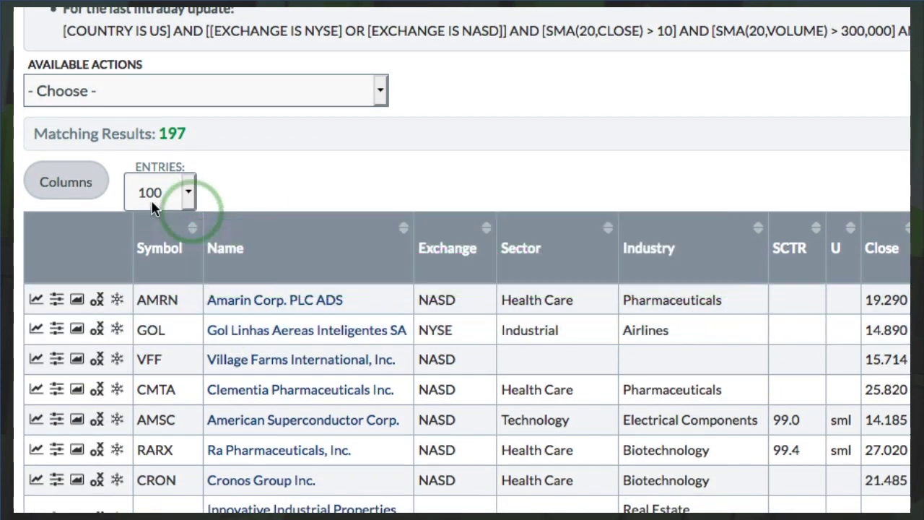
pyautogui.click(85, 189)
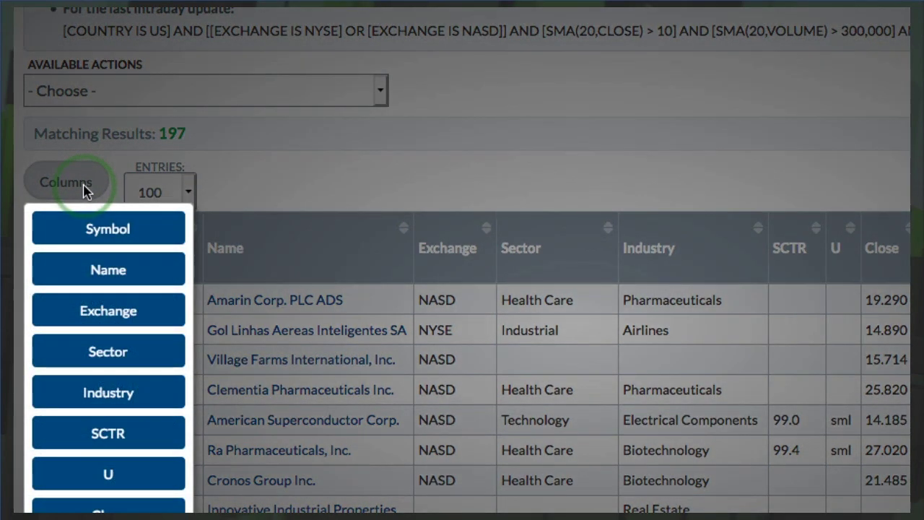
pyautogui.click(109, 470)
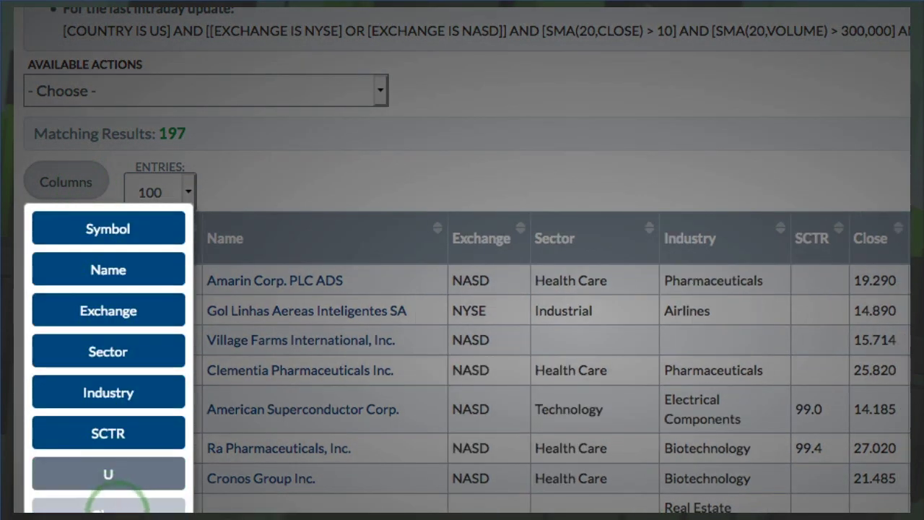
pyautogui.click(114, 503)
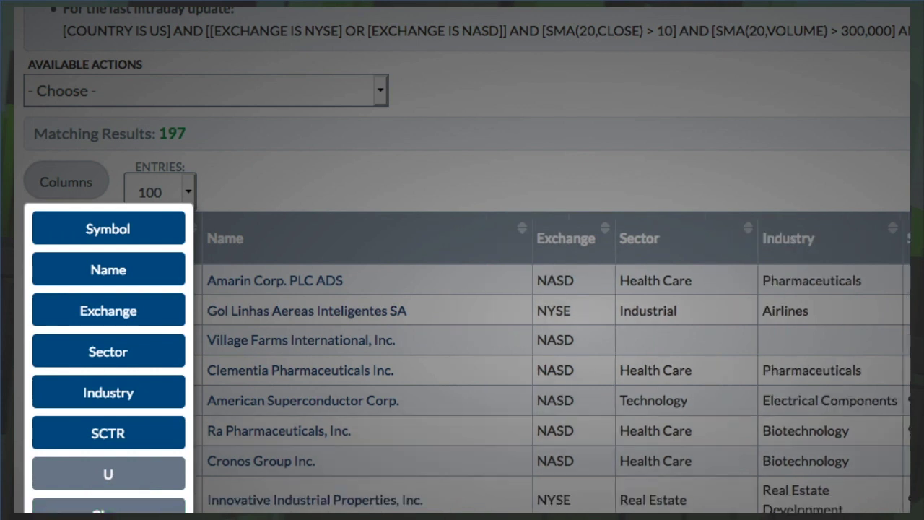
pyautogui.click(117, 437)
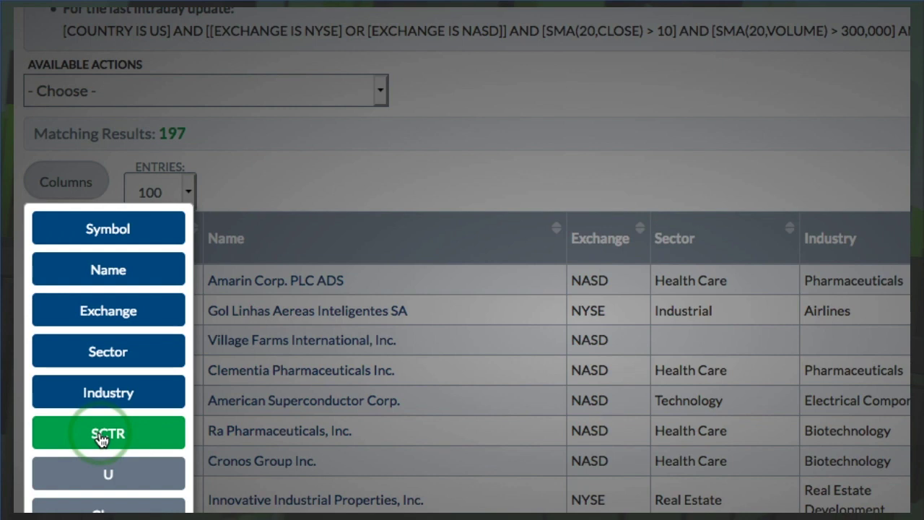
pyautogui.click(412, 182)
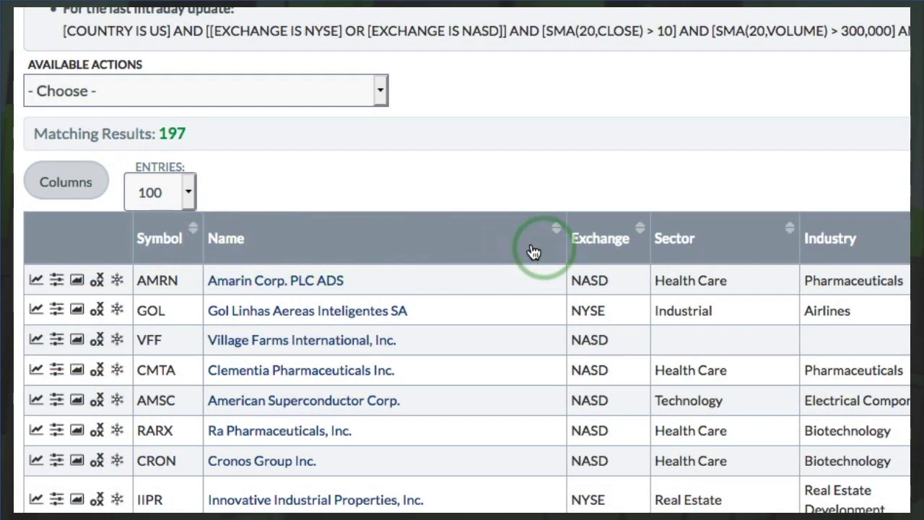
pyautogui.click(101, 185)
pyautogui.click(110, 312)
pyautogui.click(582, 206)
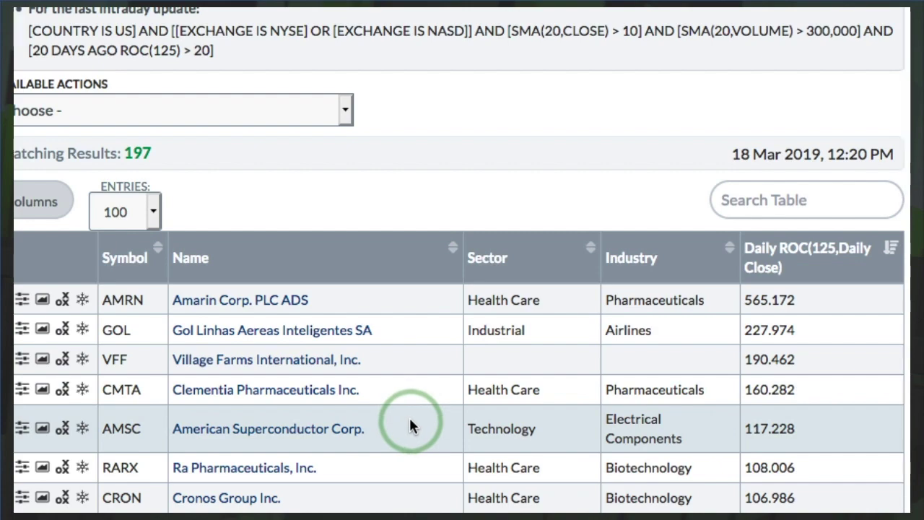
# - Sort the scan results by industry in ascending order and browse the rows grouped by industry
pyautogui.scroll(-5, 411, 417)
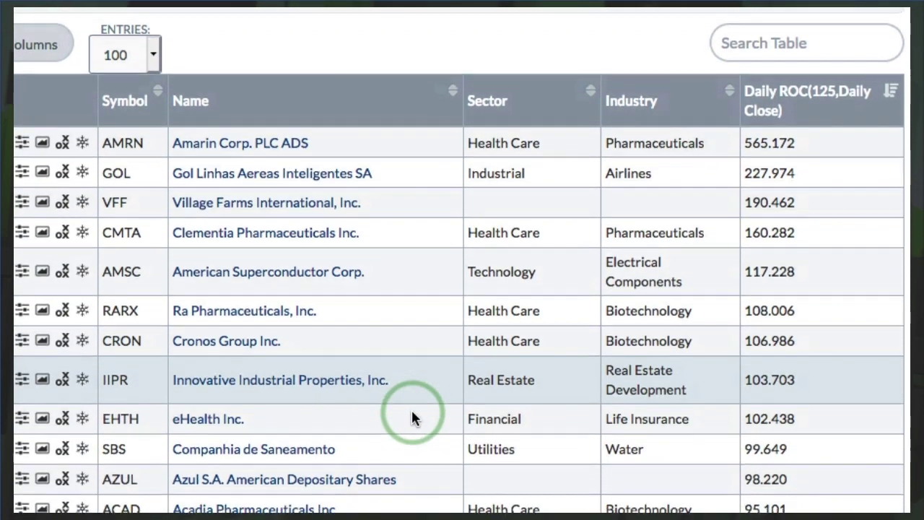
pyautogui.scroll(-1, 411, 408)
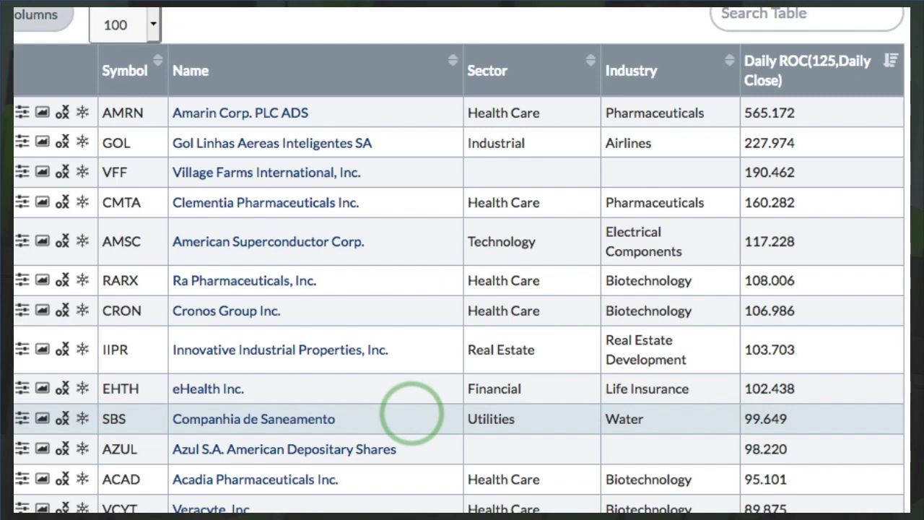
pyautogui.click(637, 81)
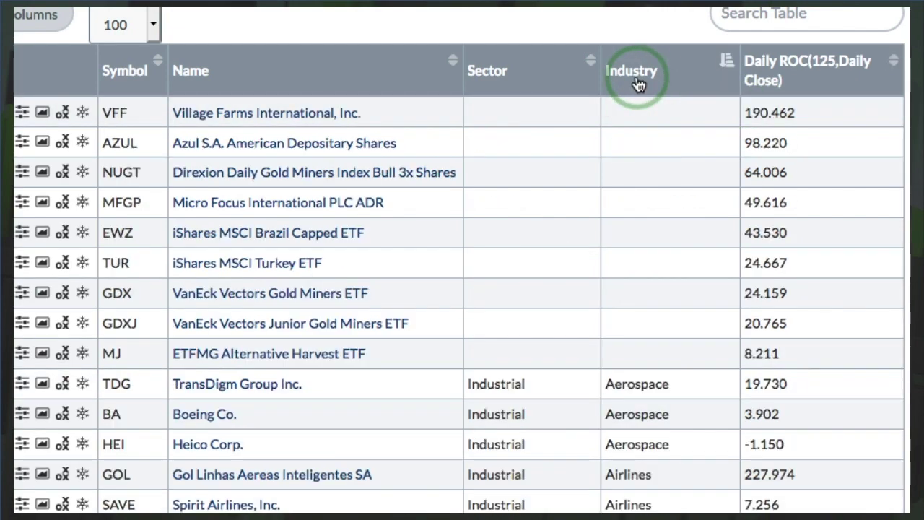
pyautogui.scroll(-8, 645, 238)
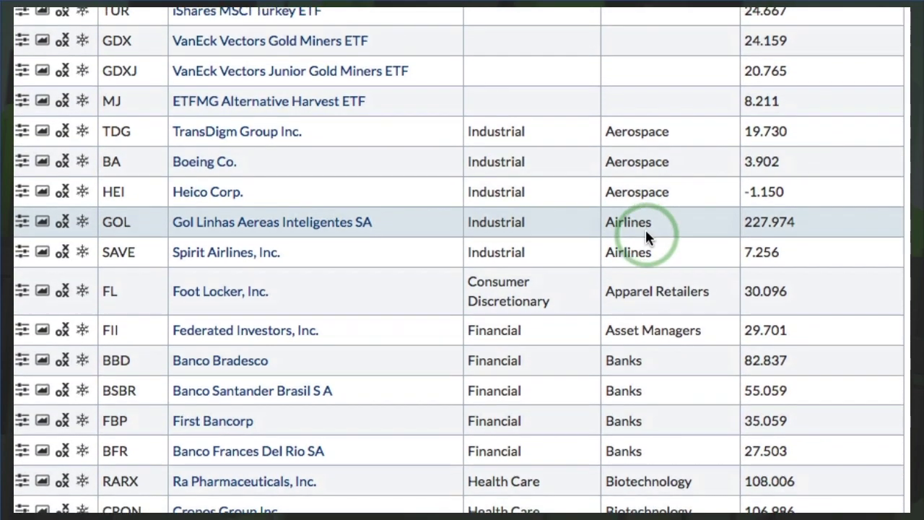
pyautogui.scroll(-12, 634, 236)
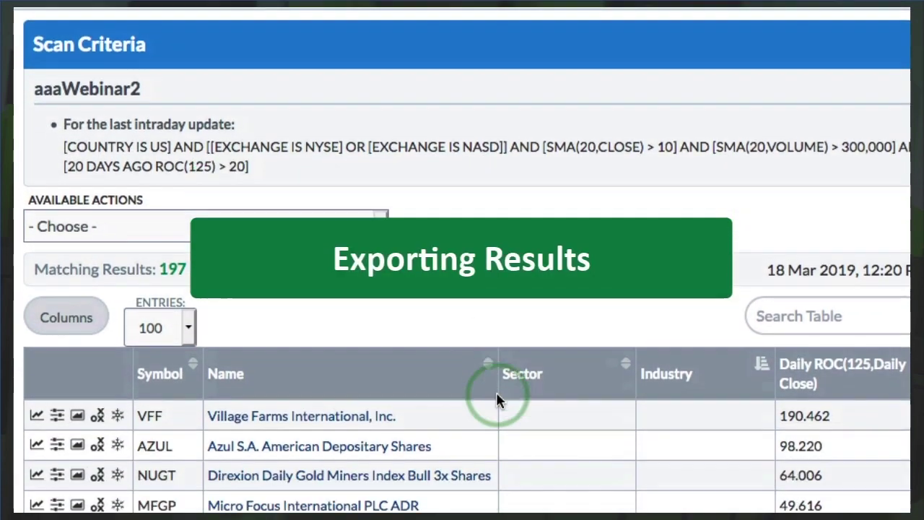
# - Replace the existing AScanDump ChartList with the scan results, leaving Preserve Sort Order off
pyautogui.scroll(-2, 496, 395)
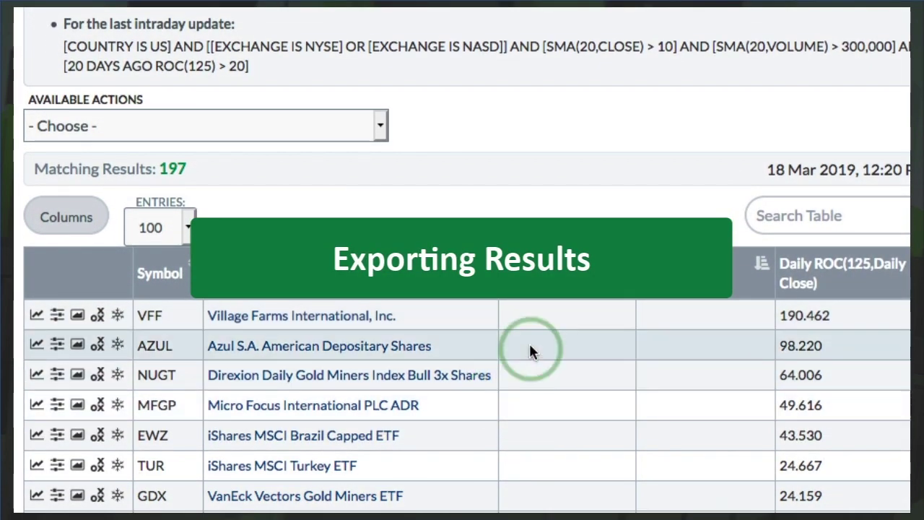
pyautogui.click(101, 128)
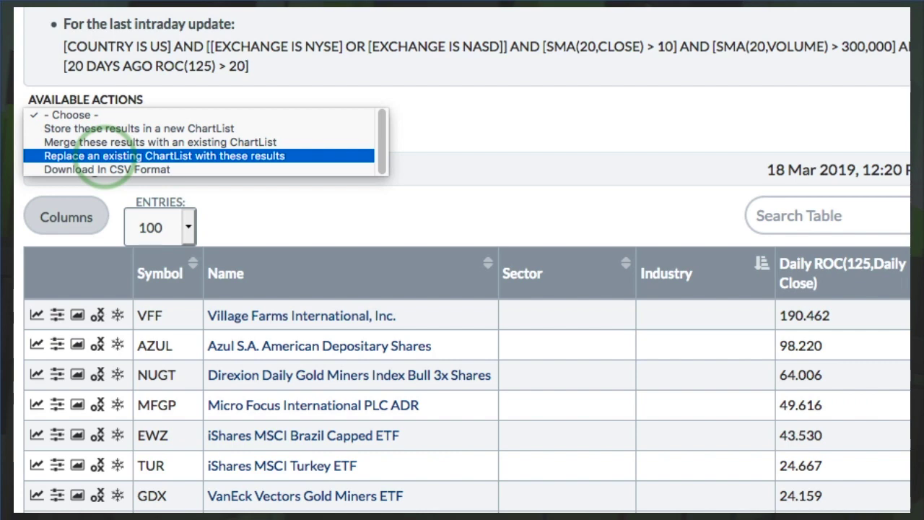
pyautogui.click(104, 156)
pyautogui.click(390, 312)
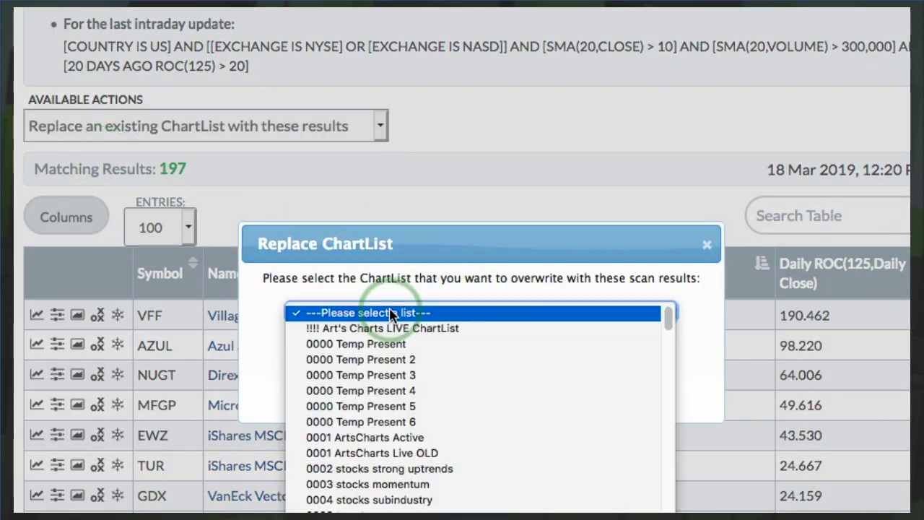
pyautogui.scroll(-3, 392, 367)
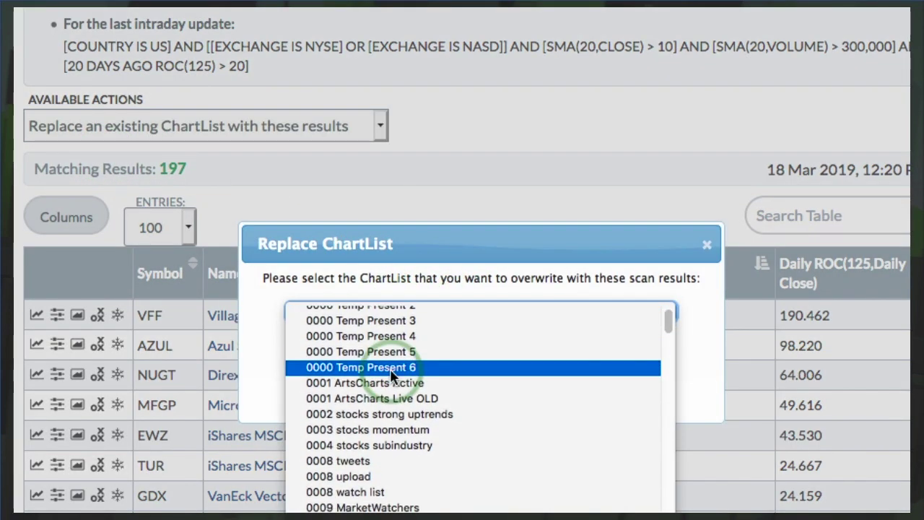
pyautogui.click(412, 445)
pyautogui.click(437, 383)
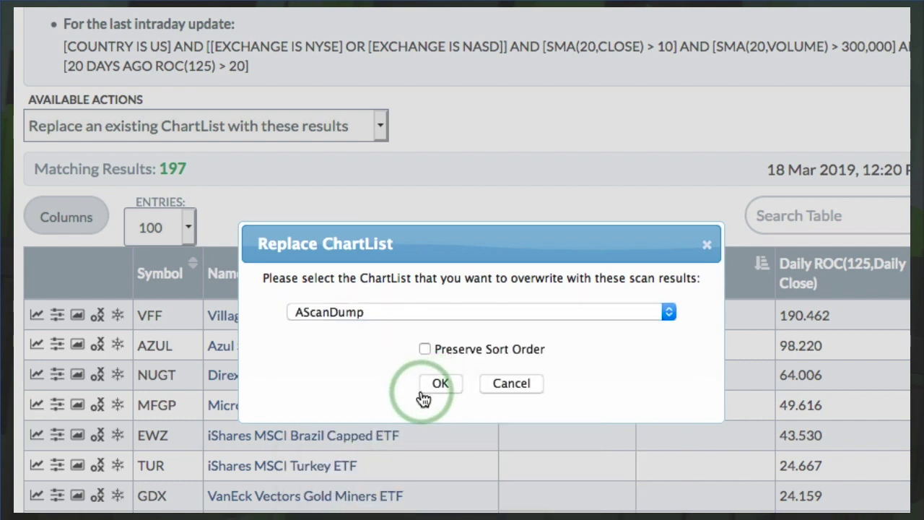
pyautogui.click(439, 384)
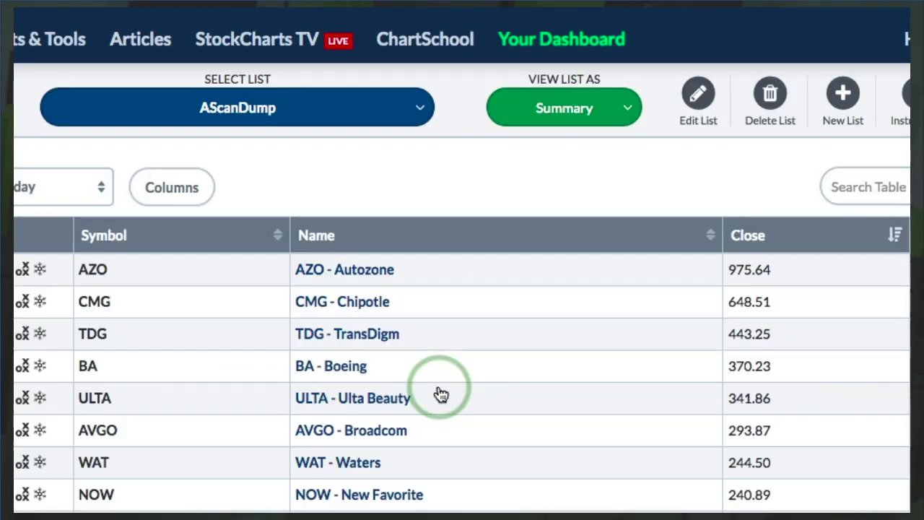
# - Display the AScanDump ChartList in the 10 Per Page view to see its charts
pyautogui.scroll(-1, 443, 426)
pyautogui.scroll(-2, 445, 432)
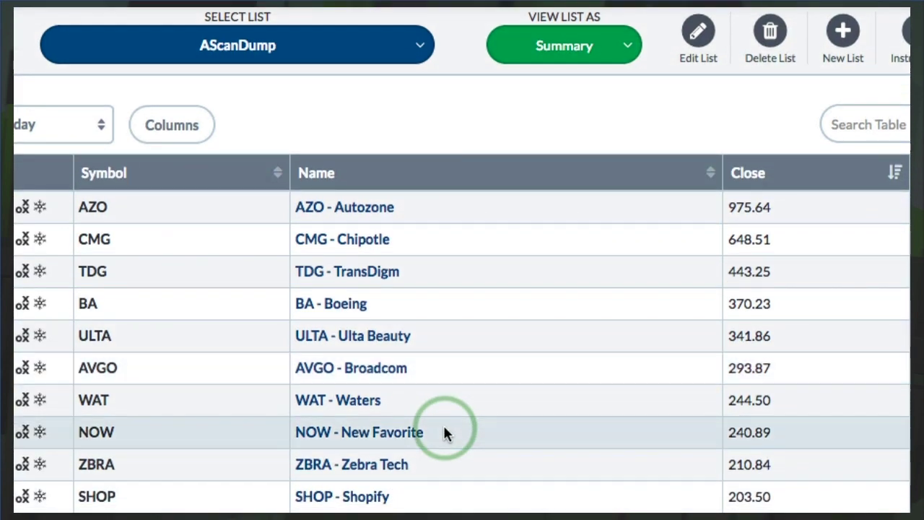
pyautogui.click(557, 49)
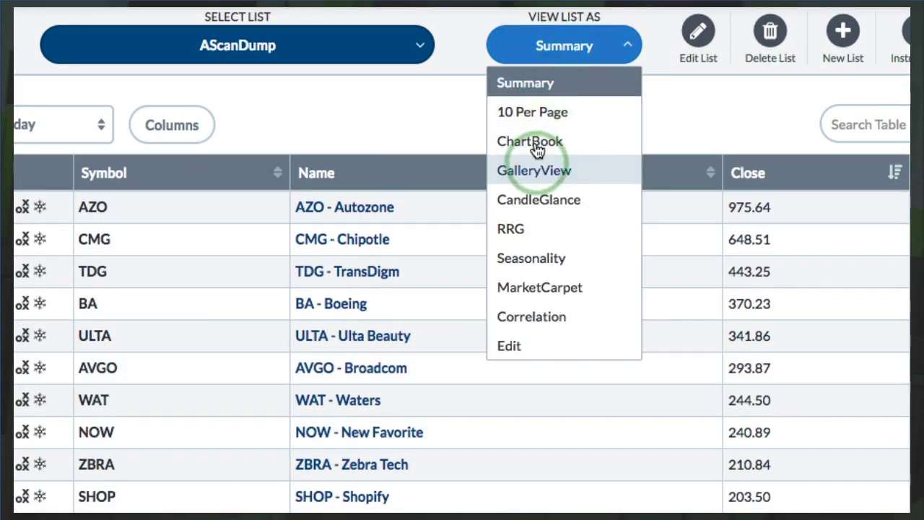
pyautogui.click(538, 114)
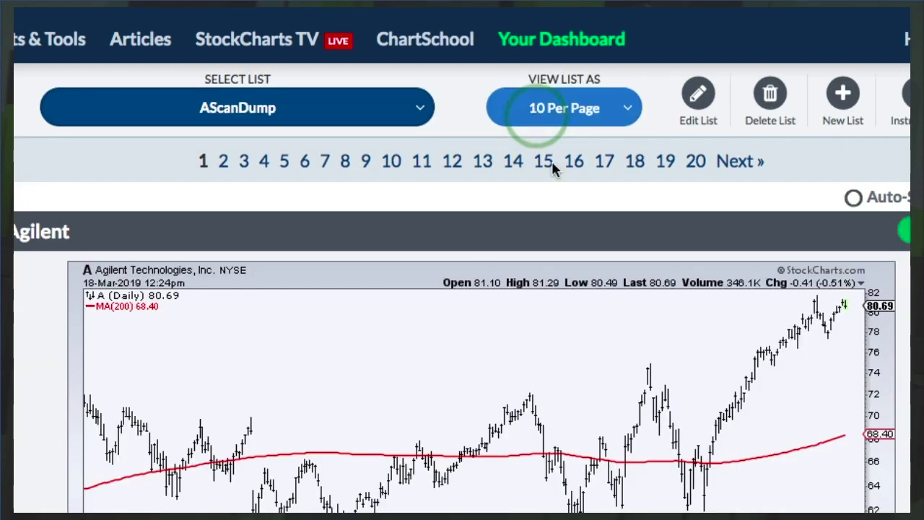
pyautogui.scroll(-3, 557, 283)
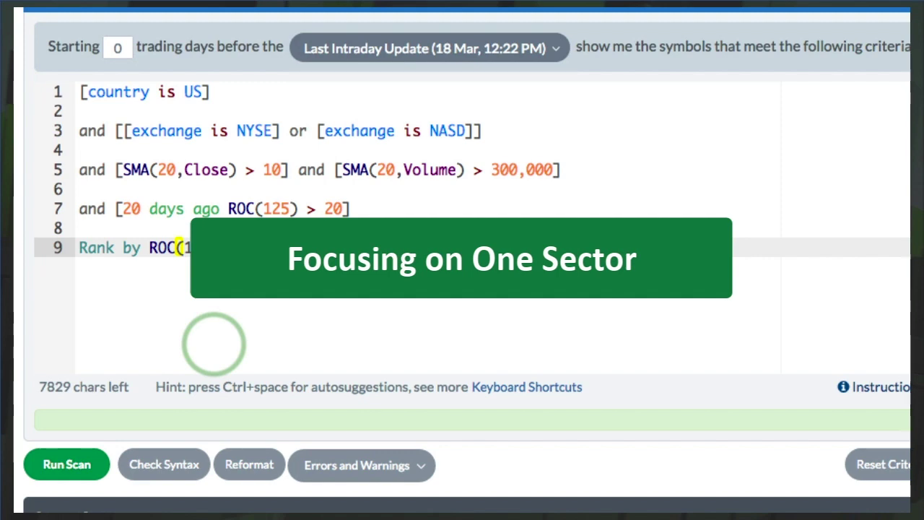
# - Add the US Technology Sector criterion to the scan, below the Rank by ROC(125) line
pyautogui.press('Return')
pyautogui.press('Return')
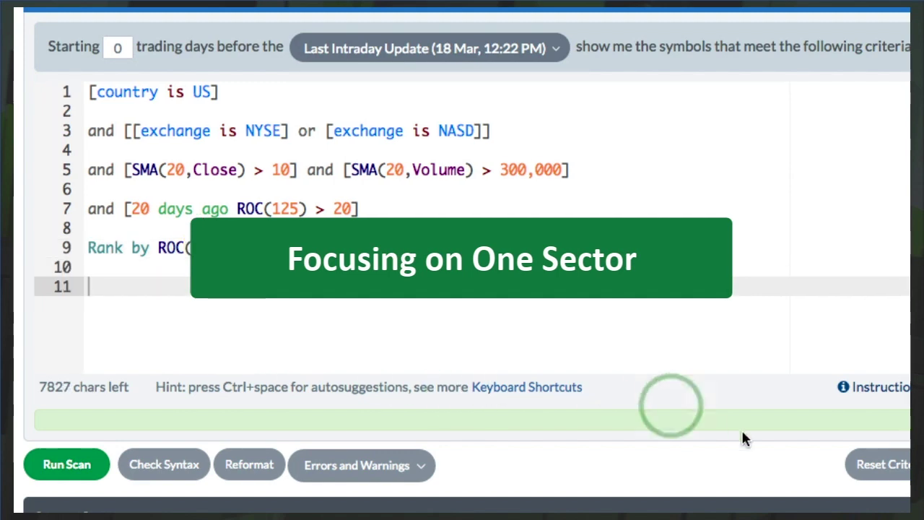
pyautogui.scroll(-6, 467, 260)
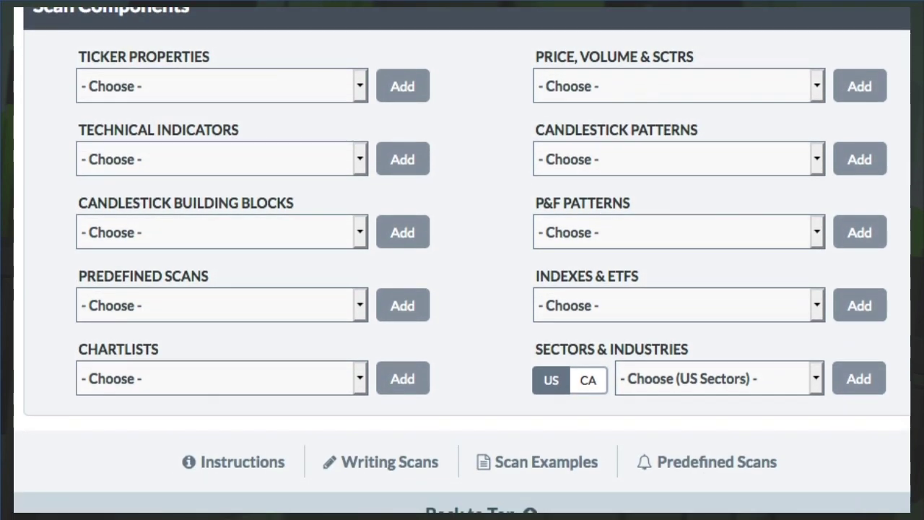
pyautogui.scroll(-3, 646, 186)
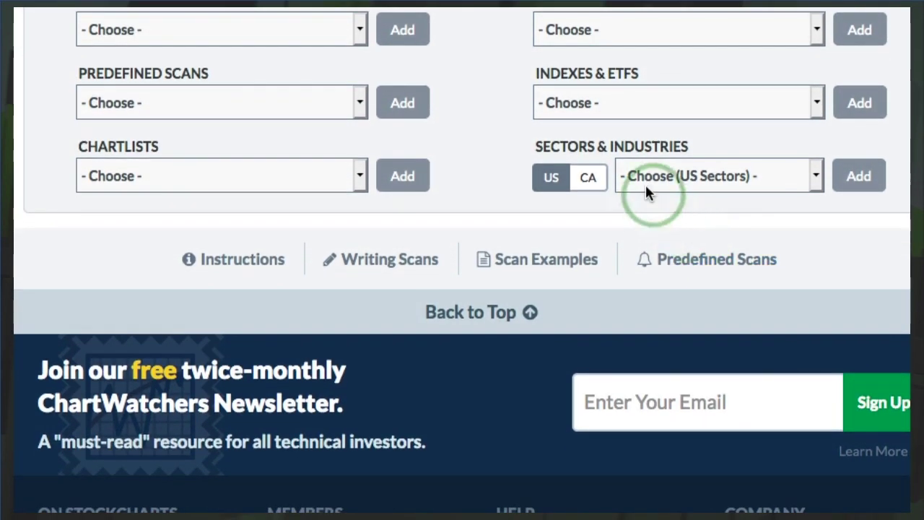
pyautogui.click(644, 185)
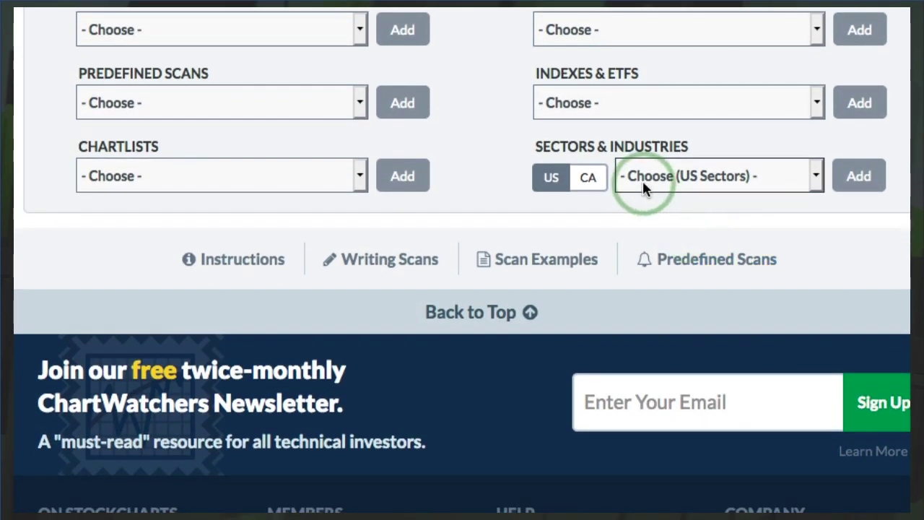
pyautogui.click(645, 184)
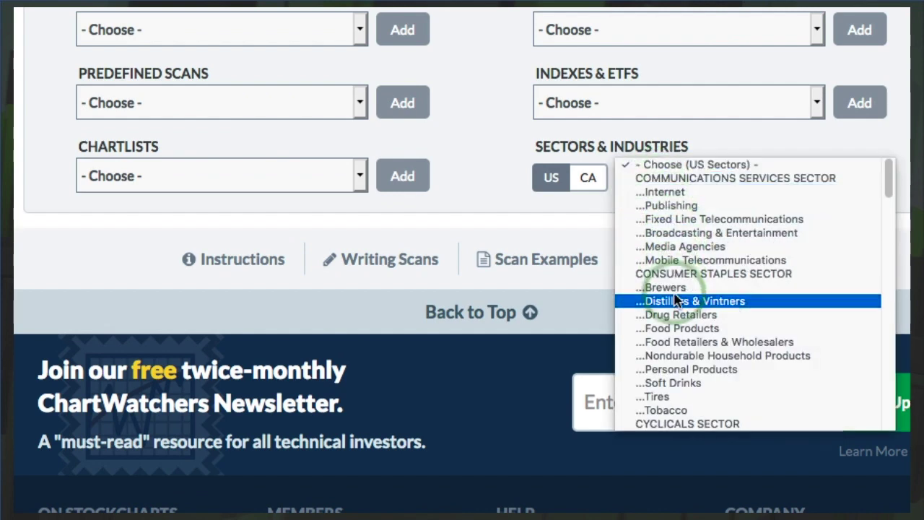
pyautogui.scroll(-2, 674, 293)
pyautogui.scroll(-7, 673, 292)
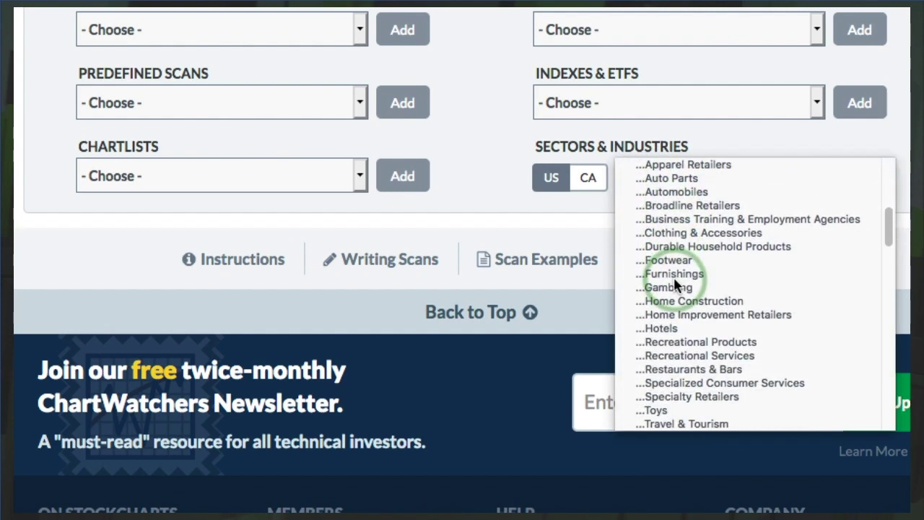
pyautogui.scroll(-7, 673, 276)
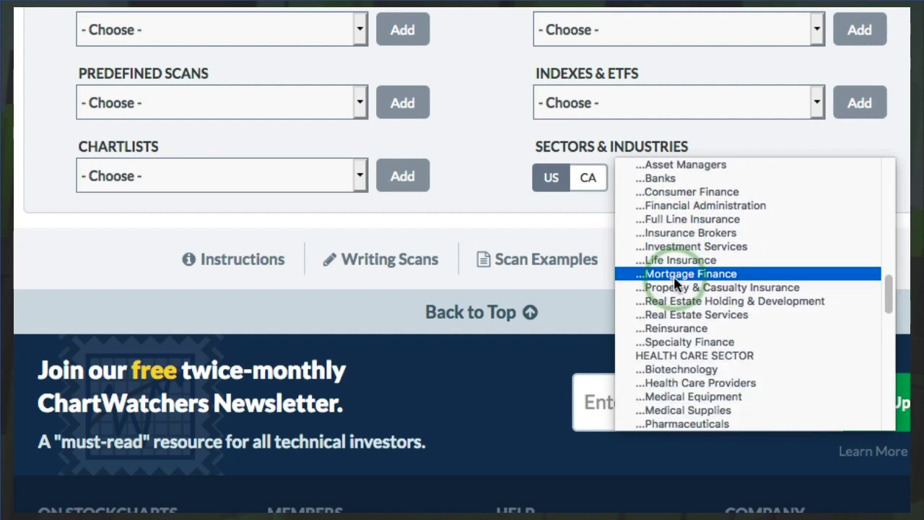
pyautogui.scroll(-6, 675, 280)
pyautogui.scroll(-10, 673, 282)
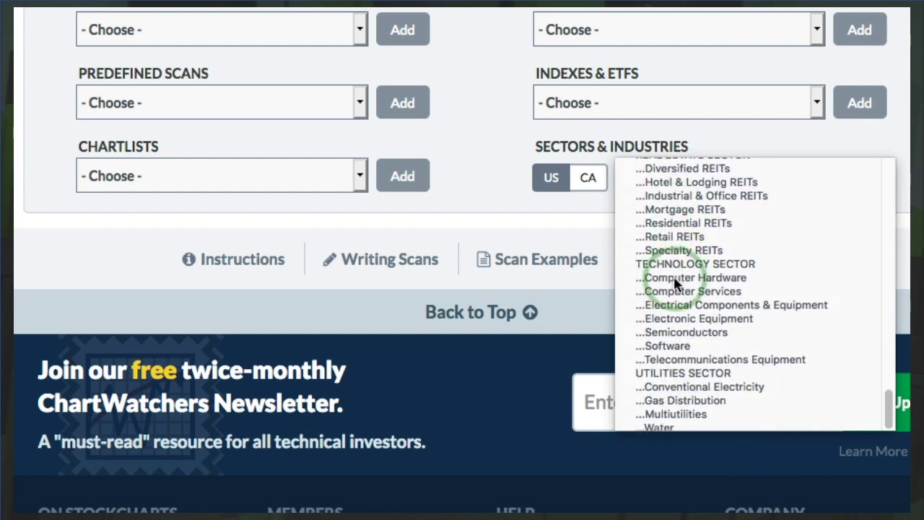
pyautogui.click(681, 264)
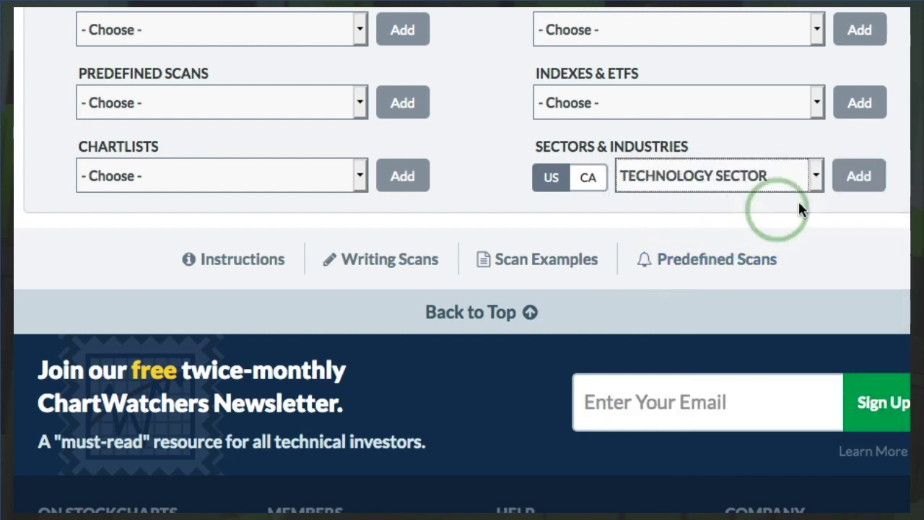
pyautogui.click(866, 176)
pyautogui.click(625, 284)
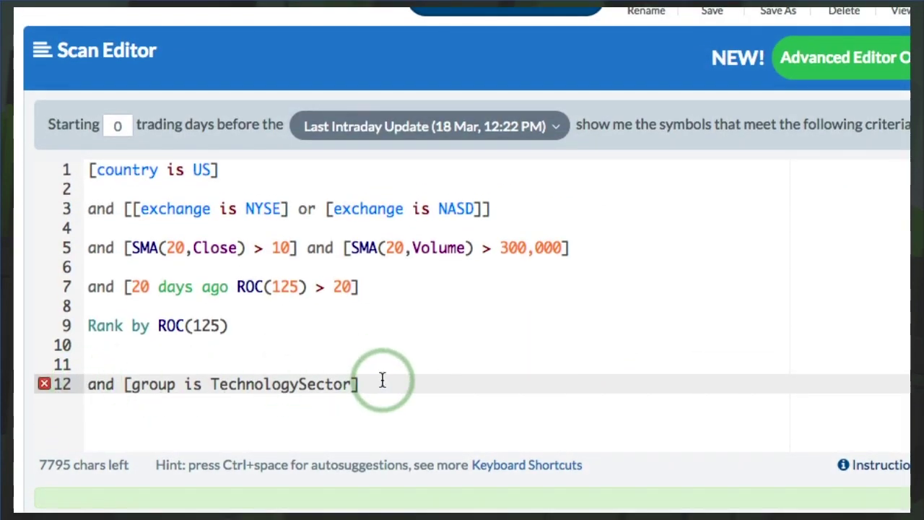
# - Move the "and [group is TechnologySector]" criterion between the 20 days ago ROC(125) > 20 line and Rank by ROC(125), and run the scan
pyautogui.moveTo(383, 380); pyautogui.dragTo(65, 381)
pyautogui.rightClick(112, 380)
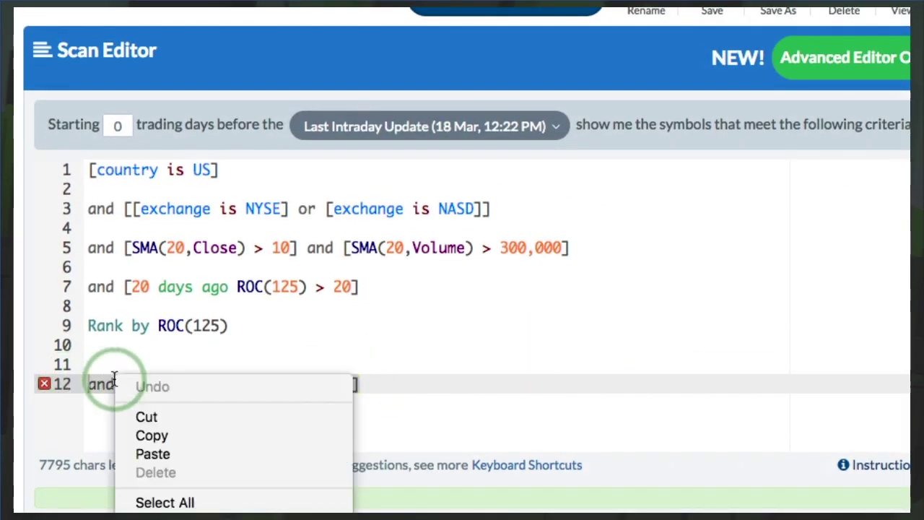
pyautogui.click(145, 417)
pyautogui.click(388, 275)
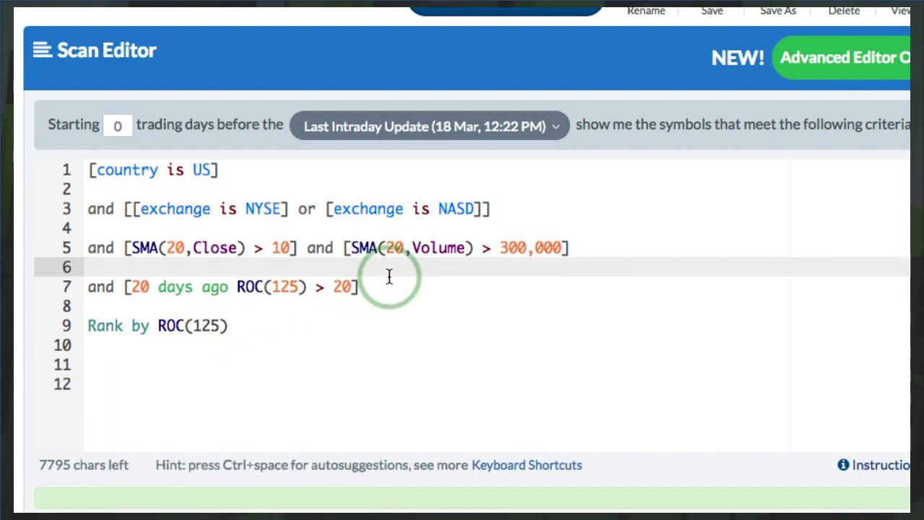
pyautogui.click(381, 288)
pyautogui.press('Return')
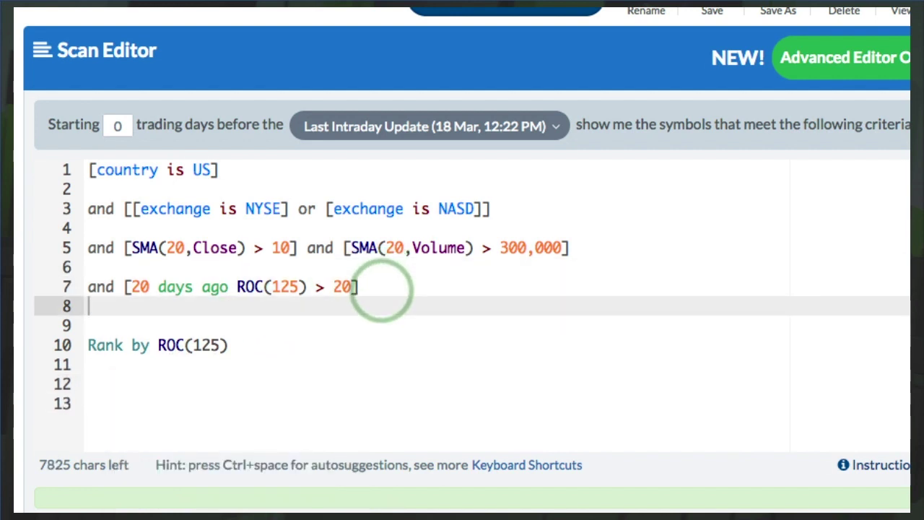
pyautogui.press('Return')
pyautogui.hotkey('ctrl', 'v')
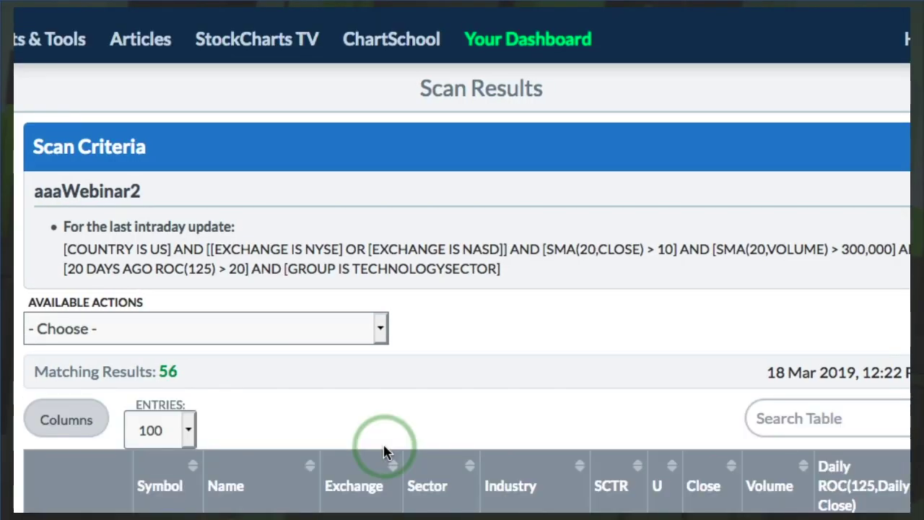
# - Review the Technology sector scan results ranked by ROC(125), focusing on the MongoDB, Inc. row
pyautogui.scroll(-5, 392, 447)
pyautogui.scroll(-5, 397, 447)
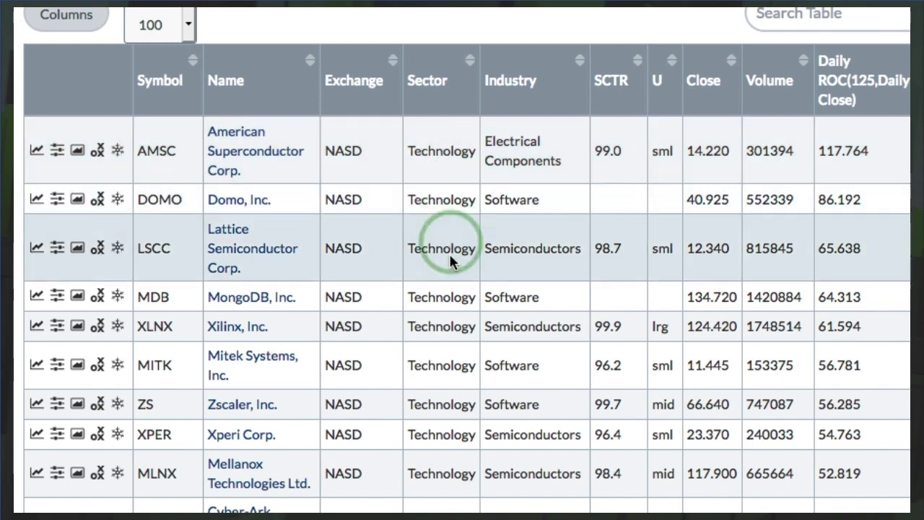
pyautogui.scroll(-1, 452, 352)
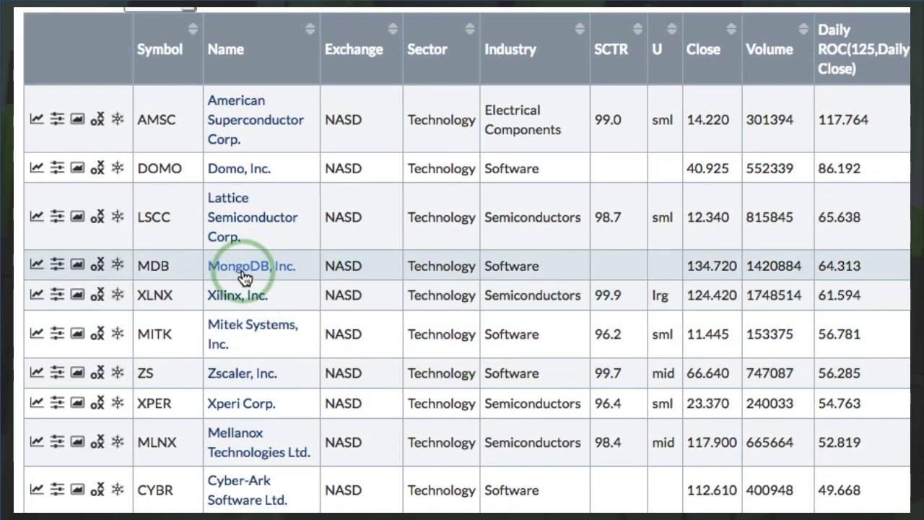
pyautogui.click(255, 271)
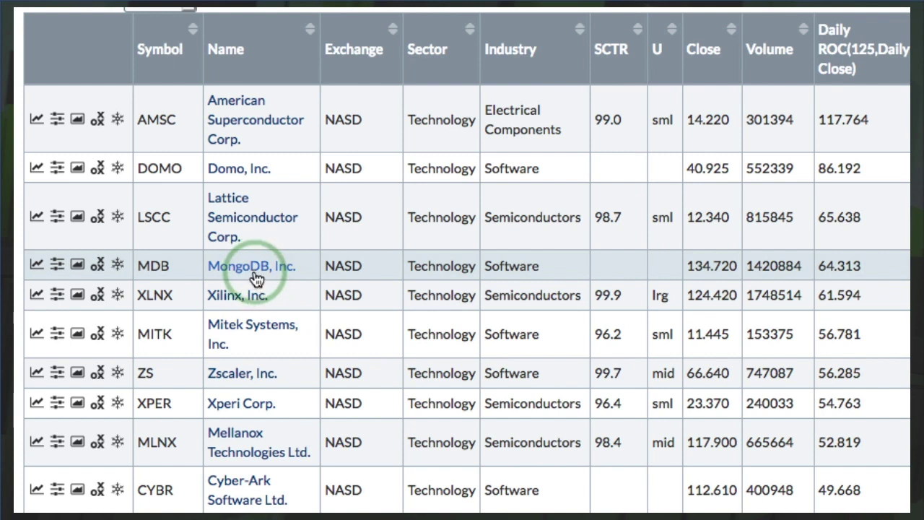
pyautogui.click(254, 272)
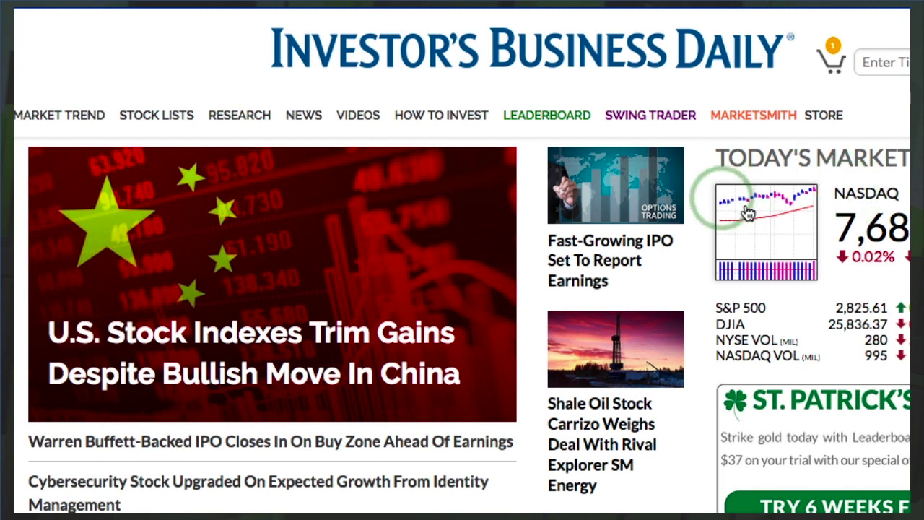
# - Look over the headlines and articles on Investor's Business Daily, The Investor's Field Guide and The Motley Fool
pyautogui.scroll(-5, 670, 348)
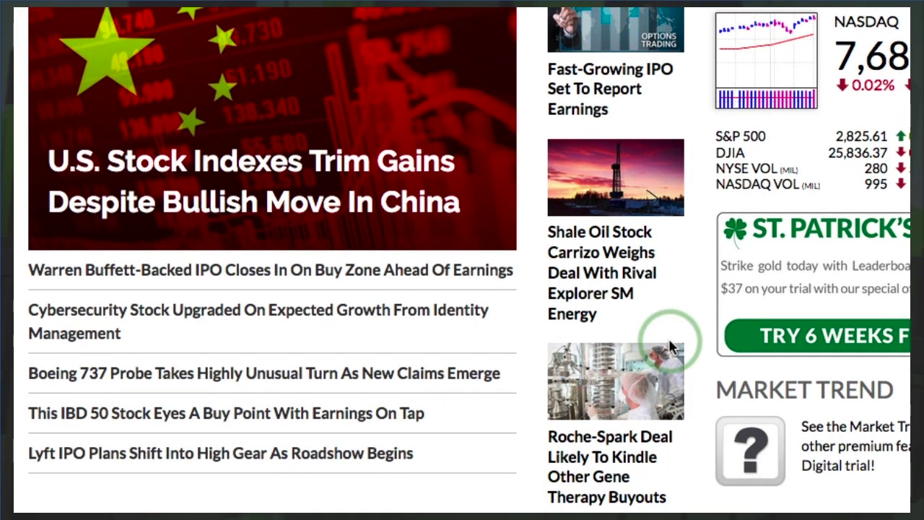
pyautogui.scroll(5, 669, 341)
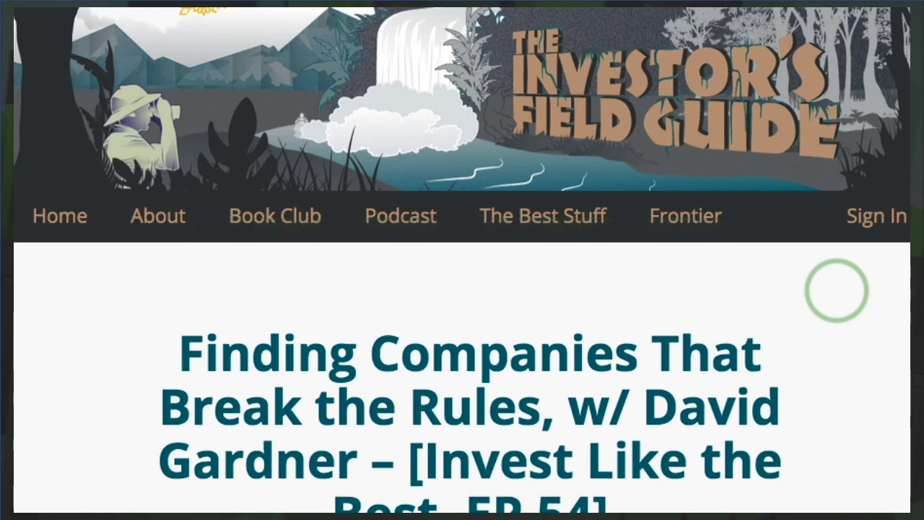
pyautogui.scroll(-3, 849, 370)
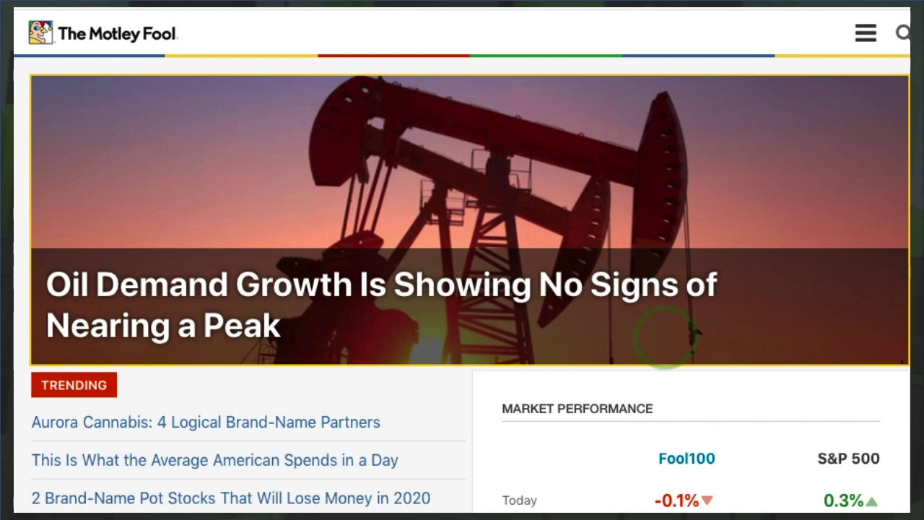
pyautogui.scroll(-2, 464, 329)
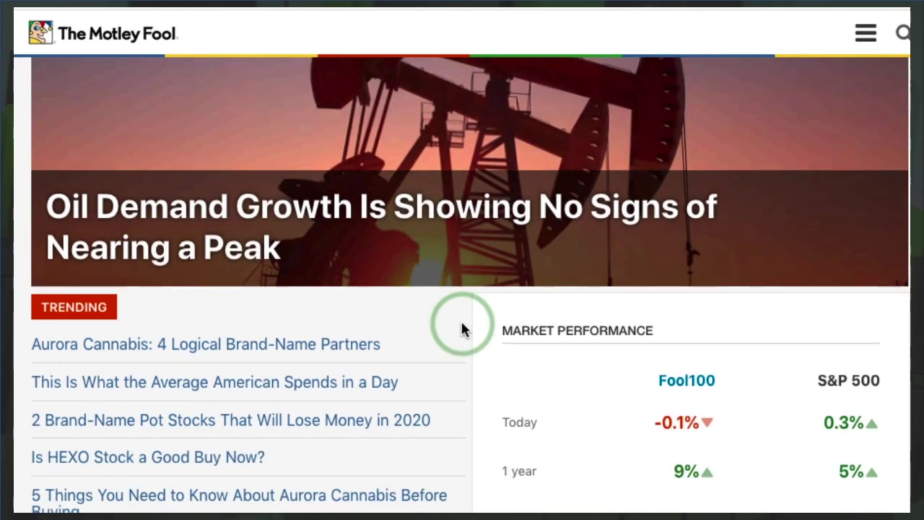
pyautogui.scroll(-1, 464, 330)
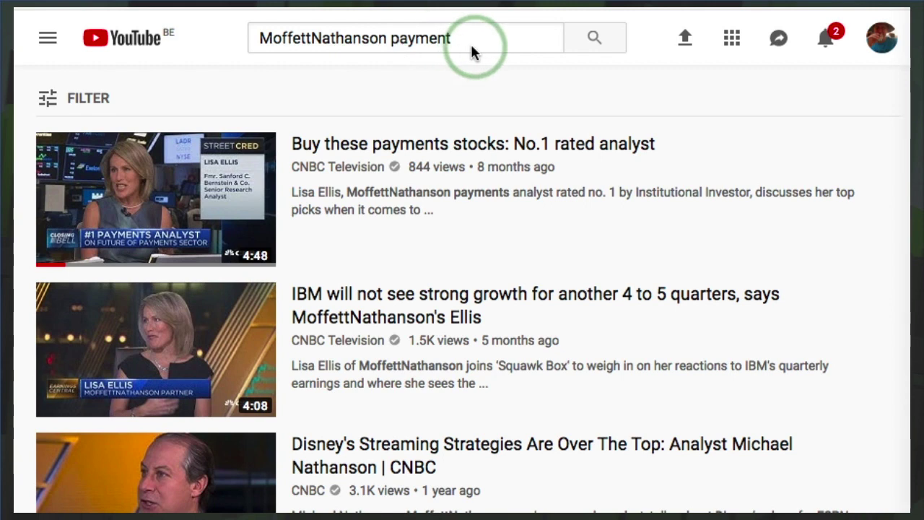
# - Search YouTube for "cnbc cyber security stocks" and look through the listed videos
pyautogui.scroll(-2, 520, 288)
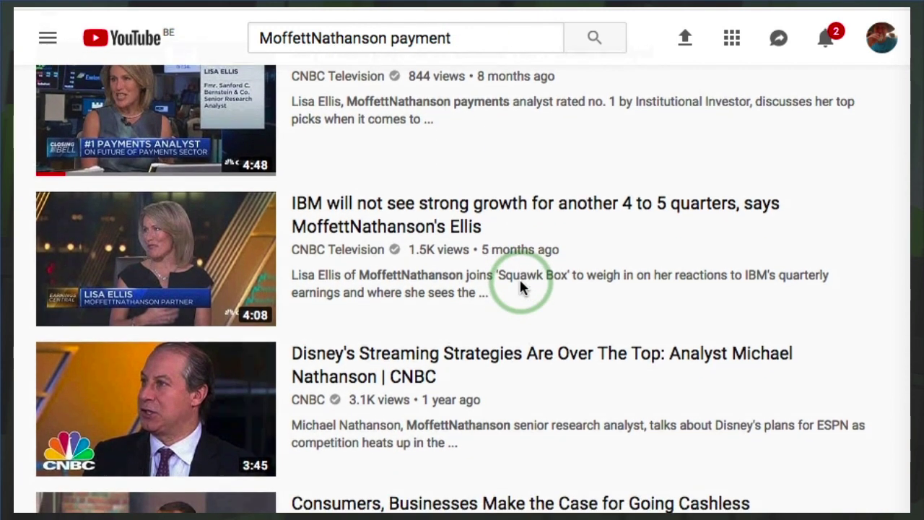
pyautogui.scroll(2, 520, 287)
pyautogui.moveTo(477, 39); pyautogui.dragTo(220, 36)
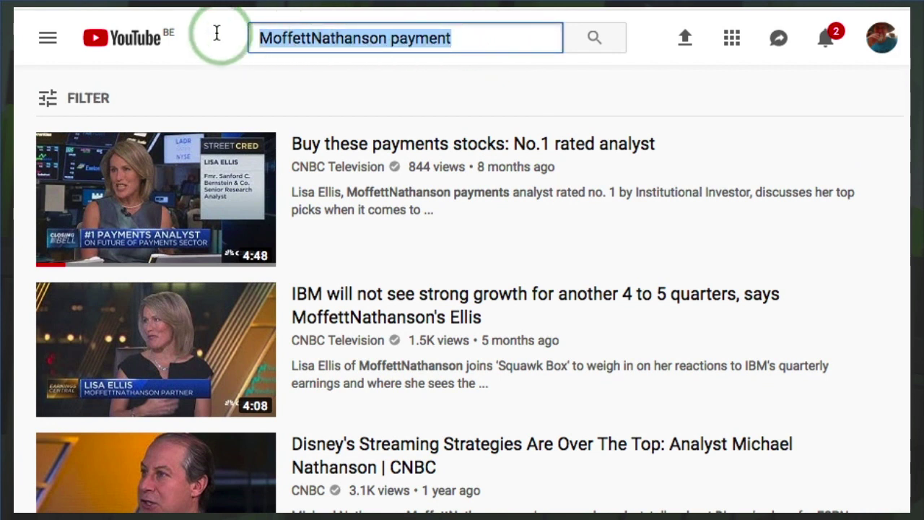
pyautogui.write('cnbc cyber security stocks')
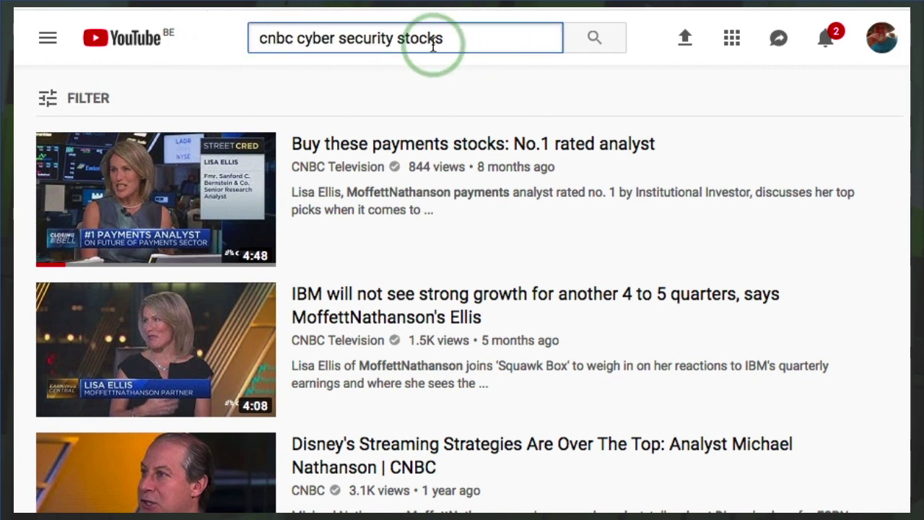
pyautogui.press('Return')
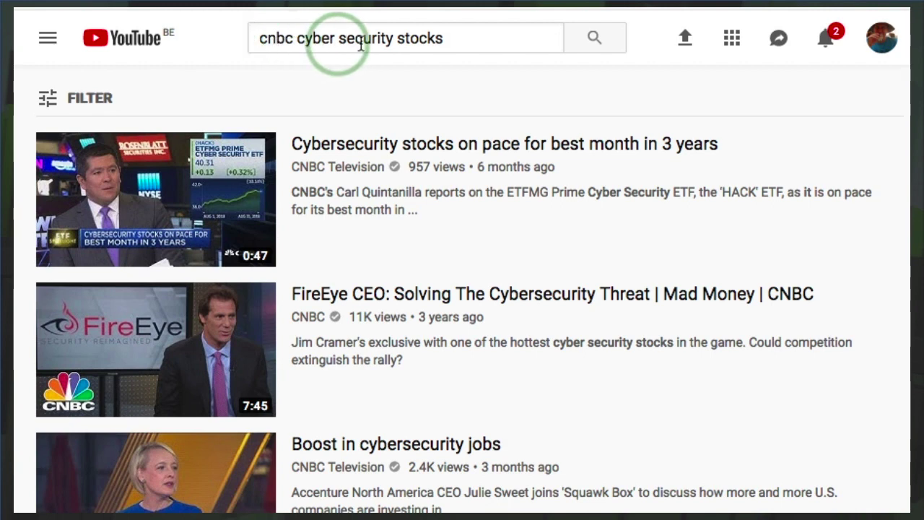
pyautogui.scroll(-3, 594, 271)
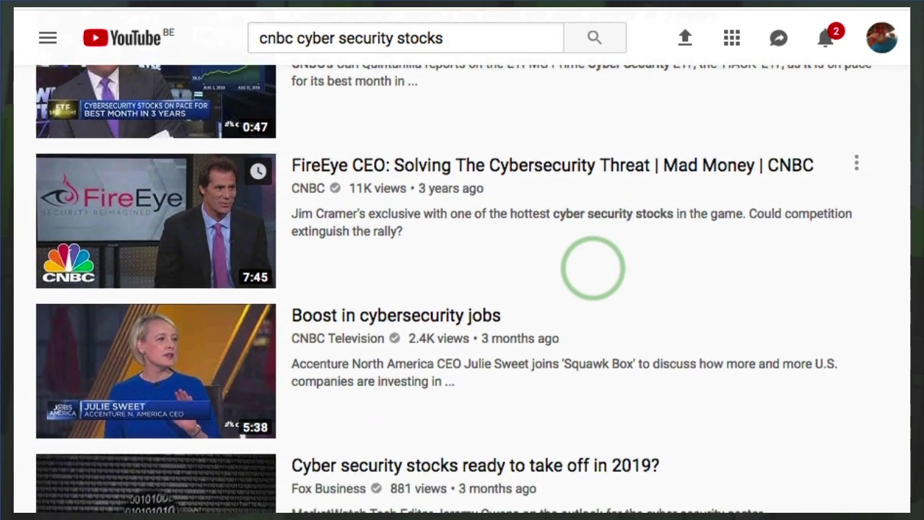
pyautogui.scroll(-5, 593, 268)
pyautogui.scroll(-3, 593, 267)
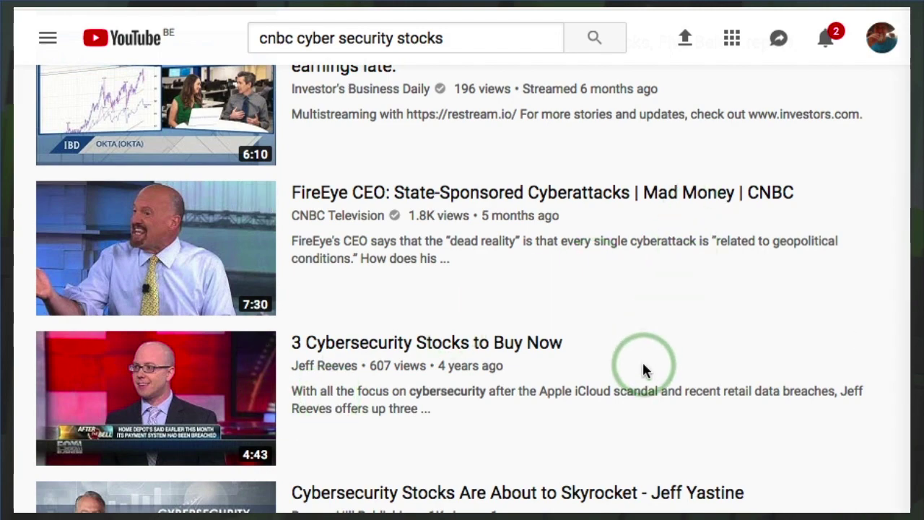
pyautogui.scroll(8, 643, 371)
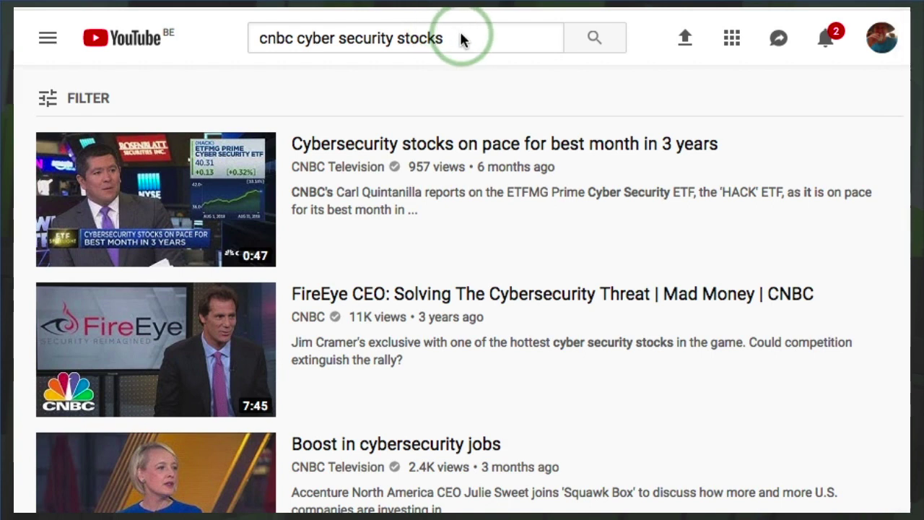
# - Replace the YouTube search with "bloomberg technology" and run it
pyautogui.moveTo(472, 36); pyautogui.dragTo(236, 42)
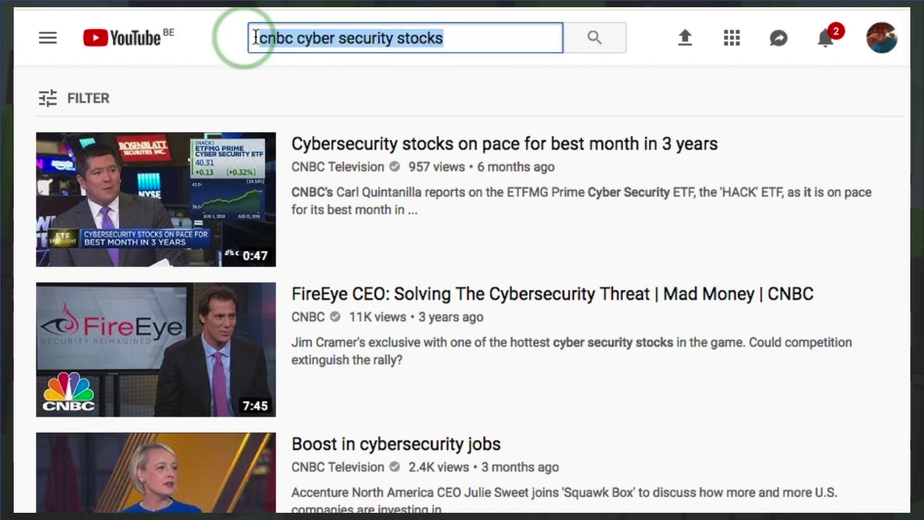
pyautogui.write('bloomberg technology')
pyautogui.click(599, 43)
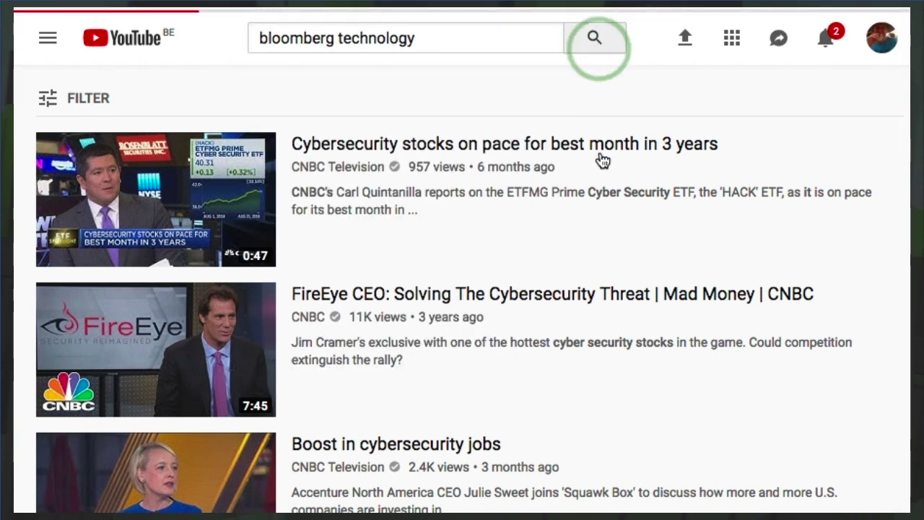
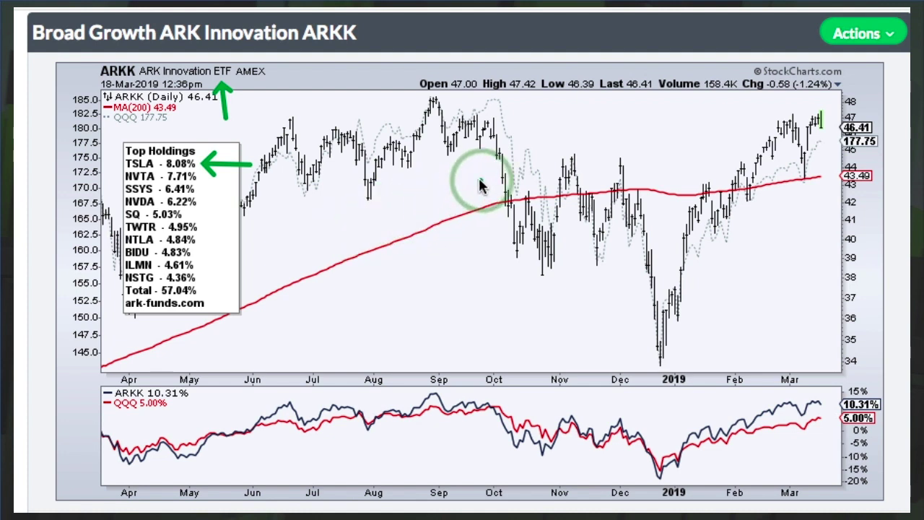
# - Annotate the ARKK chart with arrows at the early October prices of ARKK and QQQ, plus trend lines and end-point marks on their performance lines
pyautogui.moveTo(471, 182); pyautogui.dragTo(497, 155)
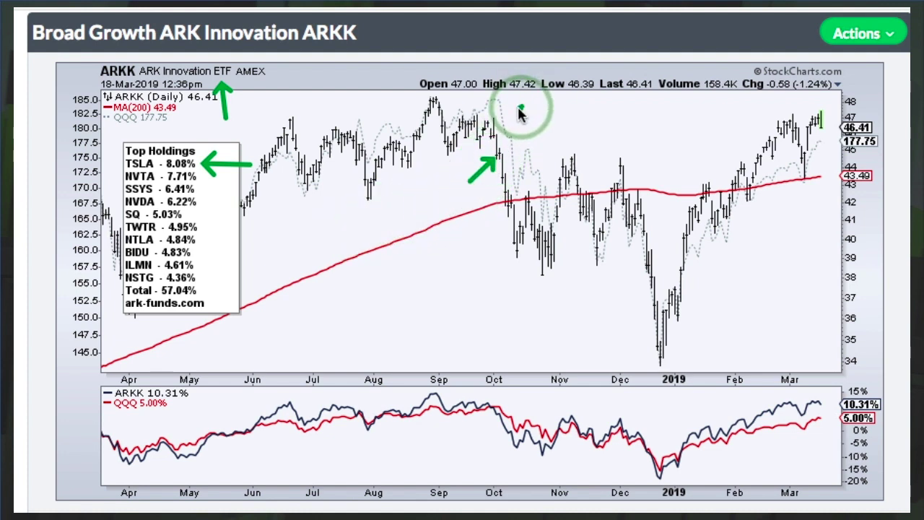
pyautogui.moveTo(520, 109); pyautogui.dragTo(507, 126)
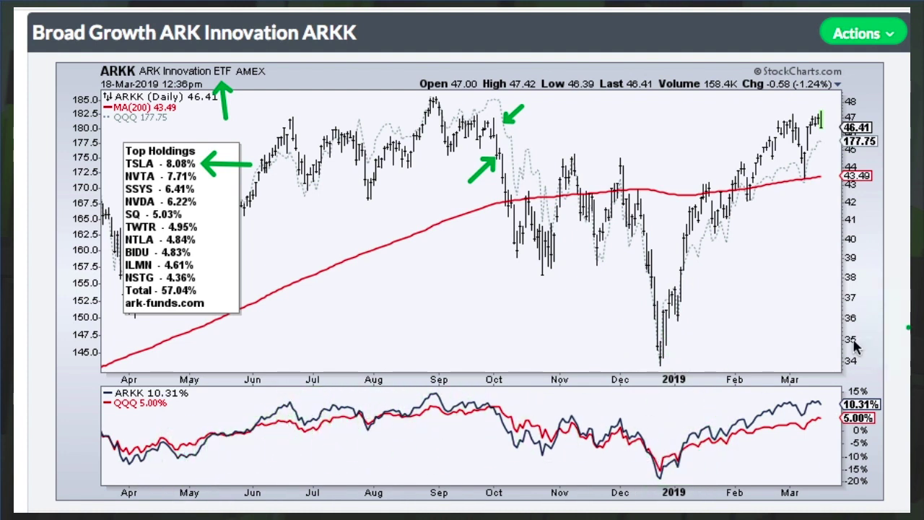
pyautogui.moveTo(188, 444)
pyautogui.mouseDown()
pyautogui.moveTo(399, 410)
pyautogui.moveTo(466, 409)
pyautogui.moveTo(620, 454)
pyautogui.moveTo(662, 481)
pyautogui.moveTo(653, 465)
pyautogui.mouseUp()
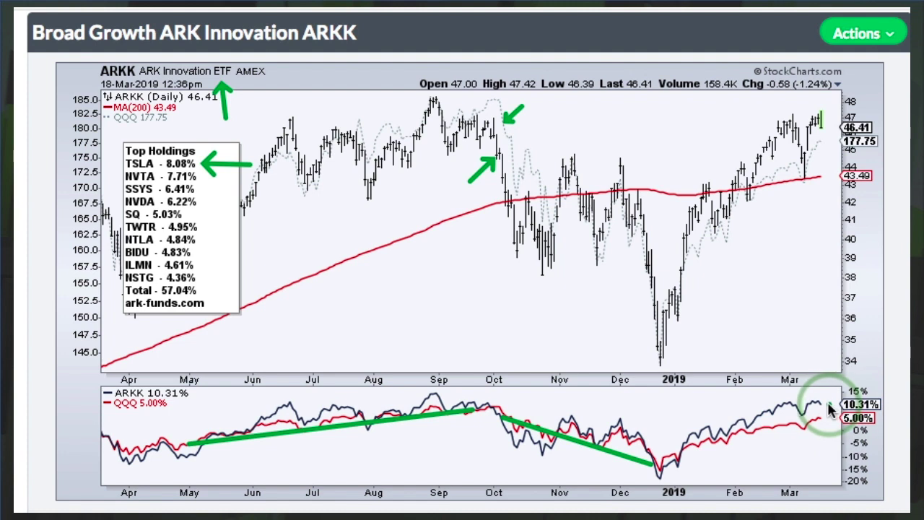
pyautogui.moveTo(825, 405)
pyautogui.mouseDown()
pyautogui.moveTo(836, 405)
pyautogui.moveTo(836, 418)
pyautogui.mouseUp()
pyautogui.click(830, 433)
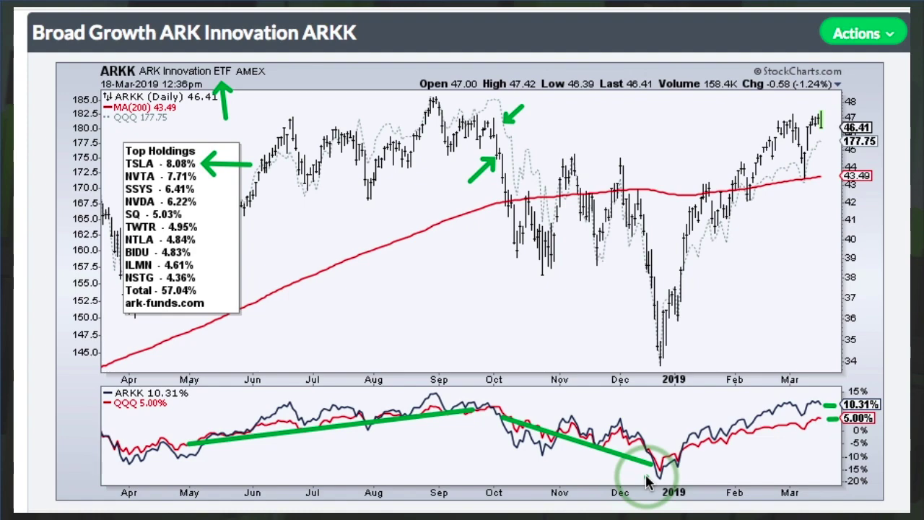
# - On the Innovator IBD 50 FFTY chart, draw arrows along the recent 200-day moving average and the rising QQQ line
pyautogui.scroll(-5, 646, 477)
pyautogui.scroll(-4, 647, 477)
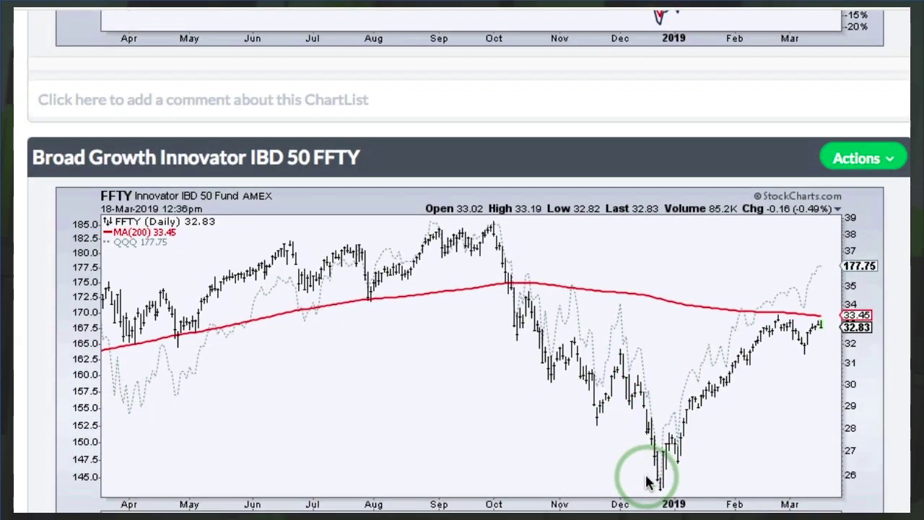
pyautogui.scroll(-1, 647, 482)
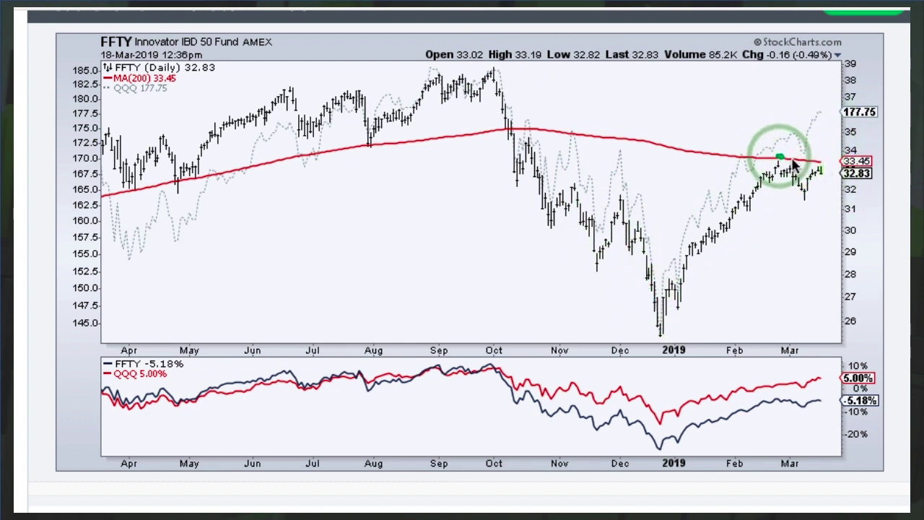
pyautogui.moveTo(776, 156); pyautogui.dragTo(832, 167)
pyautogui.moveTo(787, 130); pyautogui.dragTo(819, 110)
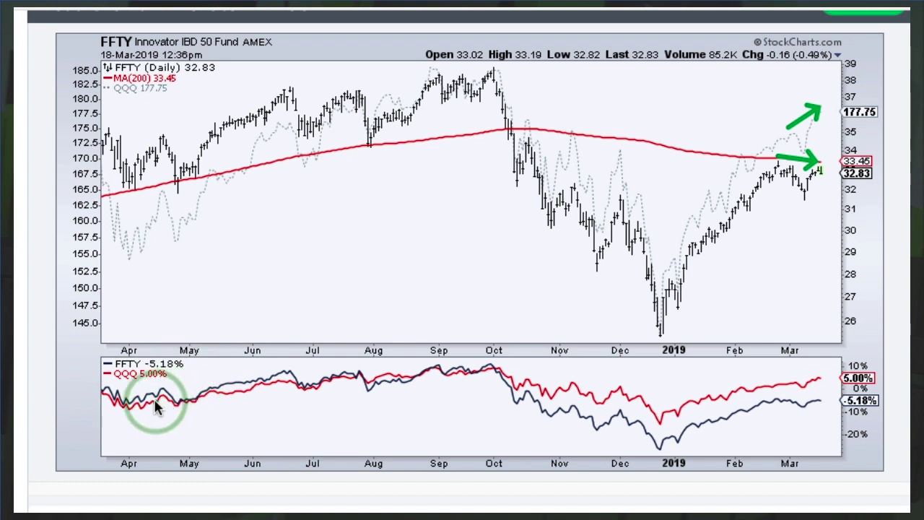
# - Draw trend lines and mark the late December low and end points on the FFTY and QQQ performance lines, and clear all annotations
pyautogui.moveTo(155, 403)
pyautogui.mouseDown()
pyautogui.moveTo(493, 366)
pyautogui.moveTo(512, 383)
pyautogui.moveTo(658, 423)
pyautogui.mouseUp()
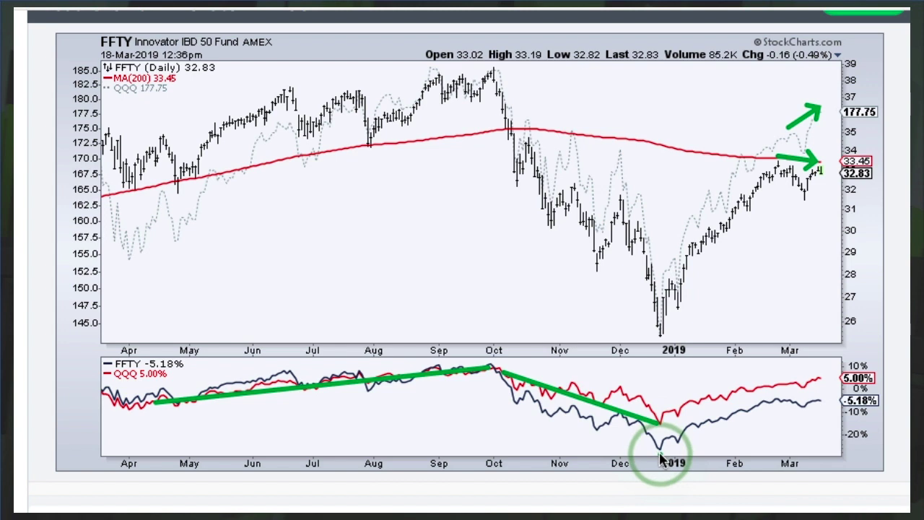
pyautogui.moveTo(660, 454); pyautogui.dragTo(661, 461)
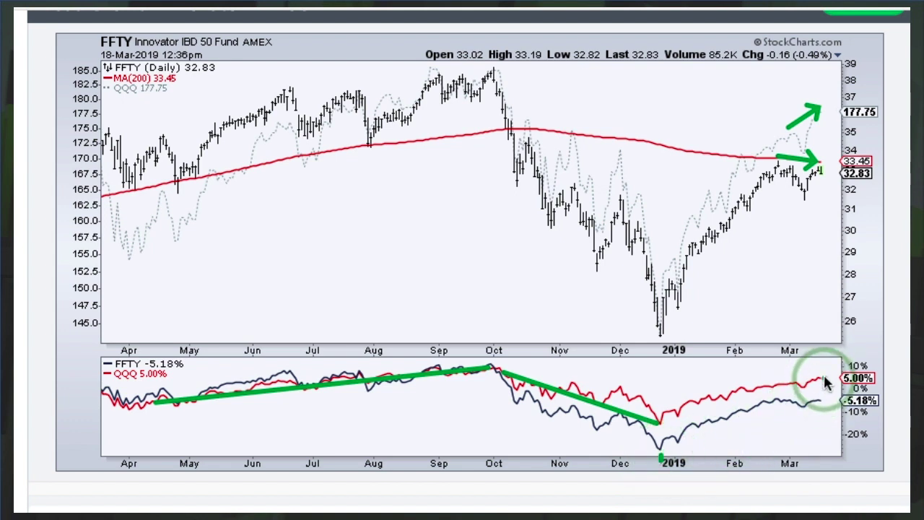
pyautogui.moveTo(826, 378); pyautogui.dragTo(836, 377)
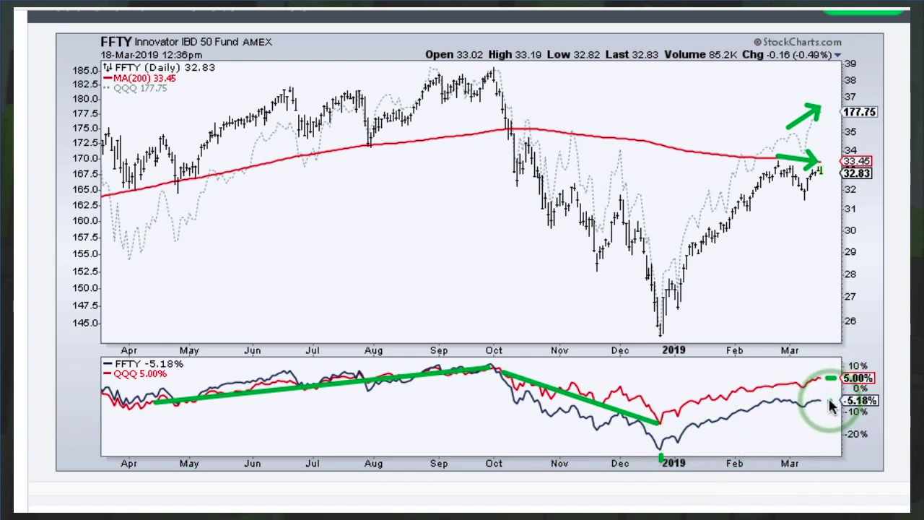
pyautogui.moveTo(826, 400); pyautogui.dragTo(835, 400)
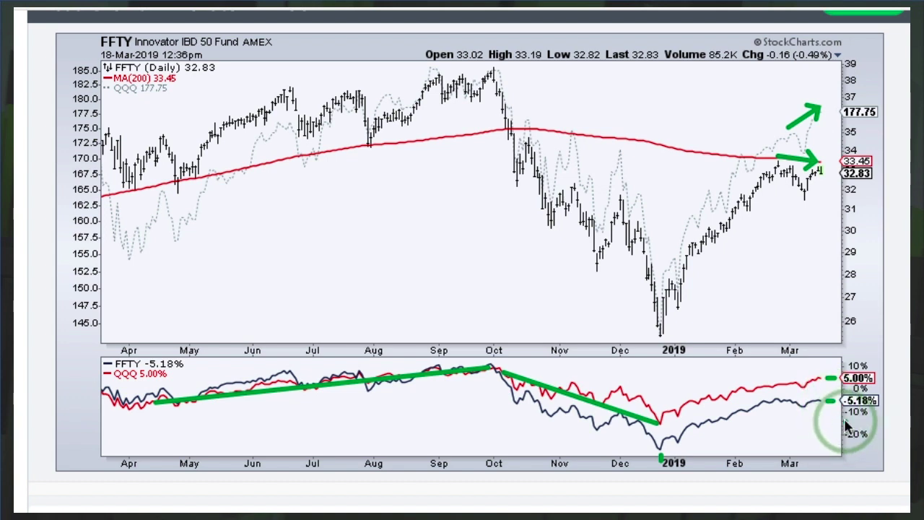
pyautogui.click(845, 421)
pyautogui.press('Escape')
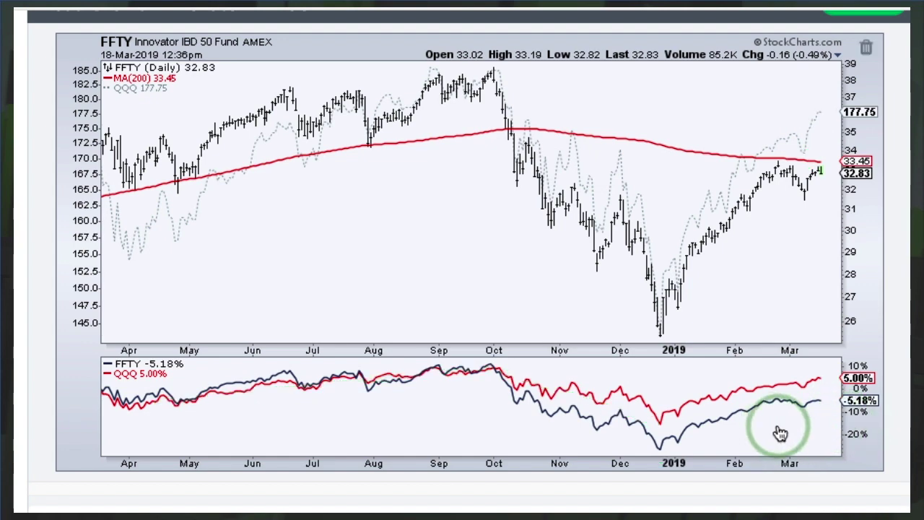
# - On the Innovator IBD Breakout BOUT chart, draw an arrow along the rising QQQ line and a horizontal line from BOUT's early November high
pyautogui.scroll(-7, 780, 431)
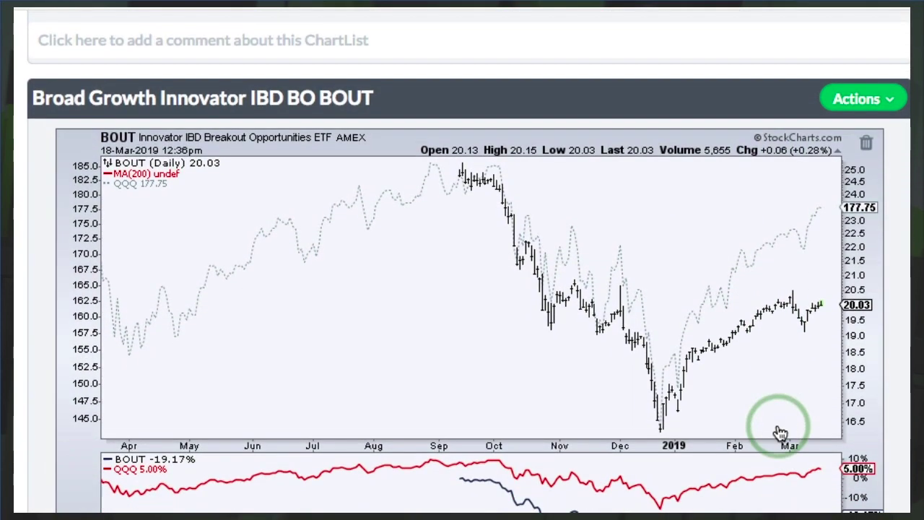
pyautogui.scroll(-2, 779, 432)
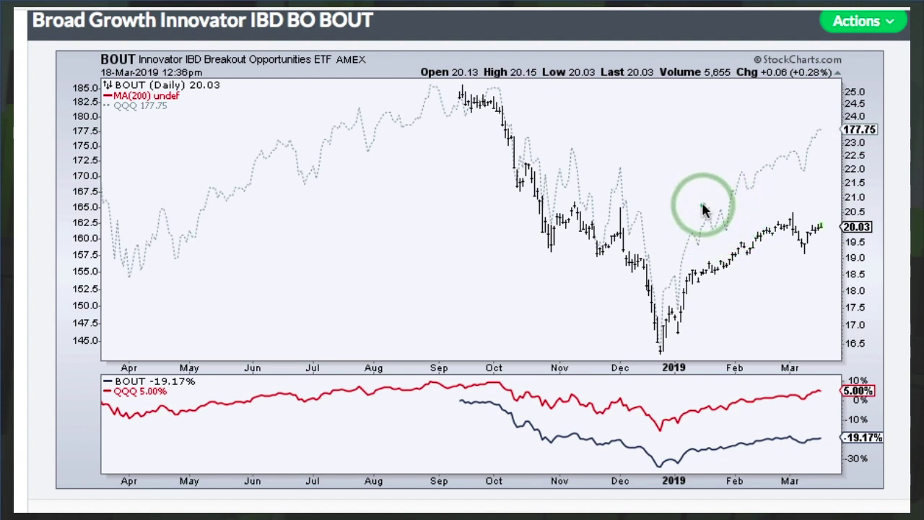
pyautogui.moveTo(704, 202)
pyautogui.mouseDown()
pyautogui.moveTo(726, 172)
pyautogui.moveTo(811, 132)
pyautogui.mouseUp()
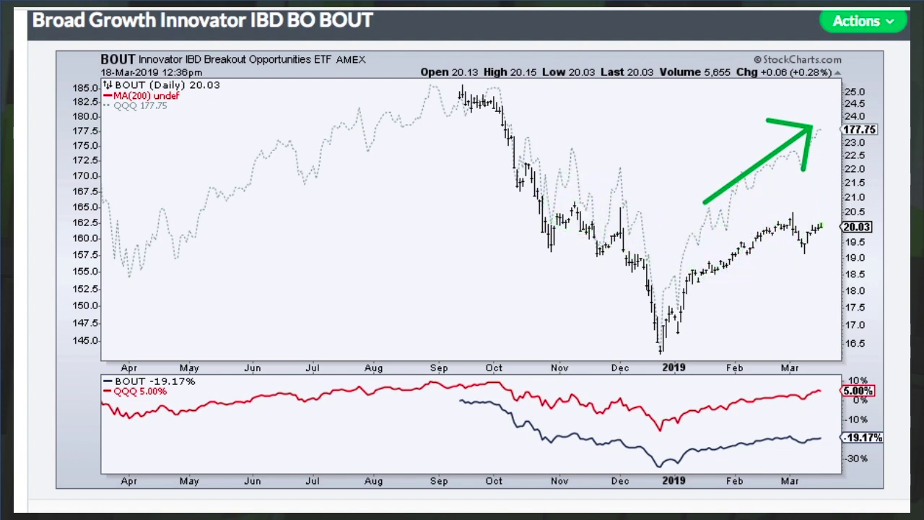
pyautogui.moveTo(574, 203); pyautogui.dragTo(834, 203)
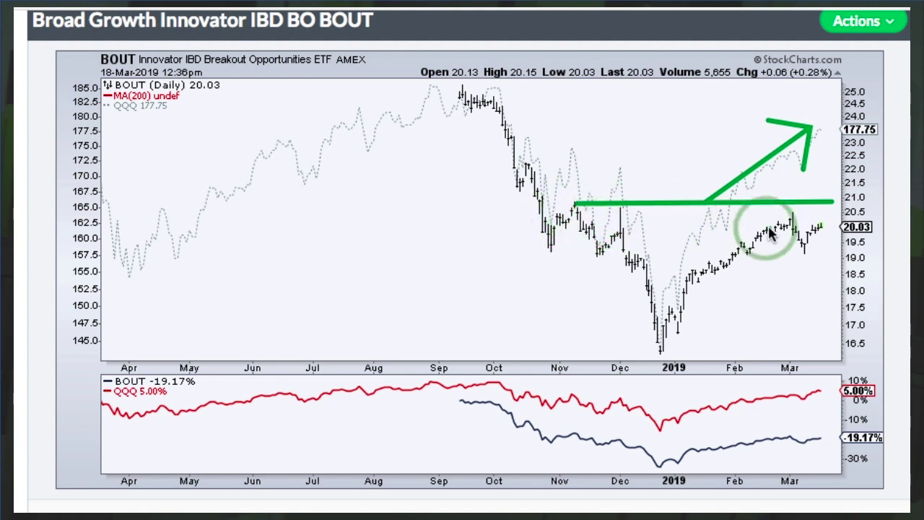
# - Mark BOUT's latest price and the end points of the BOUT and QQQ performance lines, and clear all annotations
pyautogui.moveTo(820, 232); pyautogui.dragTo(832, 246)
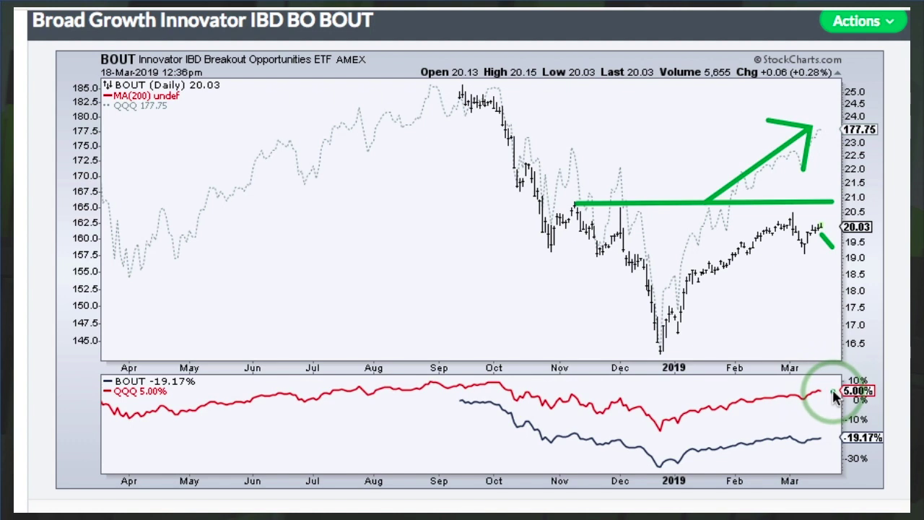
pyautogui.moveTo(826, 391); pyautogui.dragTo(837, 391)
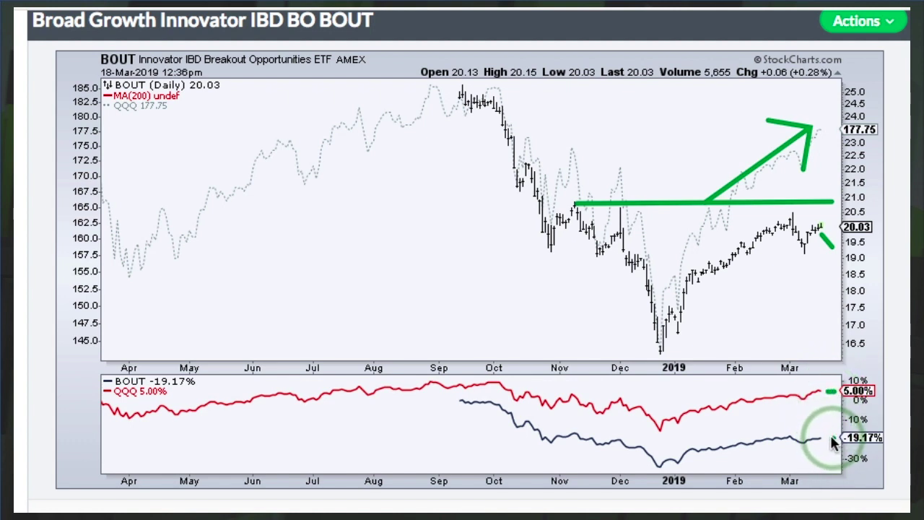
pyautogui.moveTo(827, 437); pyautogui.dragTo(837, 438)
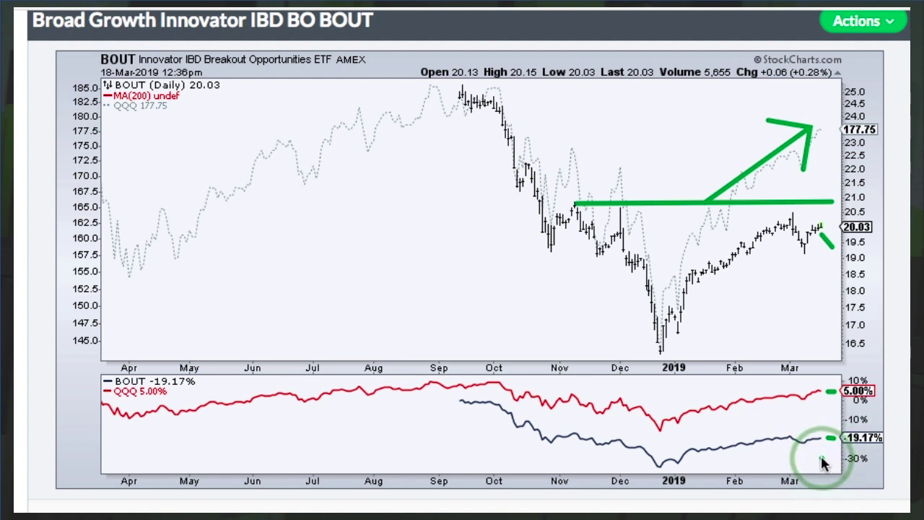
pyautogui.click(822, 457)
pyautogui.press('Escape')
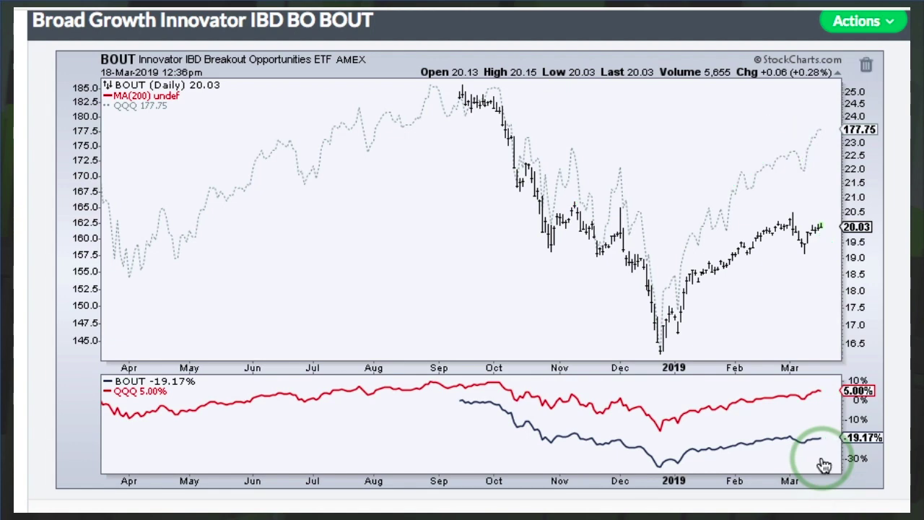
# - On the Innovator Loup LOUP chart, mark QQQ's latest rise, LOUP's decline from its late February high, and both performance lines' end points
pyautogui.scroll(-8, 824, 465)
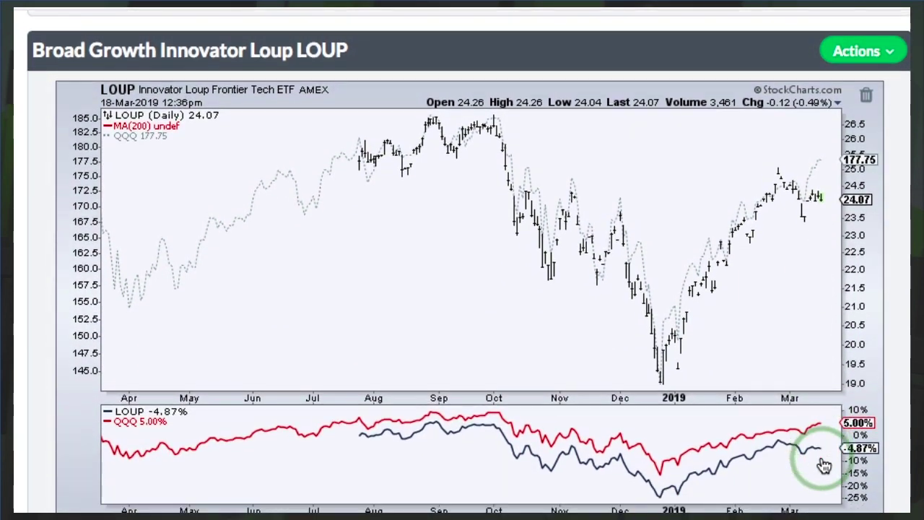
pyautogui.scroll(-1, 823, 465)
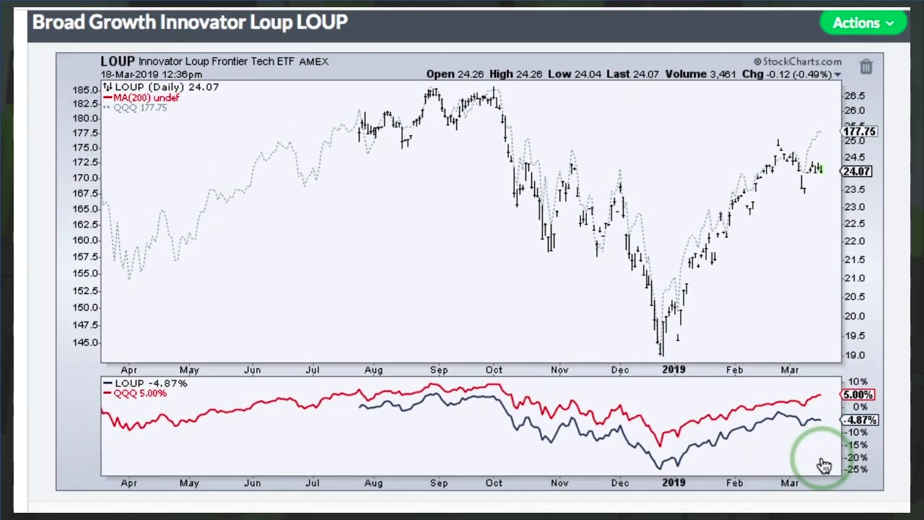
pyautogui.scroll(-1, 823, 465)
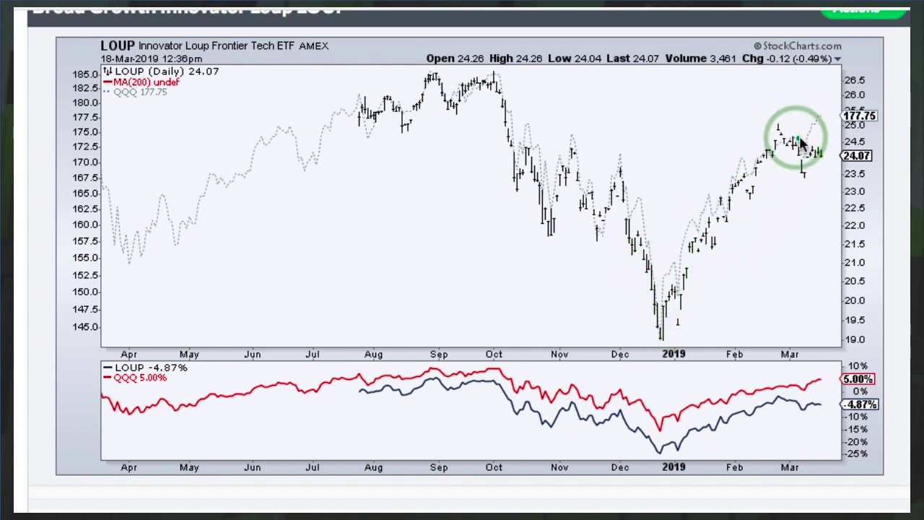
pyautogui.moveTo(818, 135); pyautogui.dragTo(828, 118)
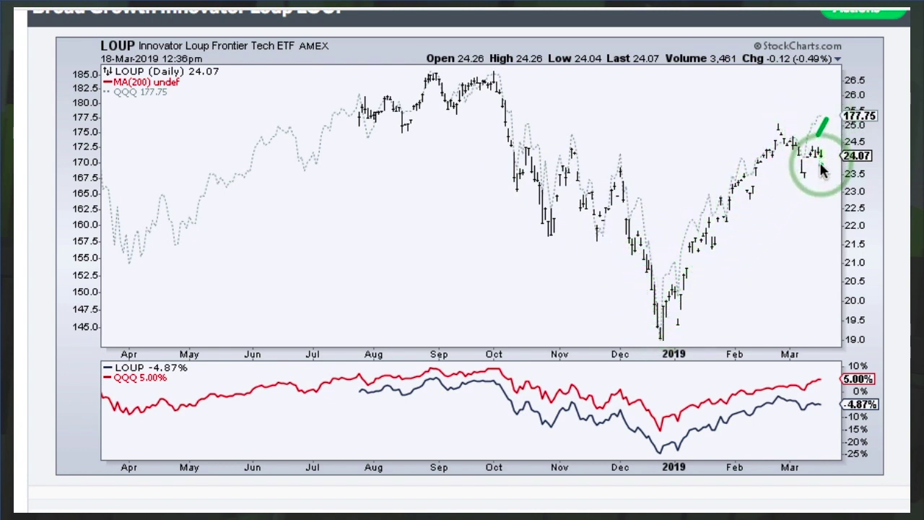
pyautogui.moveTo(784, 118); pyautogui.dragTo(794, 128)
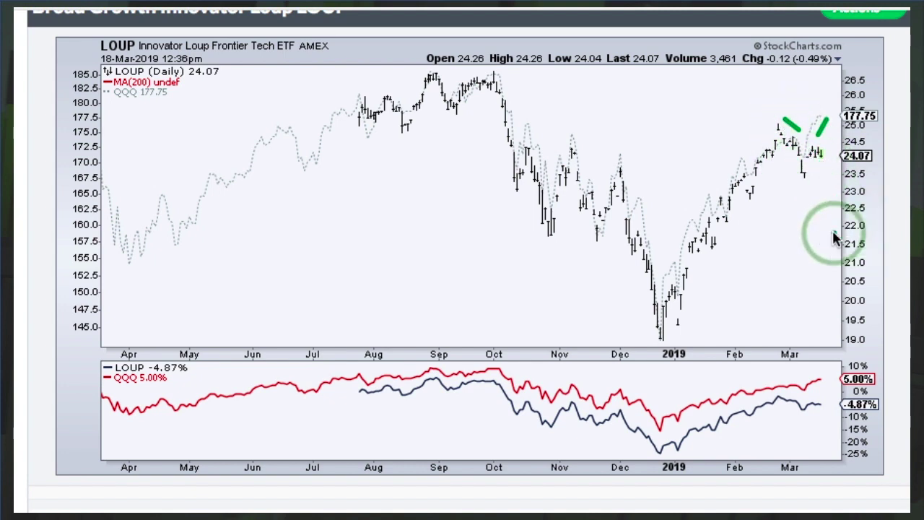
pyautogui.moveTo(836, 377); pyautogui.dragTo(828, 404)
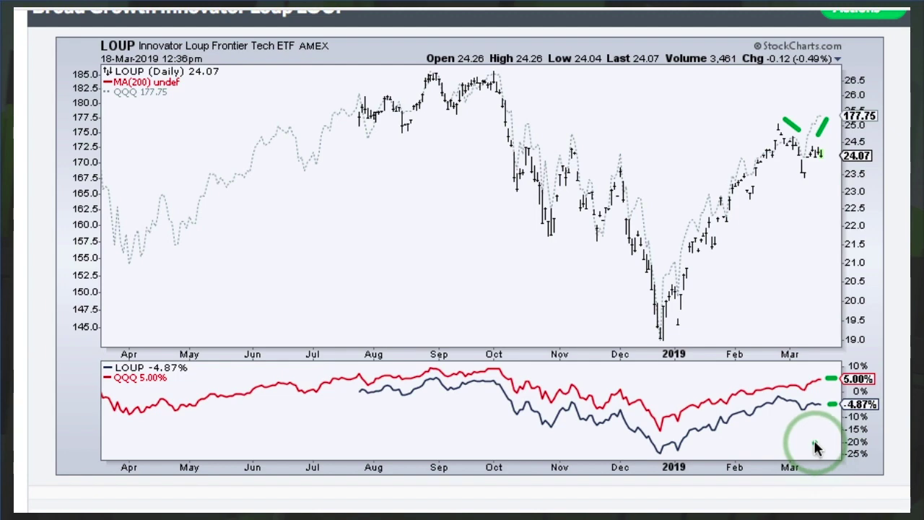
# - On the Motley Fool small-cap MFMS chart, draw horizontal lines from the early December and November highs across to the 2019 rally
pyautogui.scroll(-5, 815, 448)
pyautogui.scroll(-2, 814, 449)
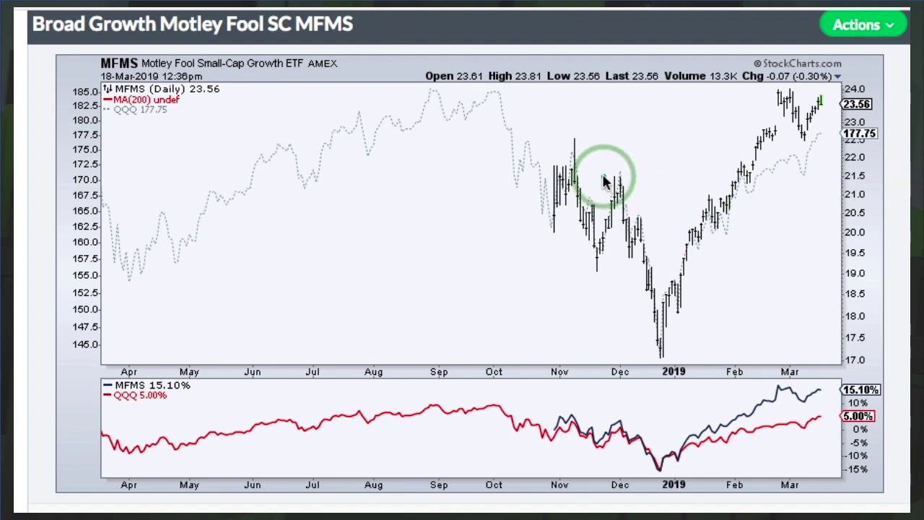
pyautogui.moveTo(604, 177); pyautogui.dragTo(743, 176)
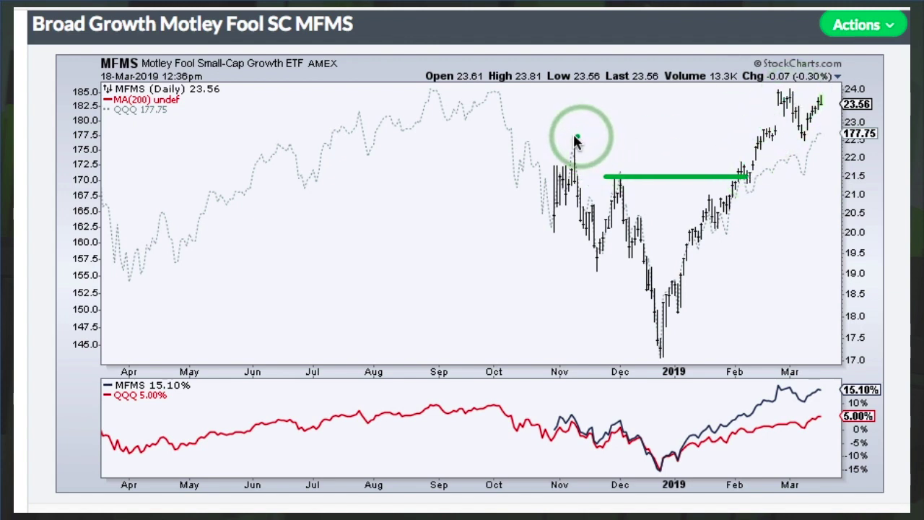
pyautogui.moveTo(557, 138); pyautogui.dragTo(779, 137)
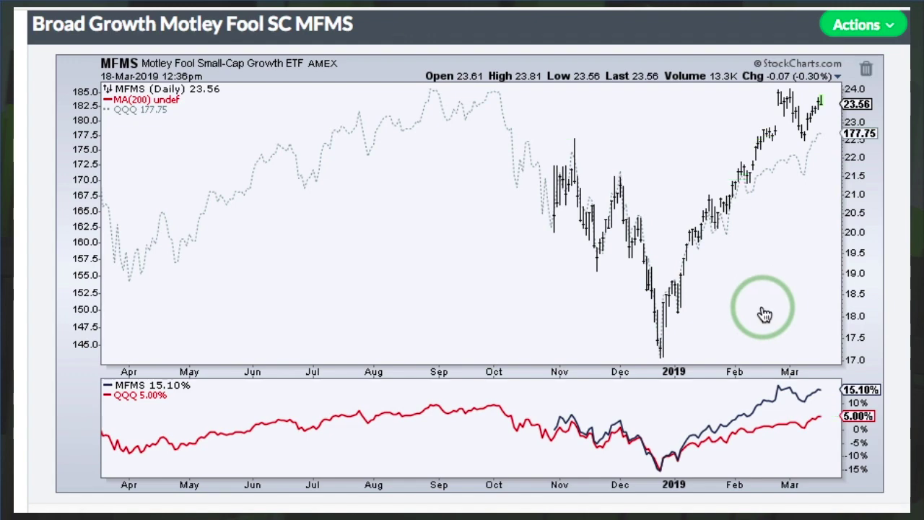
# - Frame the fund name on the Loncar Cancer Immunotherapy CNCR chart and point arrows at the ends of the CNCR and QQQ performance lines
pyautogui.scroll(-5, 769, 298)
pyautogui.scroll(-3, 766, 315)
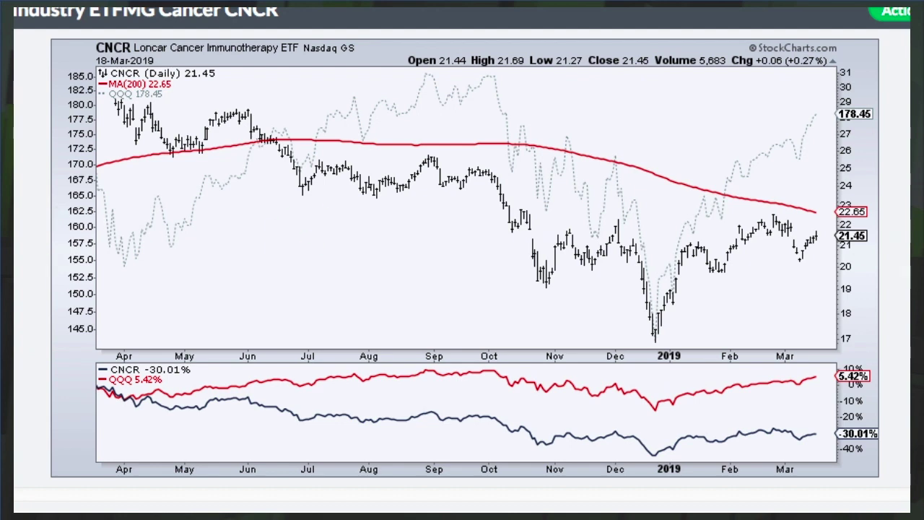
pyautogui.moveTo(76, 34)
pyautogui.mouseDown()
pyautogui.moveTo(332, 42)
pyautogui.moveTo(362, 71)
pyautogui.mouseUp()
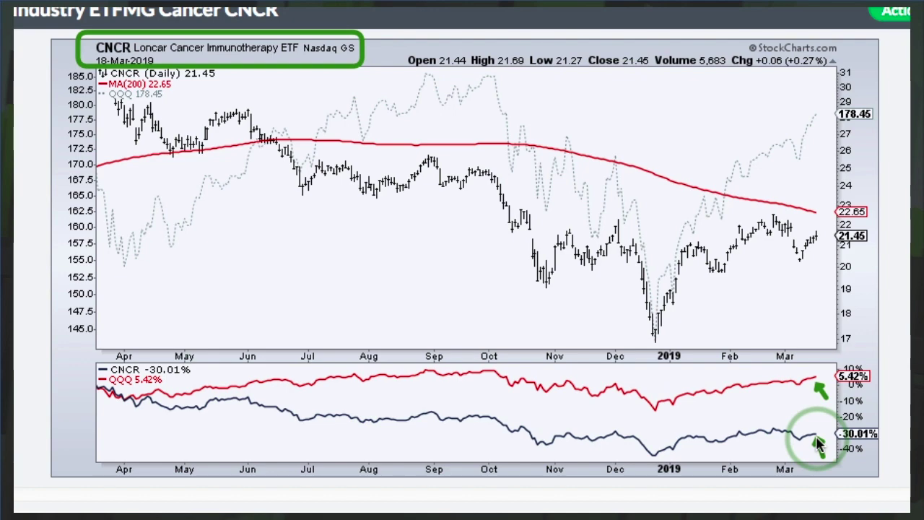
# - On the Cannabis MJ chart, draw arrows along MJ's performance line for the August–September rise, the October–December decline and the January recovery
pyautogui.scroll(-8, 807, 454)
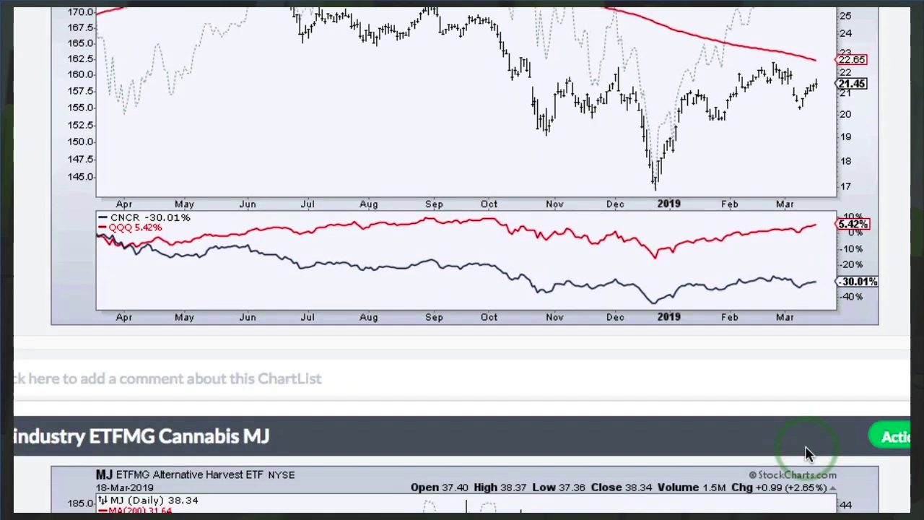
pyautogui.scroll(-2, 807, 453)
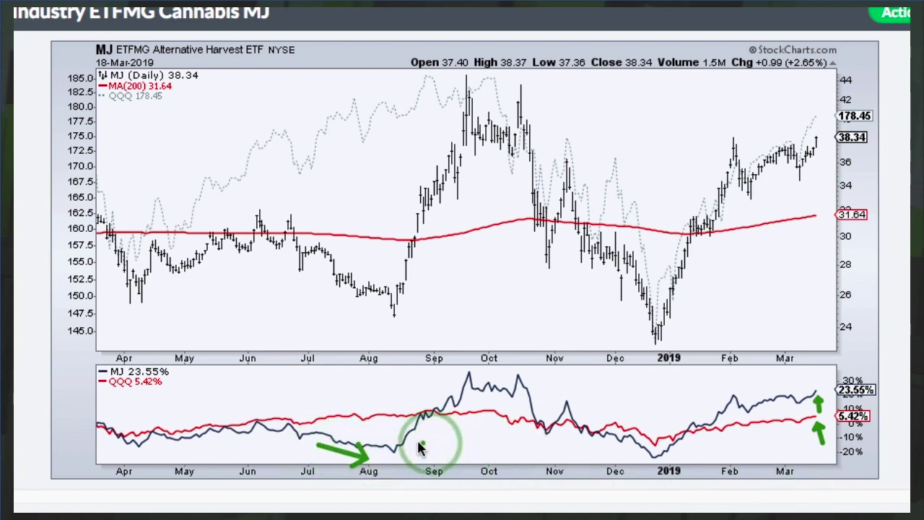
pyautogui.moveTo(424, 442); pyautogui.dragTo(459, 394)
pyautogui.moveTo(518, 406); pyautogui.dragTo(621, 453)
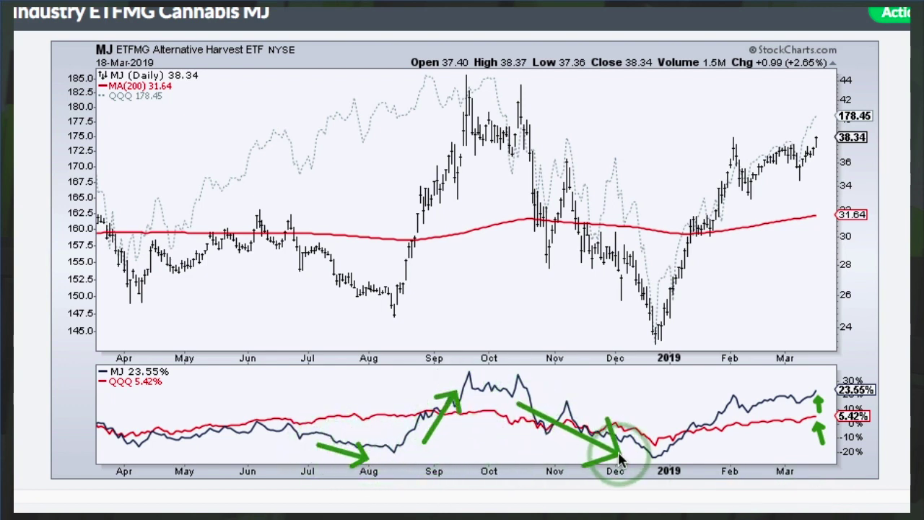
pyautogui.moveTo(686, 447); pyautogui.dragTo(725, 411)
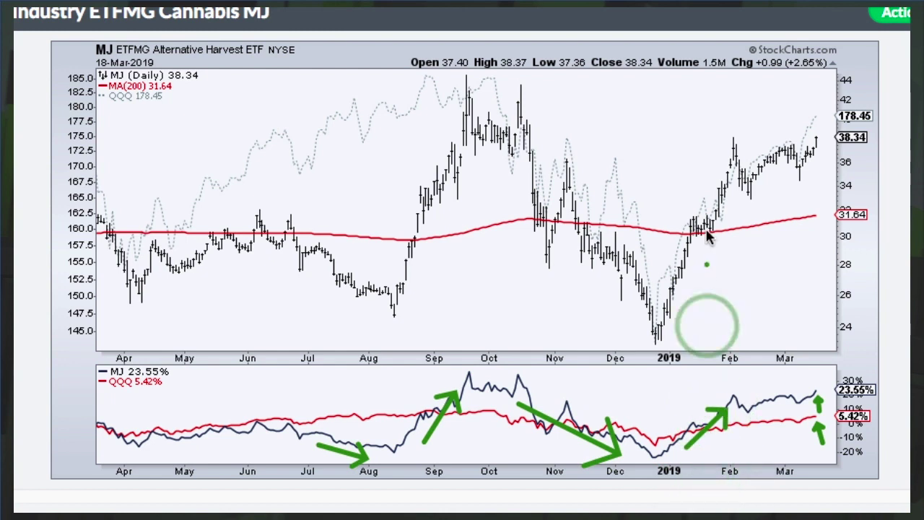
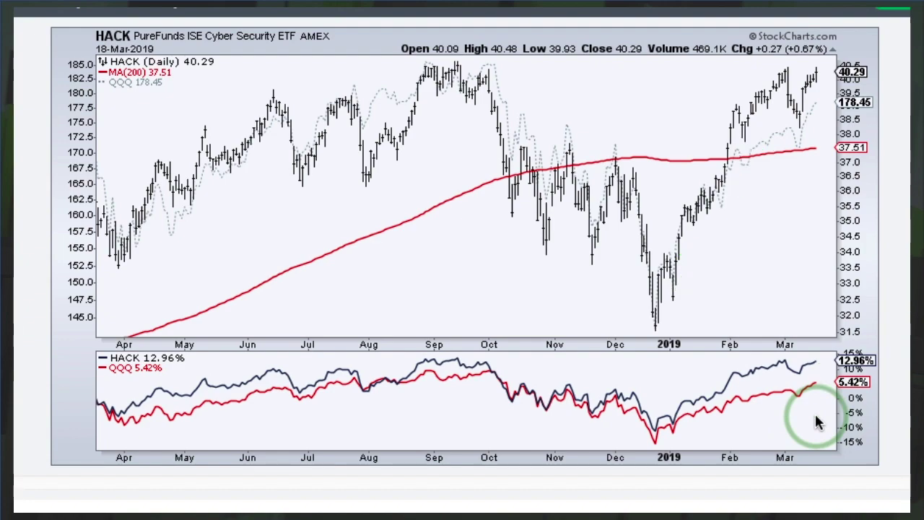
# - On the mobile payments IPAY chart, point arrows at the late September high, the late December low and the end of IPAY's performance line
pyautogui.scroll(-7, 818, 422)
pyautogui.scroll(-1, 818, 422)
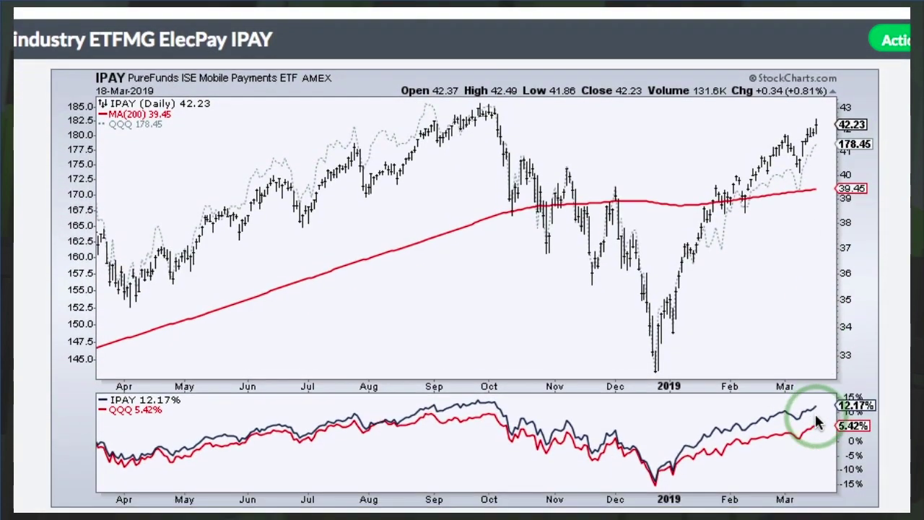
pyautogui.scroll(-1, 818, 422)
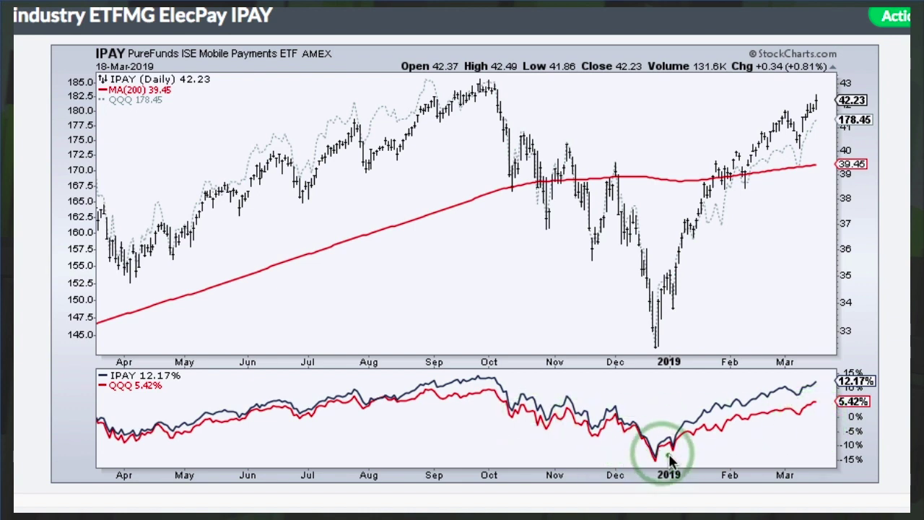
pyautogui.moveTo(617, 459); pyautogui.dragTo(649, 460)
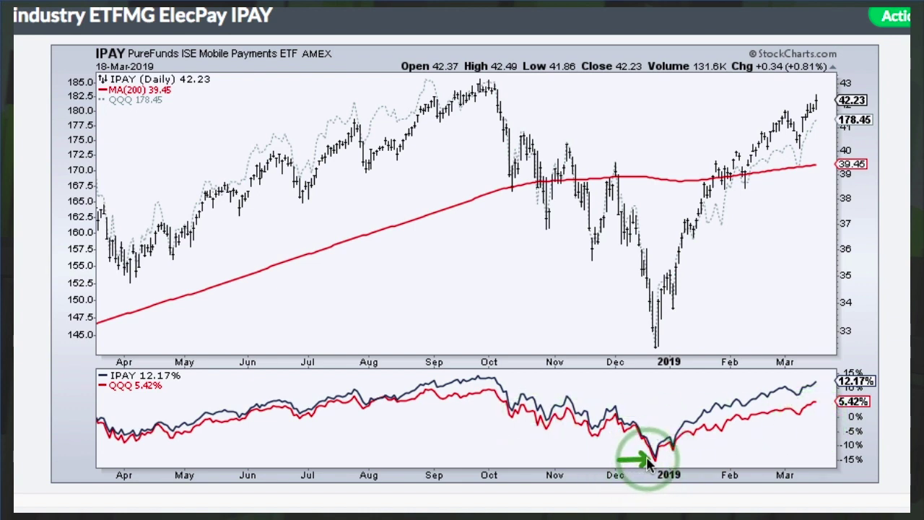
pyautogui.moveTo(459, 358); pyautogui.dragTo(482, 376)
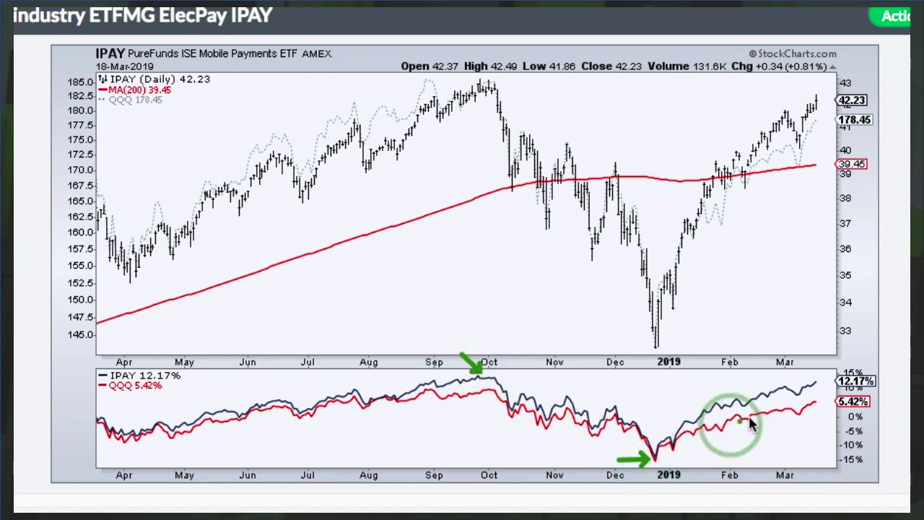
pyautogui.moveTo(838, 379); pyautogui.dragTo(829, 386)
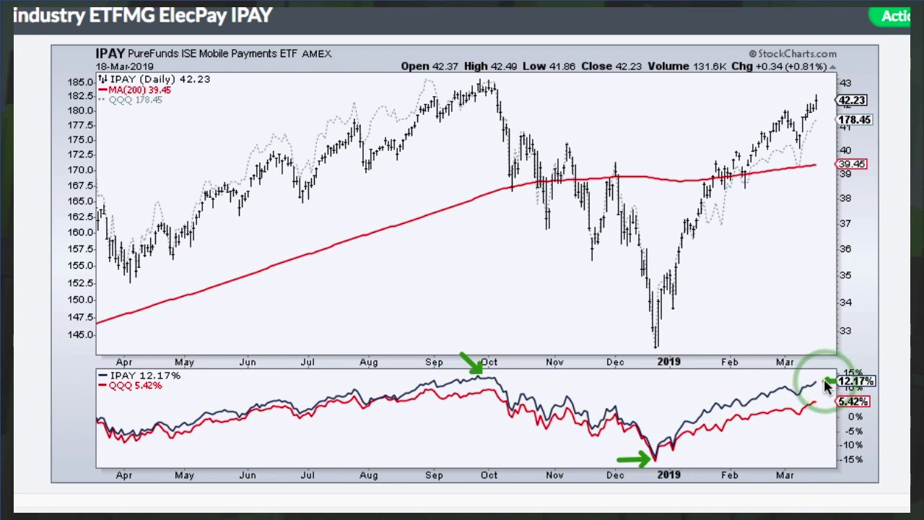
# - Bring the Israel Tech IZRL chart into view to compare its performance with QQQ and read its top holdings
pyautogui.scroll(-5, 827, 386)
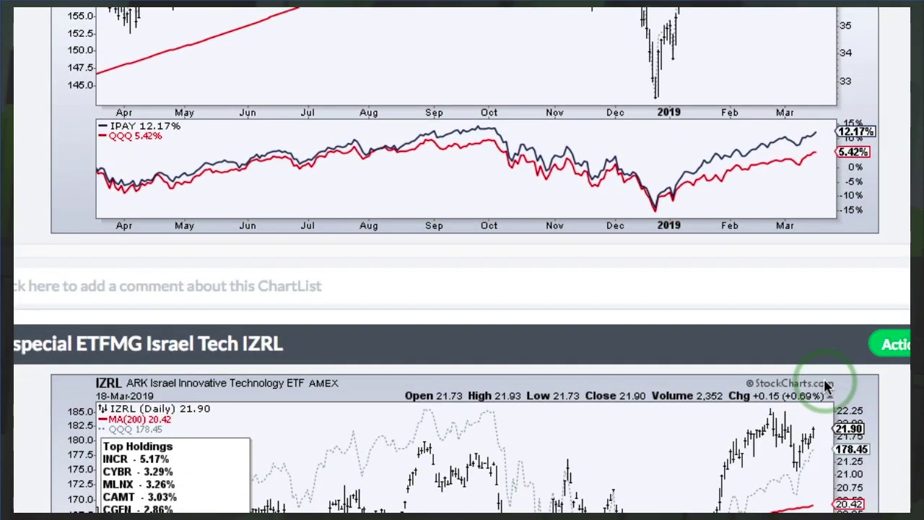
pyautogui.scroll(-3, 825, 387)
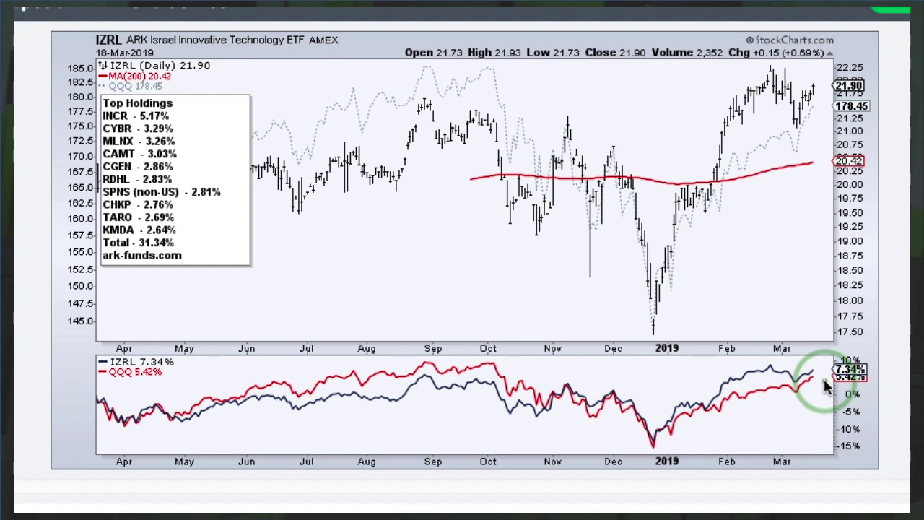
# - Switch to the ETFMG page for IPAY and examine its fund details, performance and top ten holdings, down to the full holdings download
pyautogui.hotkey('ctrl', '2')
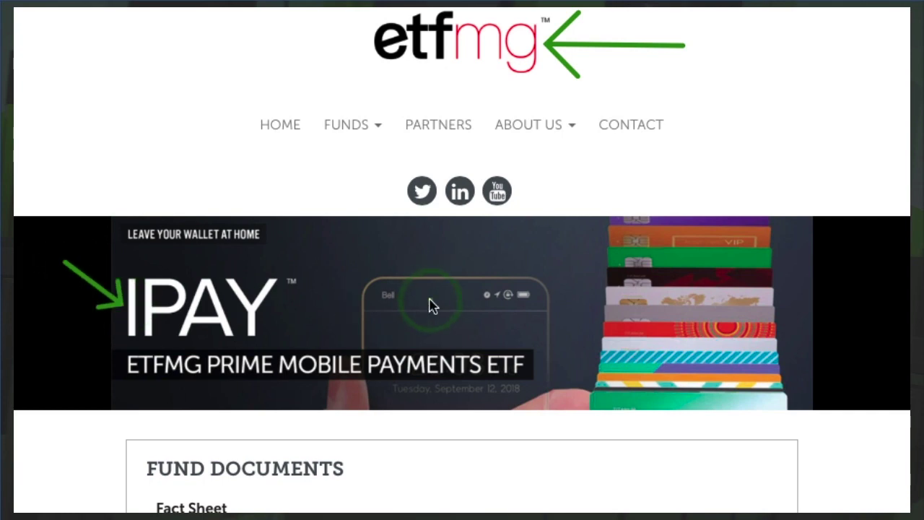
pyautogui.scroll(-7, 430, 307)
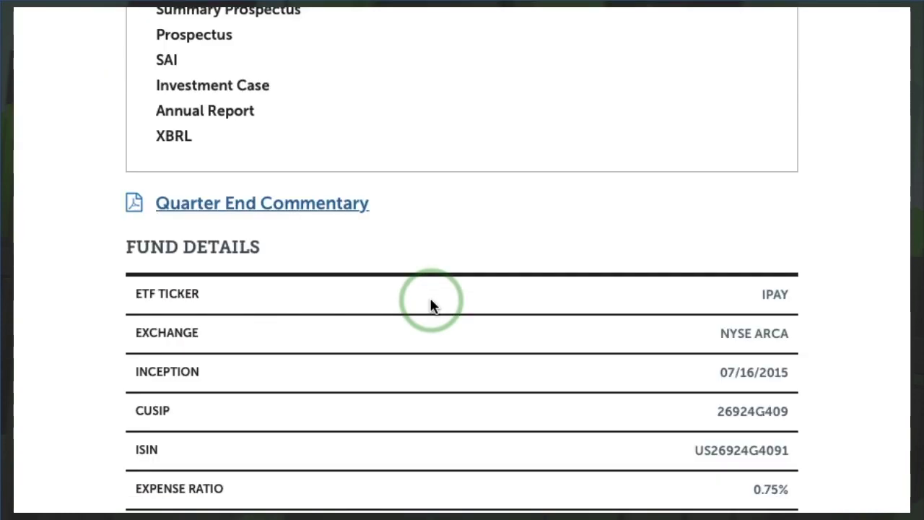
pyautogui.scroll(-5, 430, 307)
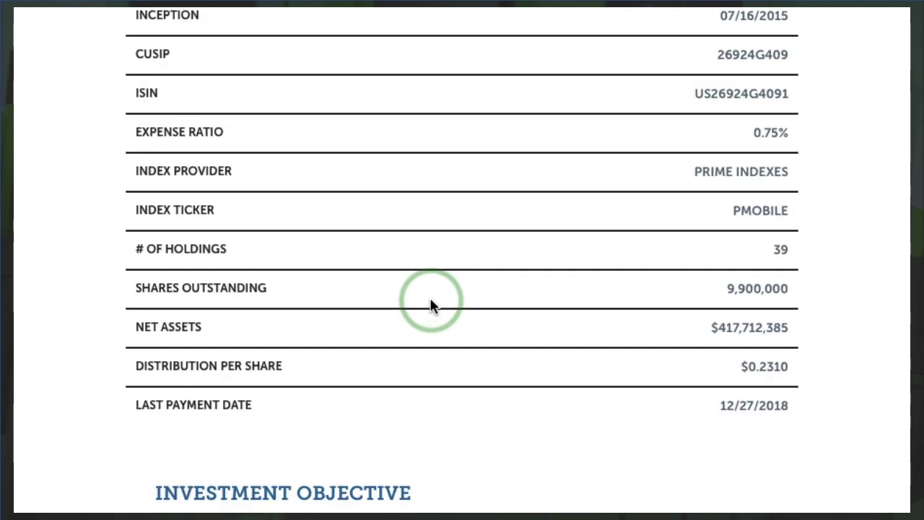
pyautogui.scroll(-10, 431, 306)
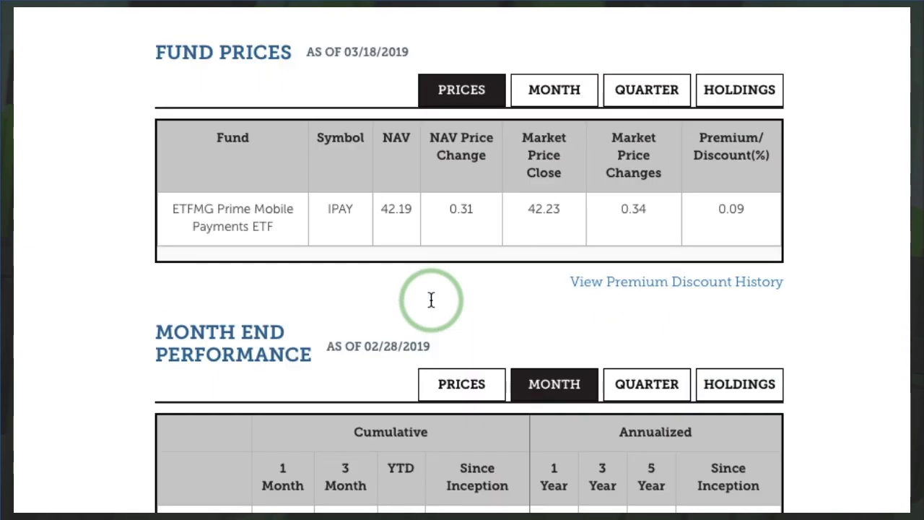
pyautogui.scroll(-11, 431, 300)
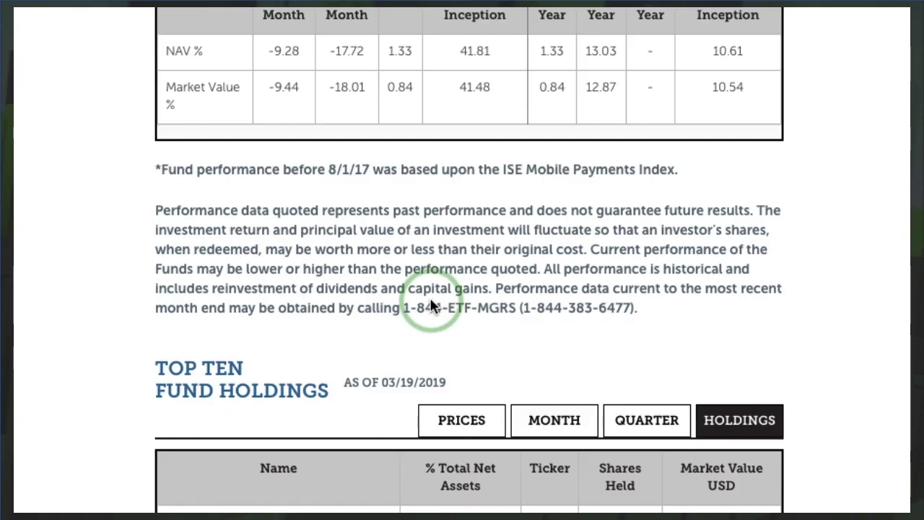
pyautogui.scroll(-3, 431, 306)
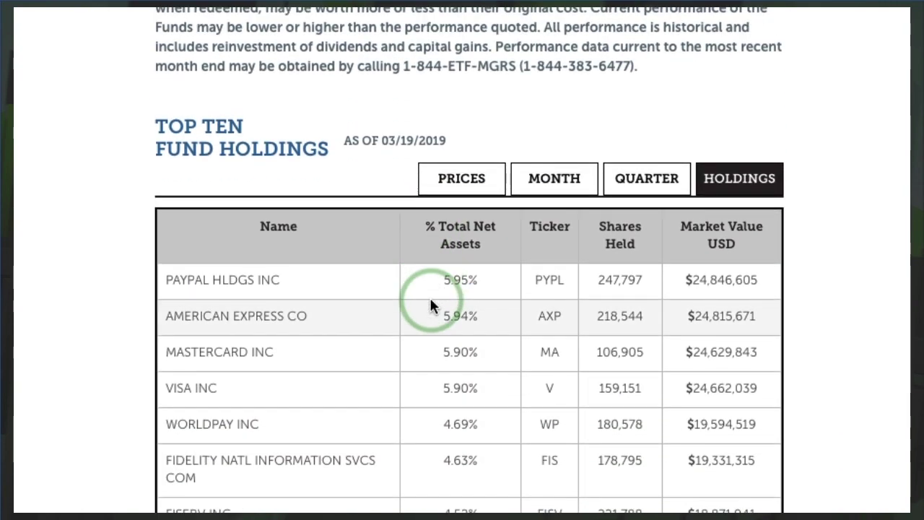
pyautogui.scroll(-2, 430, 306)
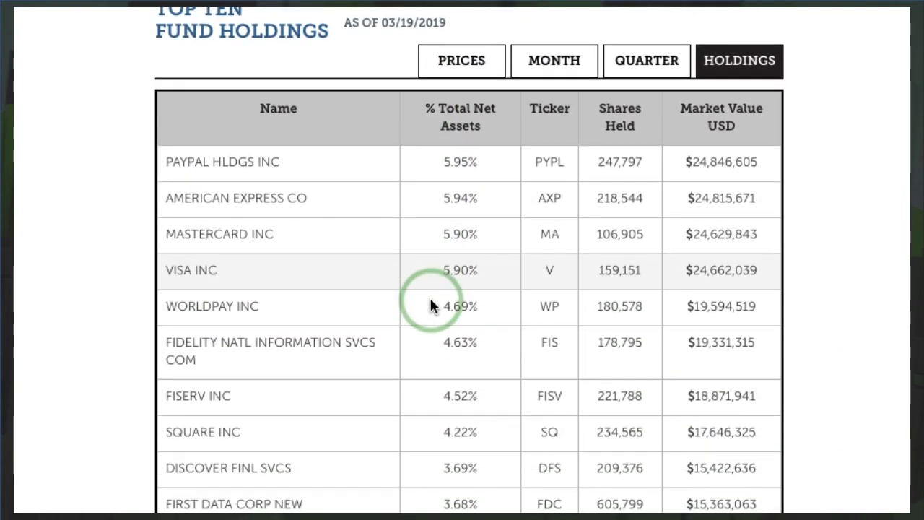
pyautogui.scroll(-2, 430, 306)
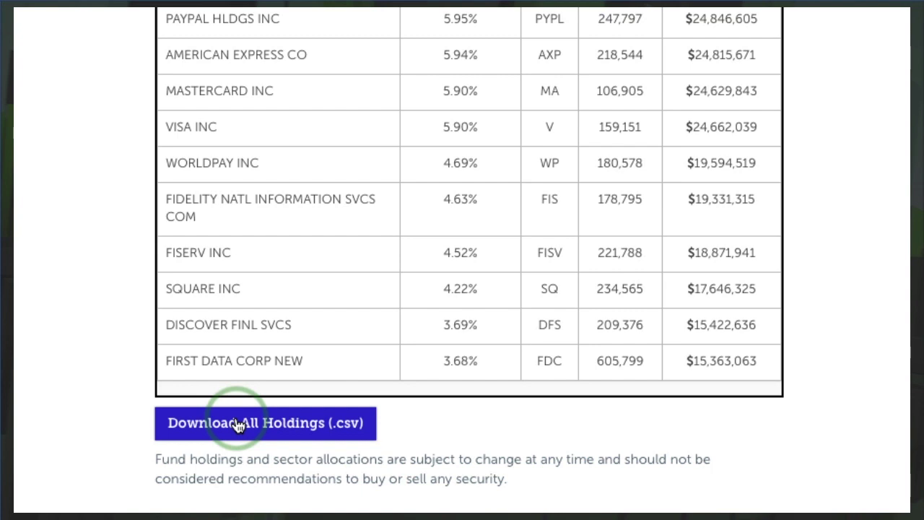
# - Bring up the ETFMG page for HACK and examine the top ten holdings on the Alternative Harvest MJ page
pyautogui.click(302, 6)
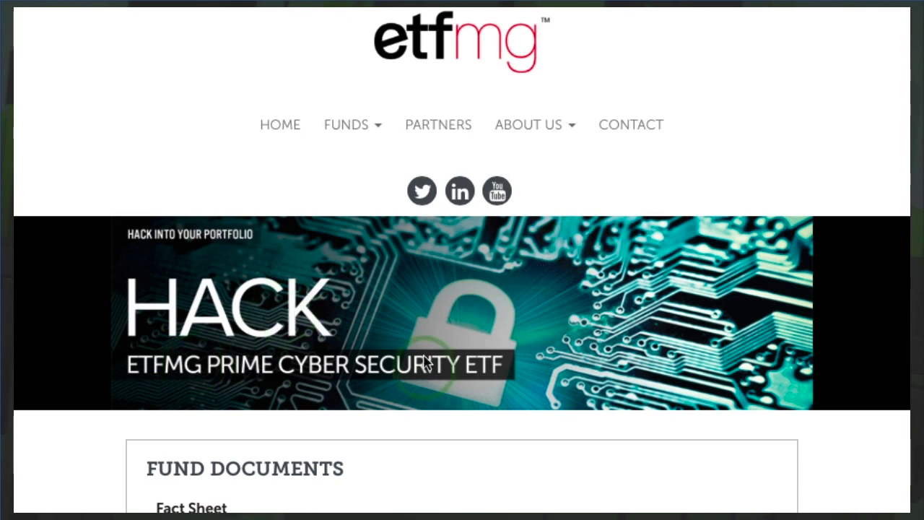
pyautogui.click(468, 8)
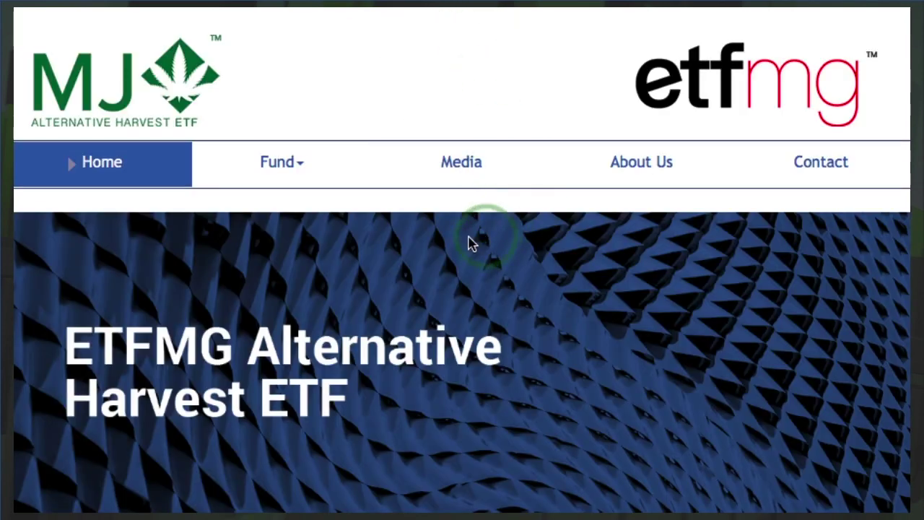
pyautogui.scroll(-3, 235, 377)
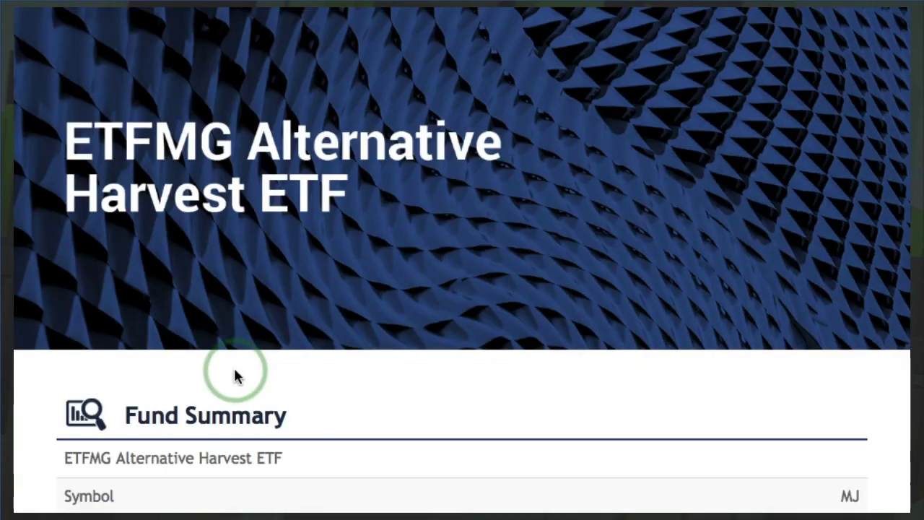
pyautogui.scroll(-14, 236, 376)
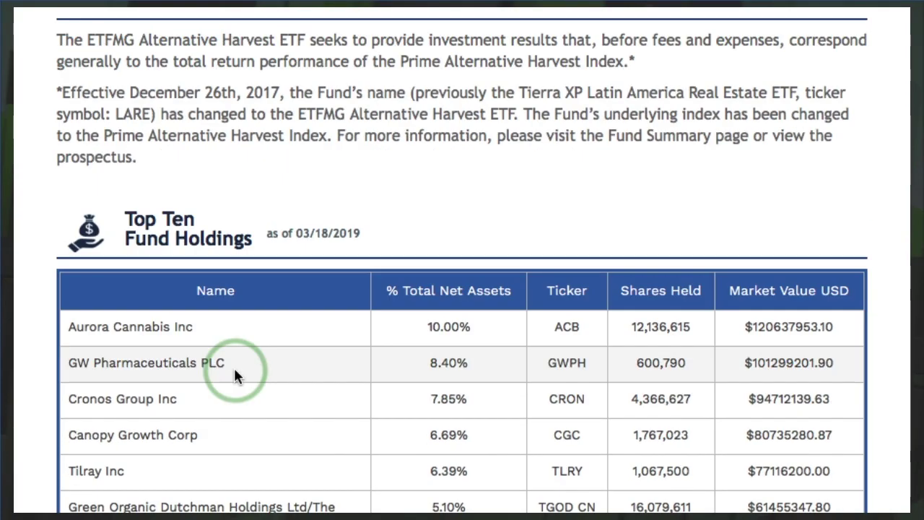
pyautogui.scroll(-3, 234, 367)
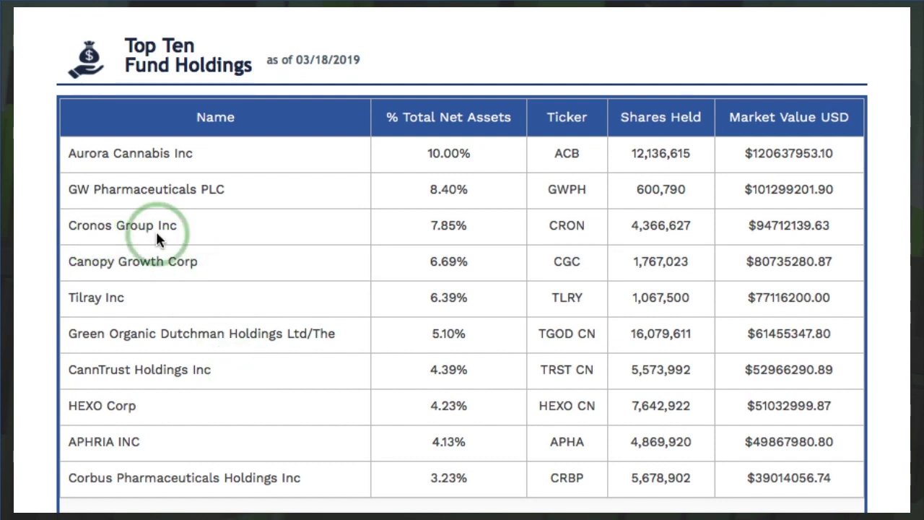
# - Examine the ETF holdings table on Loncar's CNCR Holdings page
pyautogui.click(623, 9)
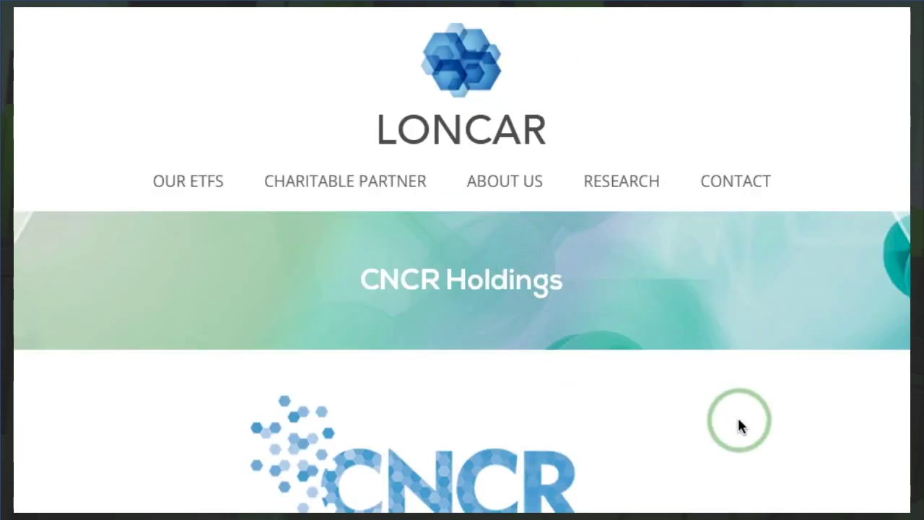
pyautogui.scroll(-5, 738, 420)
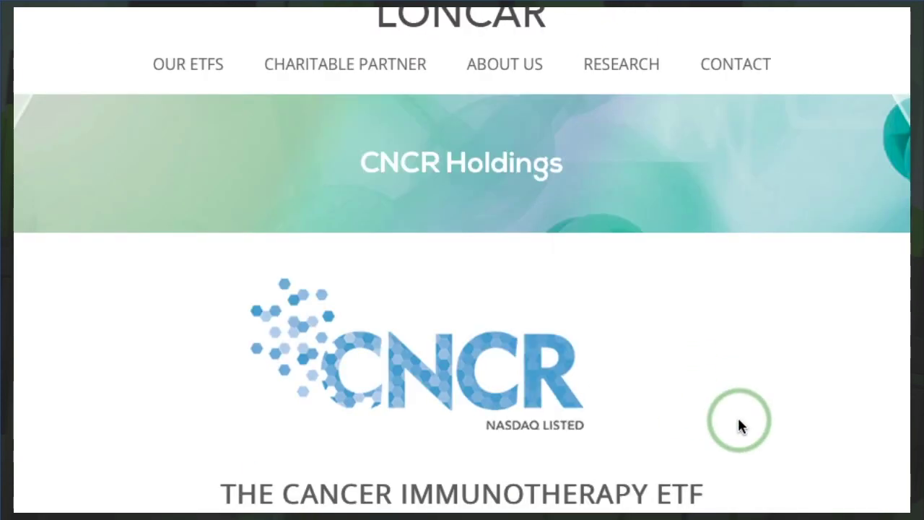
pyautogui.scroll(-5, 737, 419)
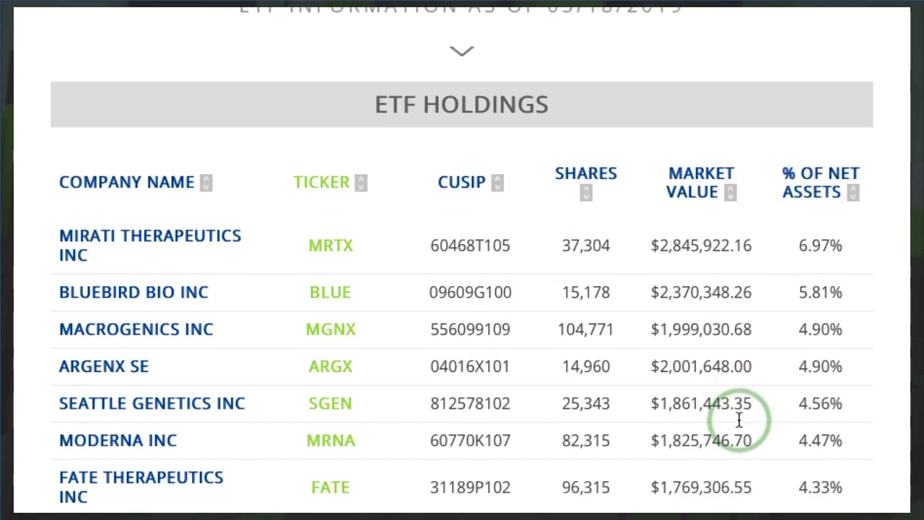
pyautogui.scroll(-2, 738, 419)
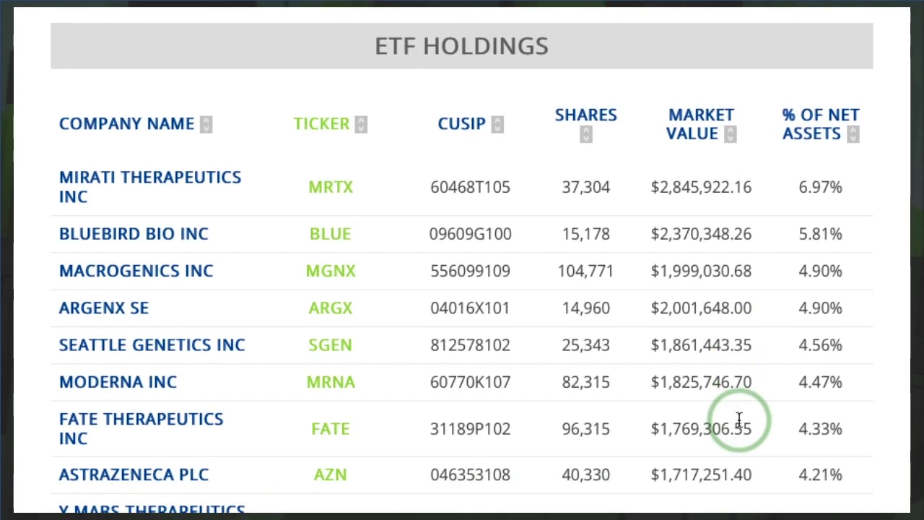
pyautogui.scroll(-1, 737, 418)
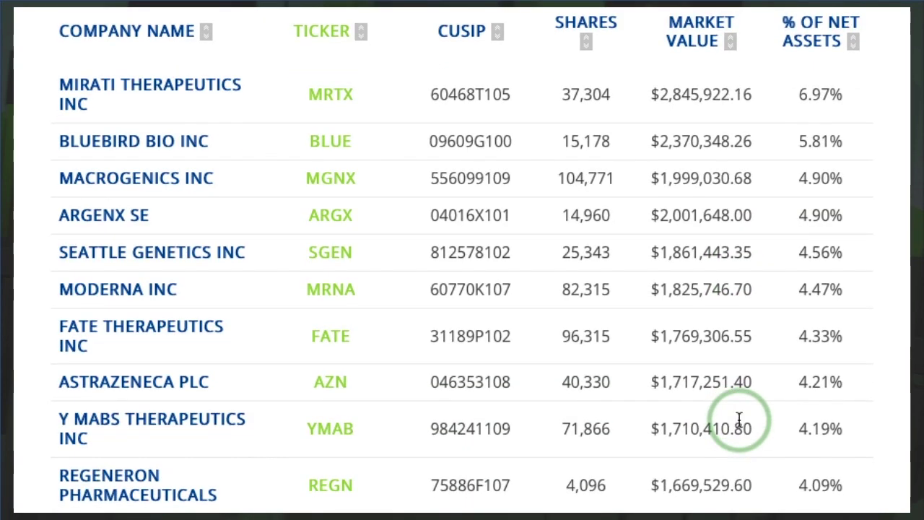
# - Go to the top 10 holdings on ARK Invest's page for the Israel Innovative Technology ETF IZRL
pyautogui.click(784, 9)
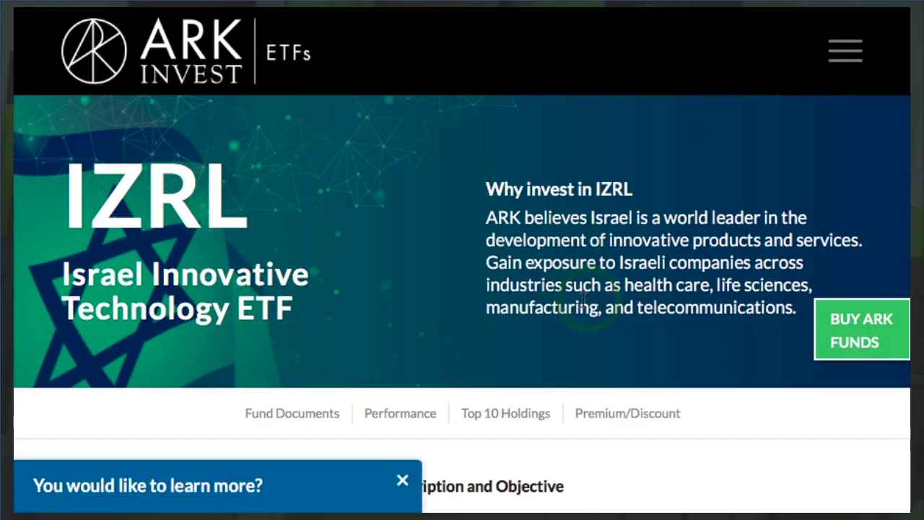
pyautogui.scroll(-1, 585, 302)
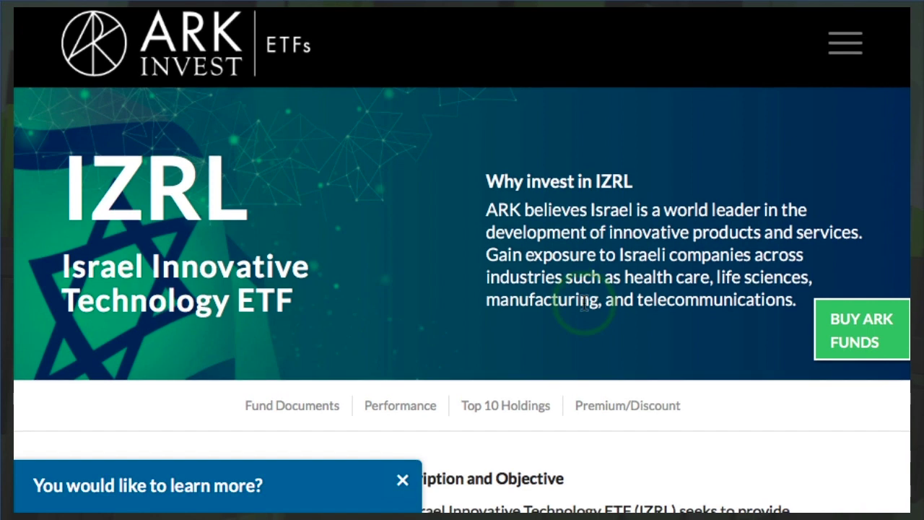
pyautogui.scroll(-1, 585, 302)
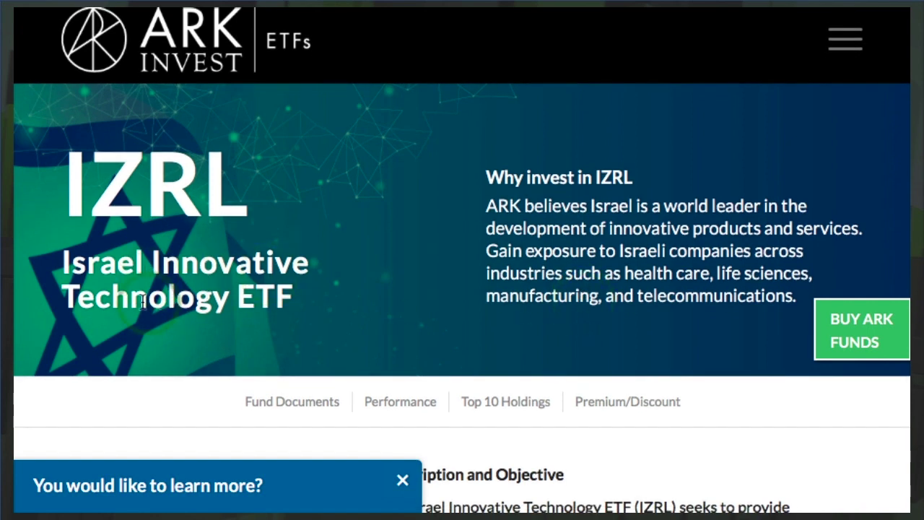
pyautogui.scroll(-1, 291, 303)
pyautogui.click(494, 397)
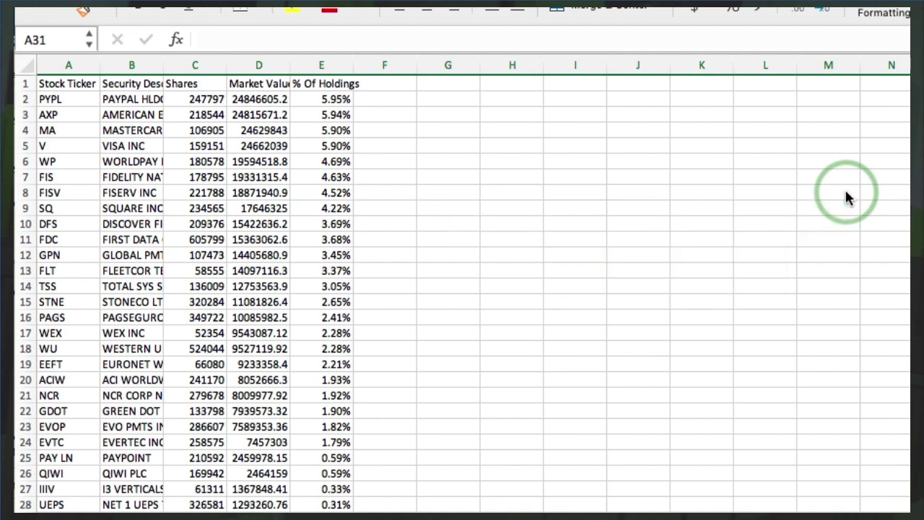
# - Copy the stock tickers and security descriptions in A2:B30 of the IPAY holdings spreadsheet, leaving out the header row
pyautogui.click(189, 490)
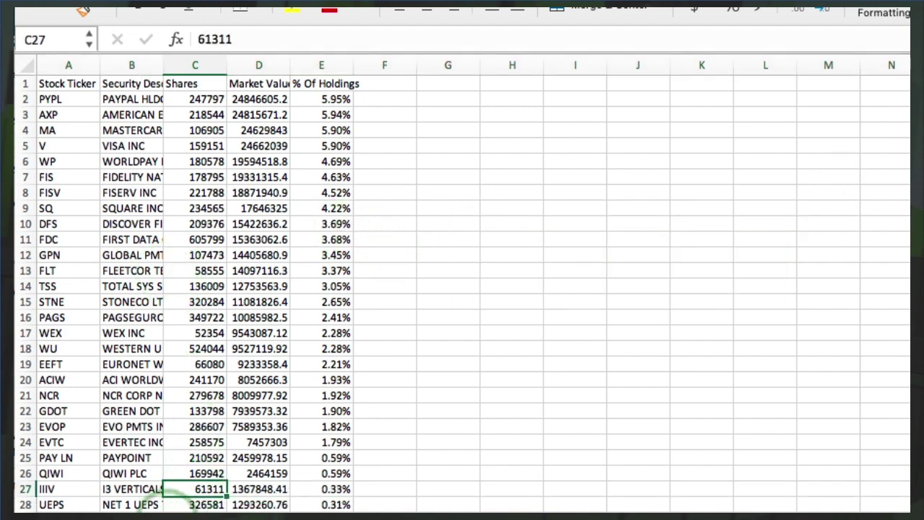
pyautogui.moveTo(144, 514); pyautogui.dragTo(75, 101)
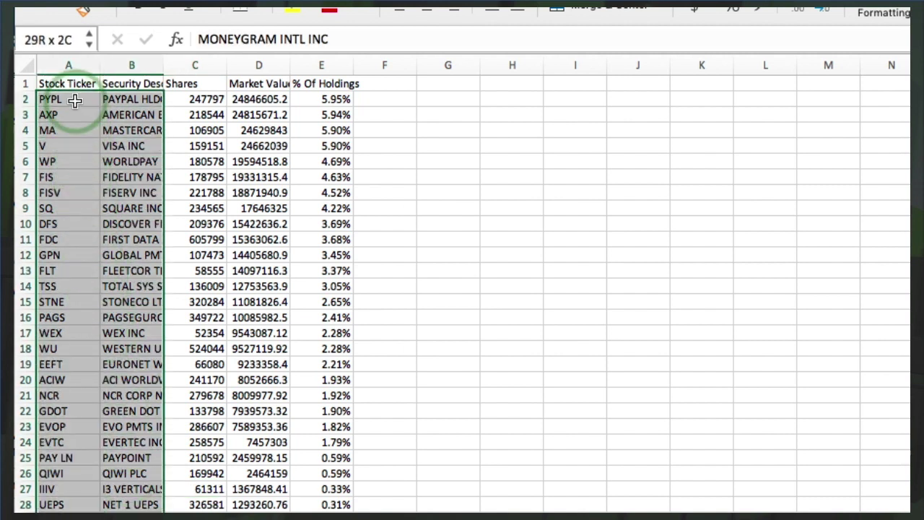
pyautogui.moveTo(75, 101); pyautogui.dragTo(74, 98)
pyautogui.rightClick(76, 100)
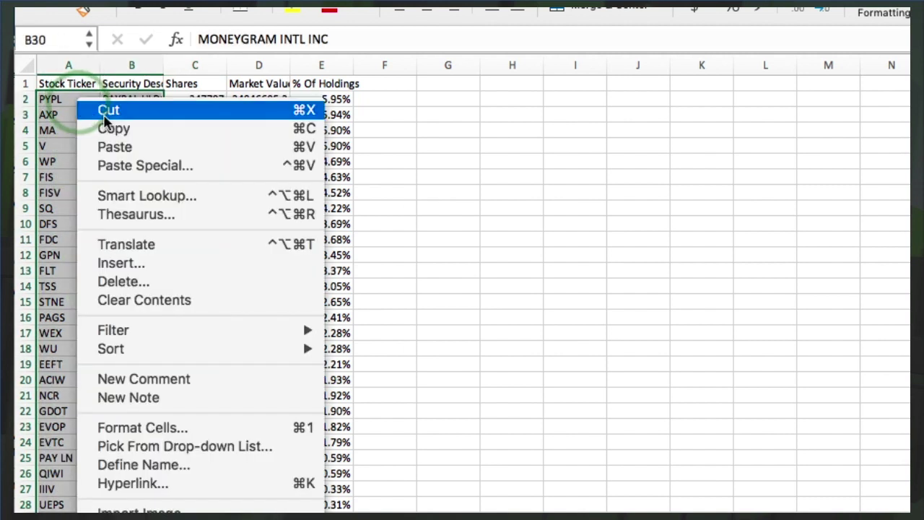
pyautogui.click(116, 130)
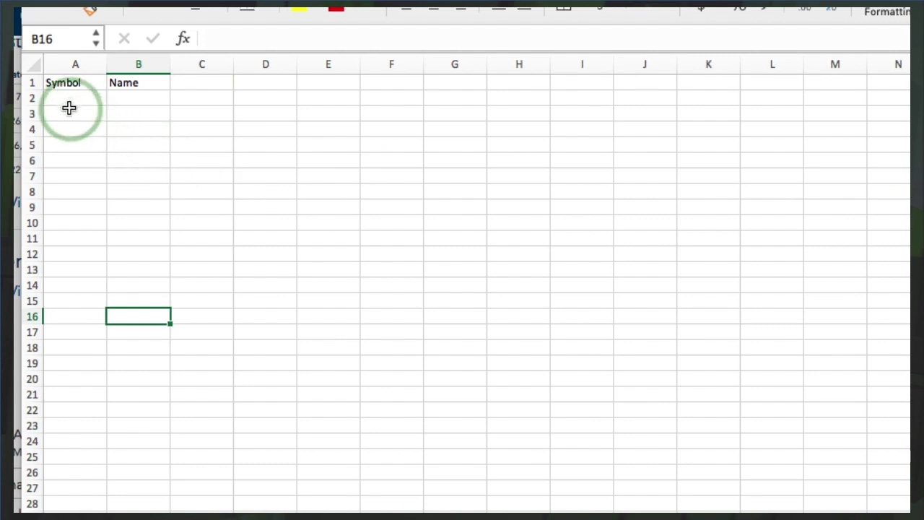
# - Paste the copied tickers and names as values only below the Symbol and Name headers, starting in cell A2
pyautogui.click(68, 98)
pyautogui.rightClick(69, 97)
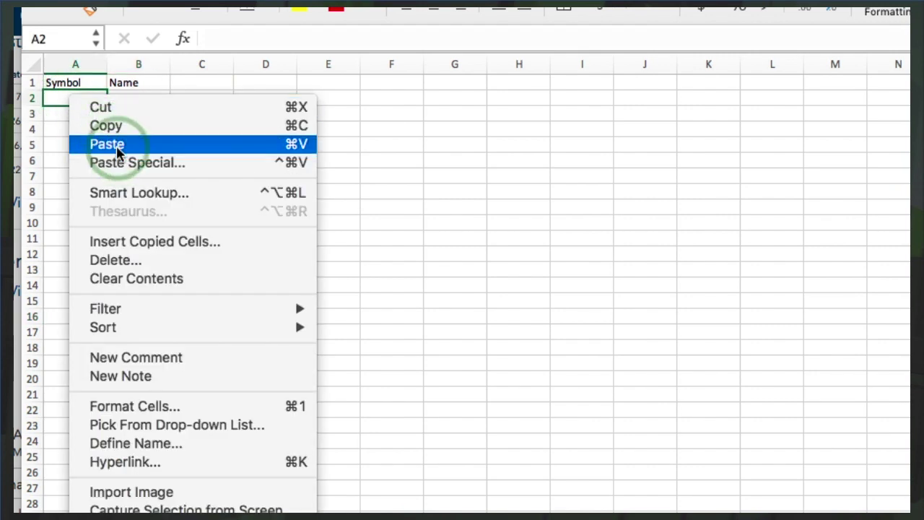
pyautogui.click(115, 163)
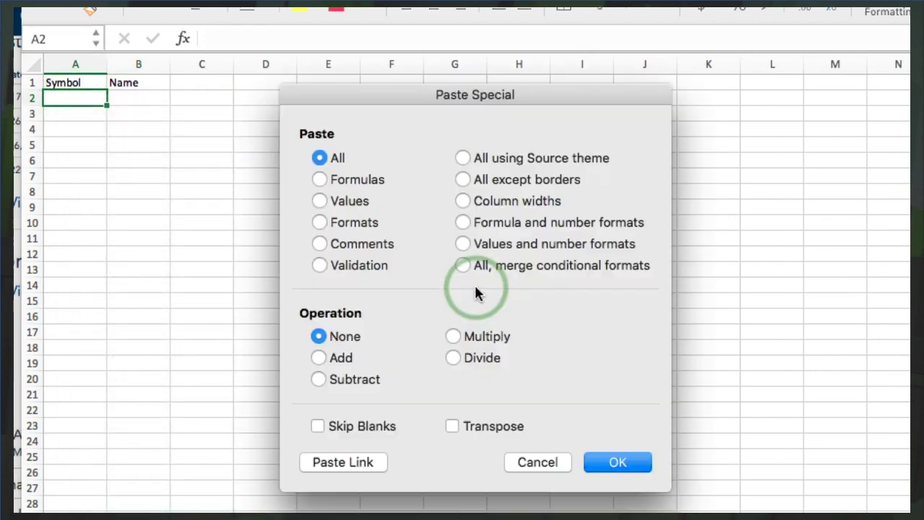
pyautogui.click(336, 201)
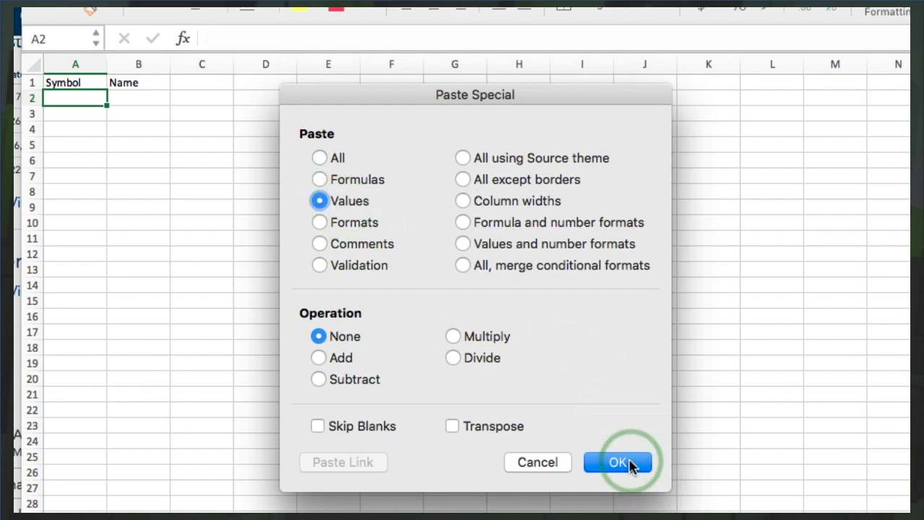
pyautogui.click(617, 462)
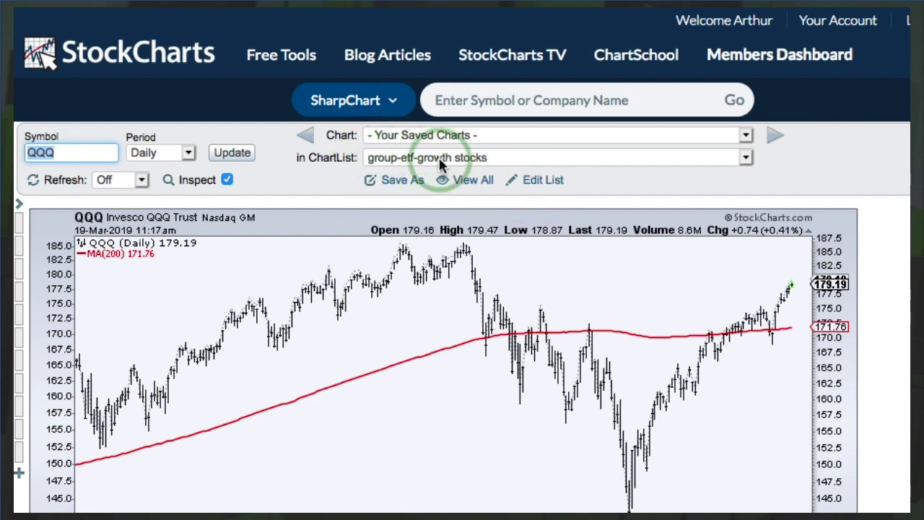
# - In StockCharts, open the group-etf-growth stocks list for editing and create a new ChartList named stocks-ipay
pyautogui.click(552, 186)
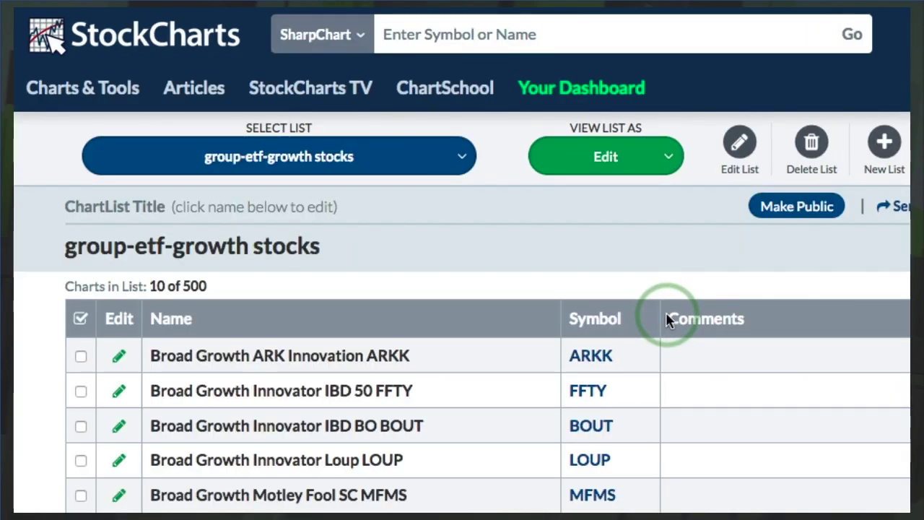
pyautogui.click(884, 142)
pyautogui.click(534, 255)
pyautogui.write('stocks-ipay')
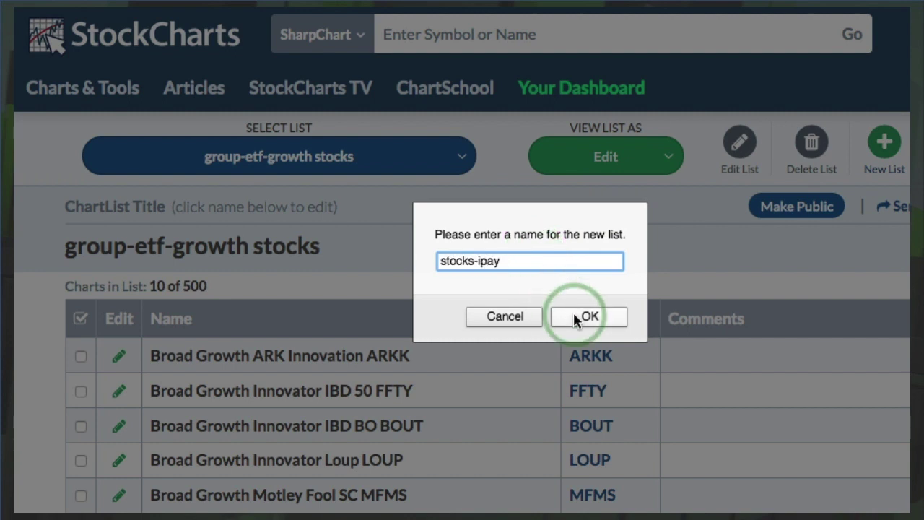
pyautogui.click(573, 312)
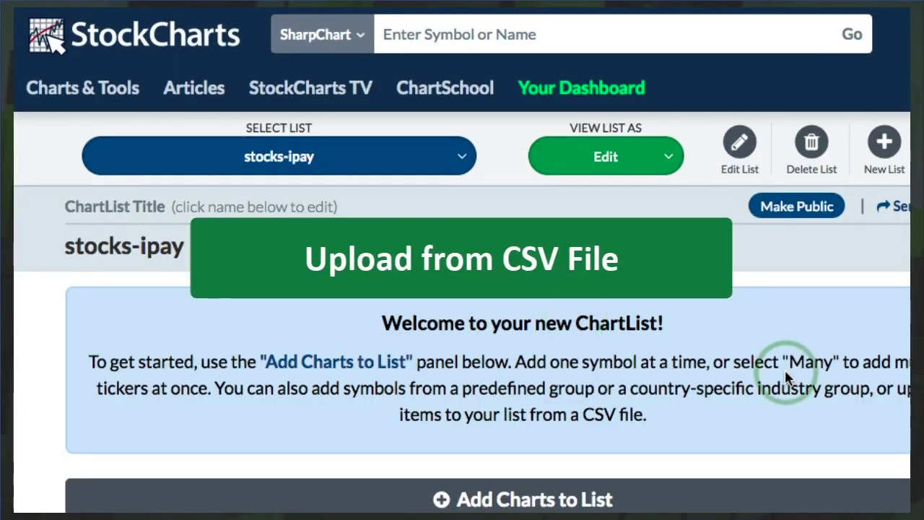
# - Upload scc-symbolupload.csv to the stocks-ipay ChartList using the CSV option for adding charts
pyautogui.scroll(-2, 784, 373)
pyautogui.scroll(-5, 787, 377)
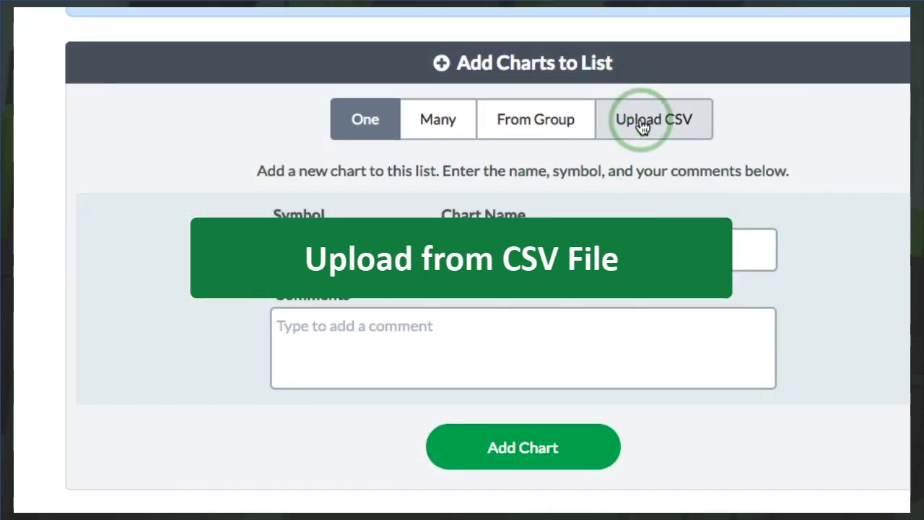
pyautogui.click(642, 124)
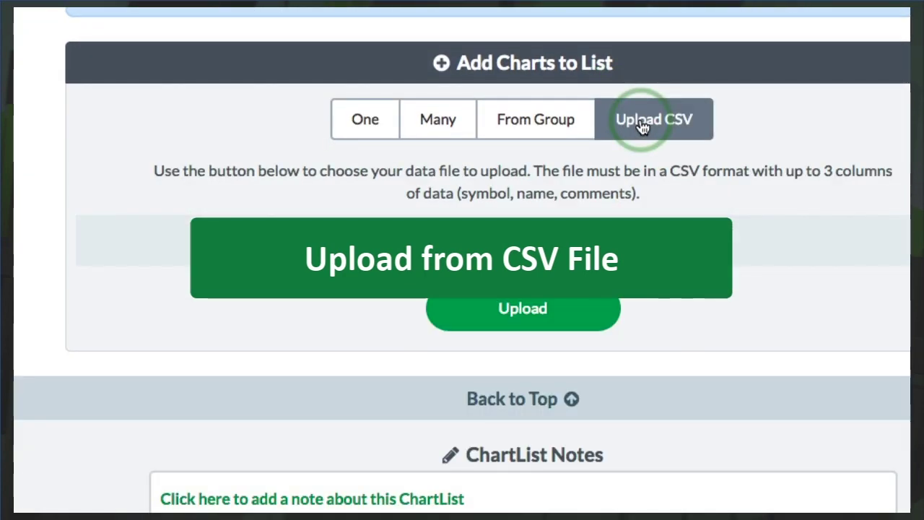
pyautogui.click(438, 242)
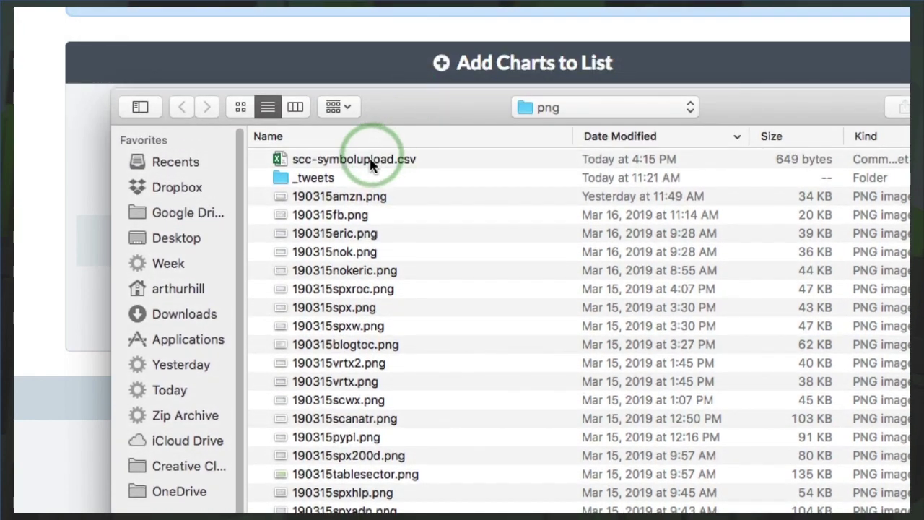
pyautogui.click(370, 164)
pyautogui.doubleClick(370, 164)
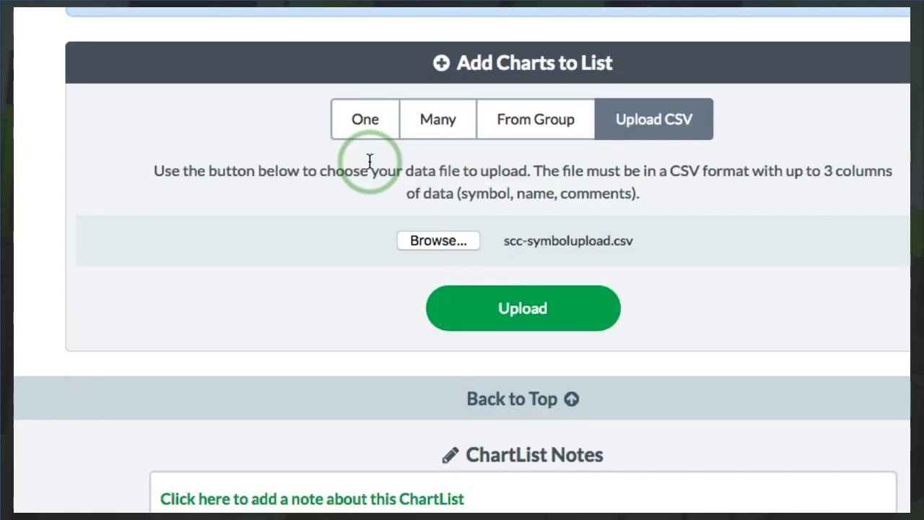
pyautogui.click(511, 311)
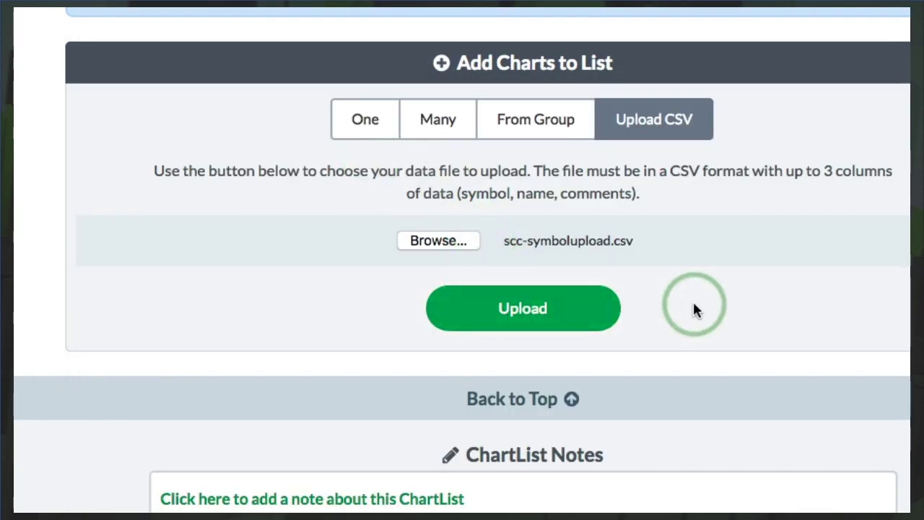
# - Accept the recognised symbol and name entries from the uploaded file into stocks-ipay and check the resulting list
pyautogui.scroll(-10, 693, 309)
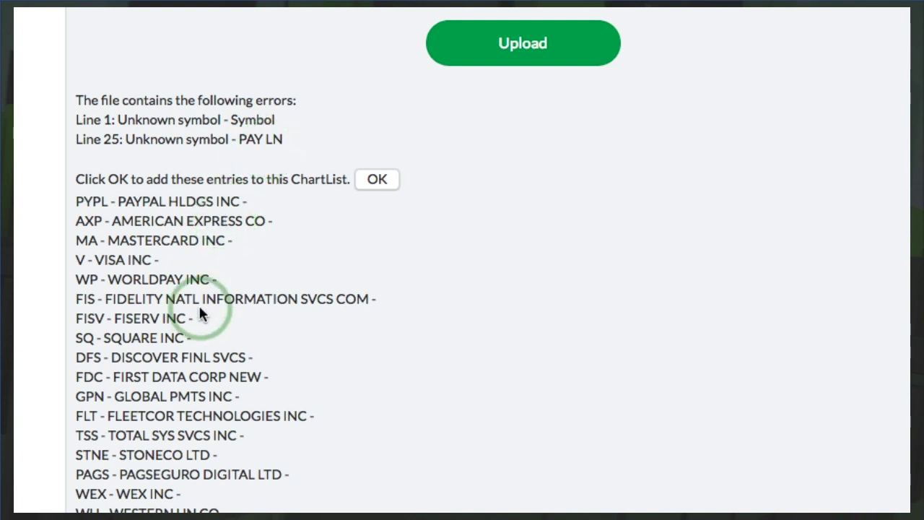
pyautogui.click(377, 181)
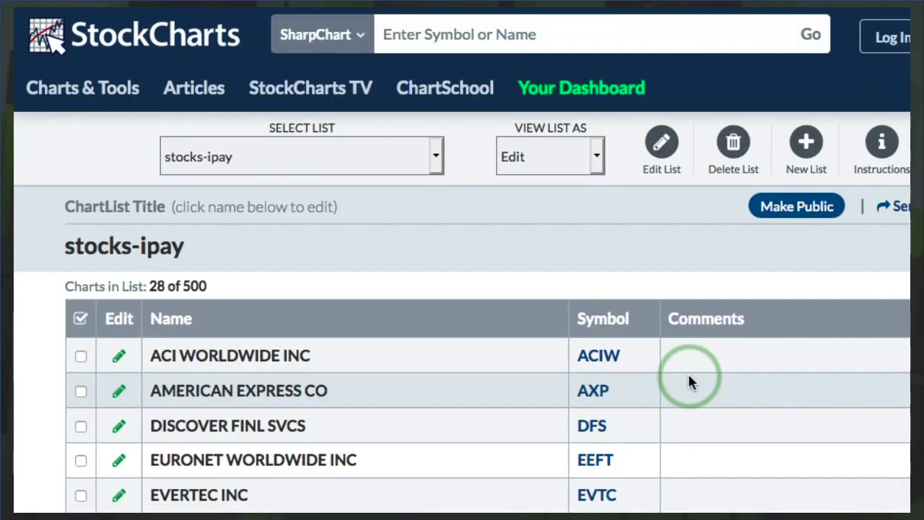
pyautogui.scroll(-4, 688, 374)
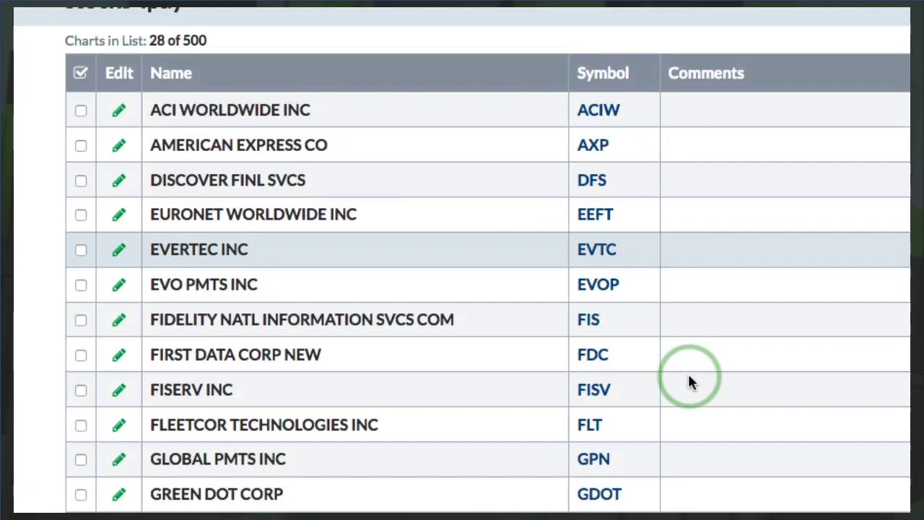
pyautogui.scroll(-1, 689, 377)
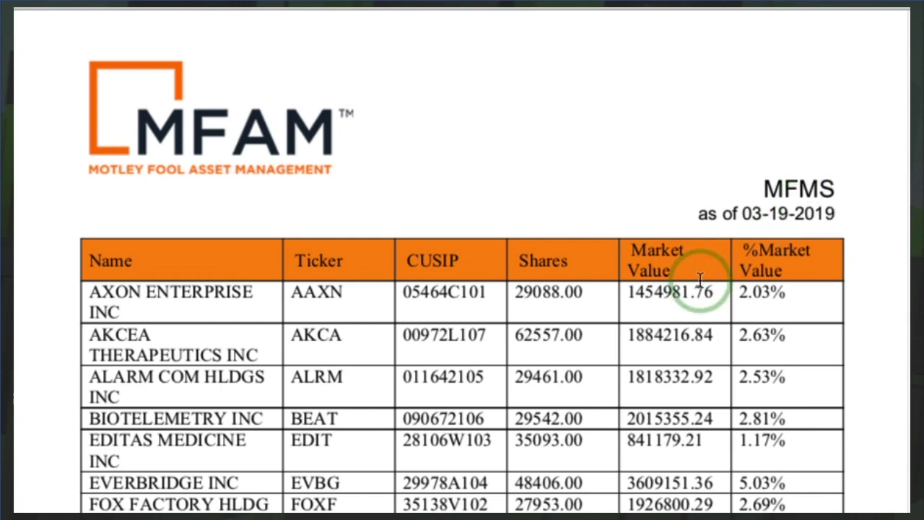
# - Review the MFMS holdings table in the Motley Fool Asset Management document and try selecting its rows for copying
pyautogui.scroll(-3, 698, 284)
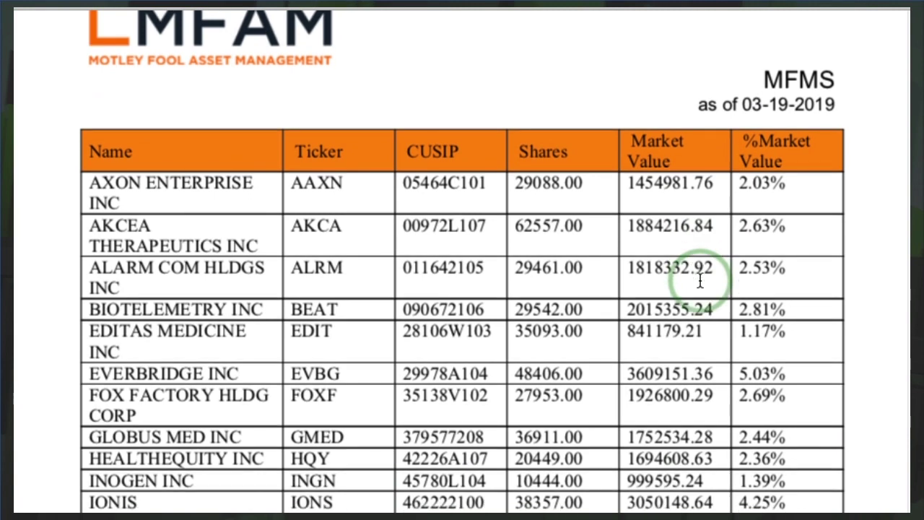
pyautogui.scroll(-1, 699, 282)
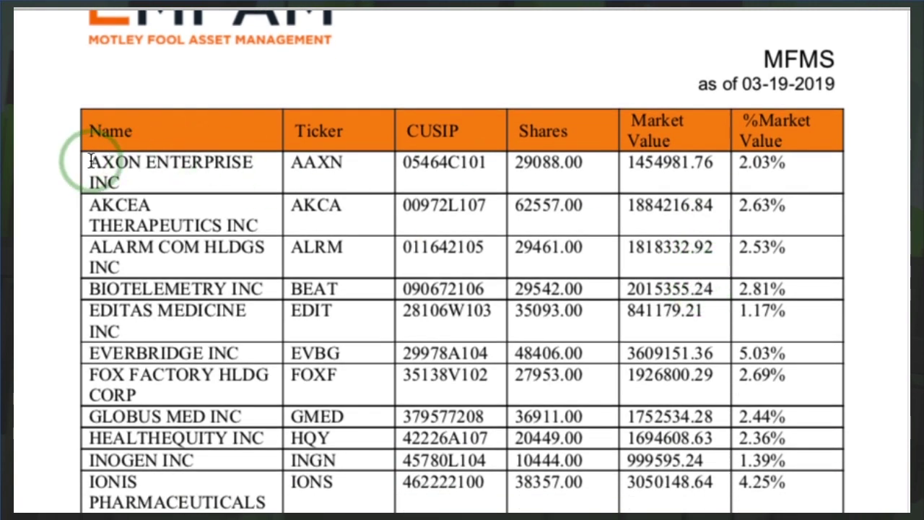
pyautogui.moveTo(88, 159); pyautogui.dragTo(835, 368)
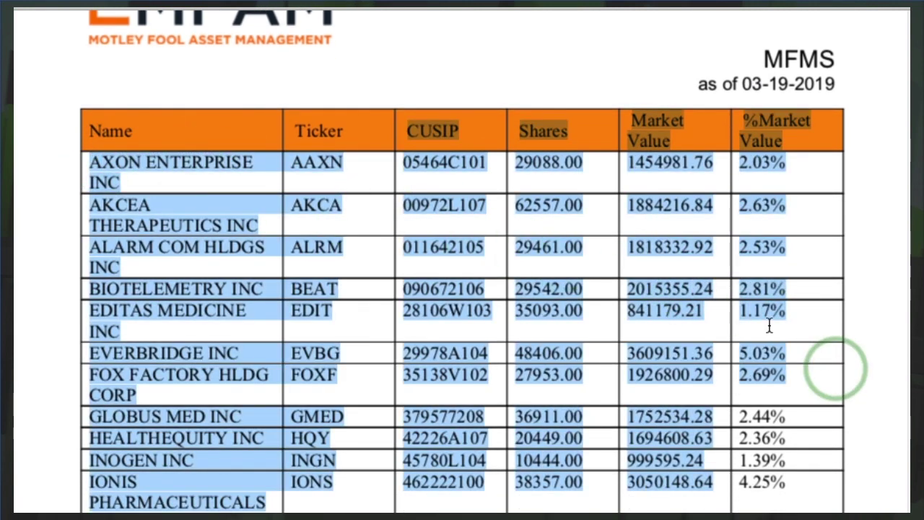
pyautogui.rightClick(576, 208)
pyautogui.click(619, 48)
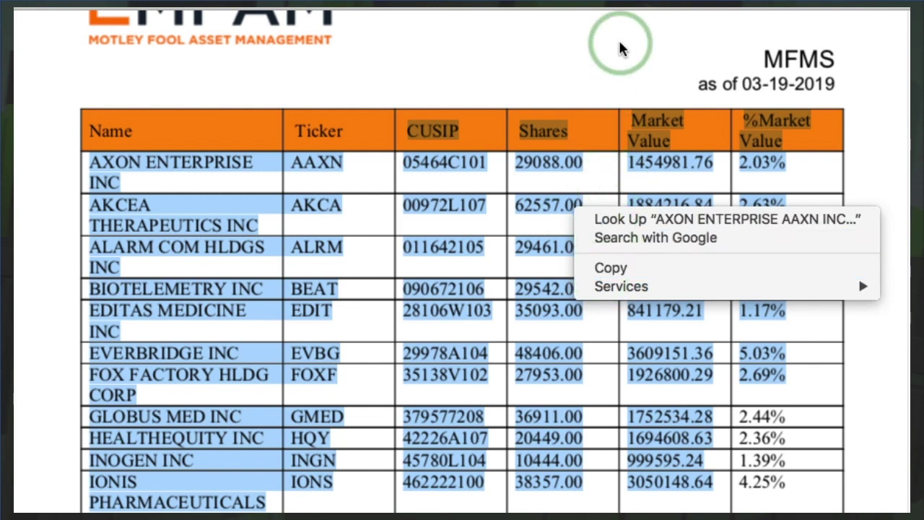
pyautogui.click(625, 98)
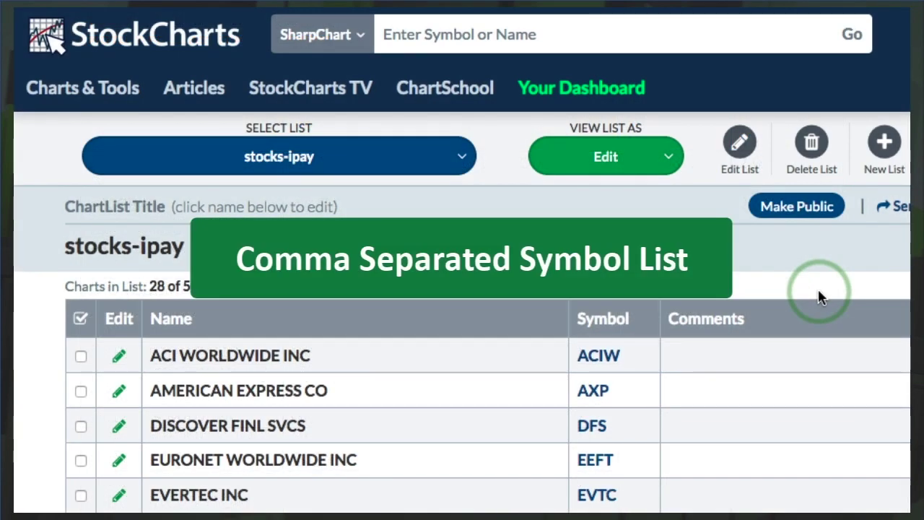
# - Create a new StockCharts ChartList named stocks-mfms
pyautogui.click(877, 151)
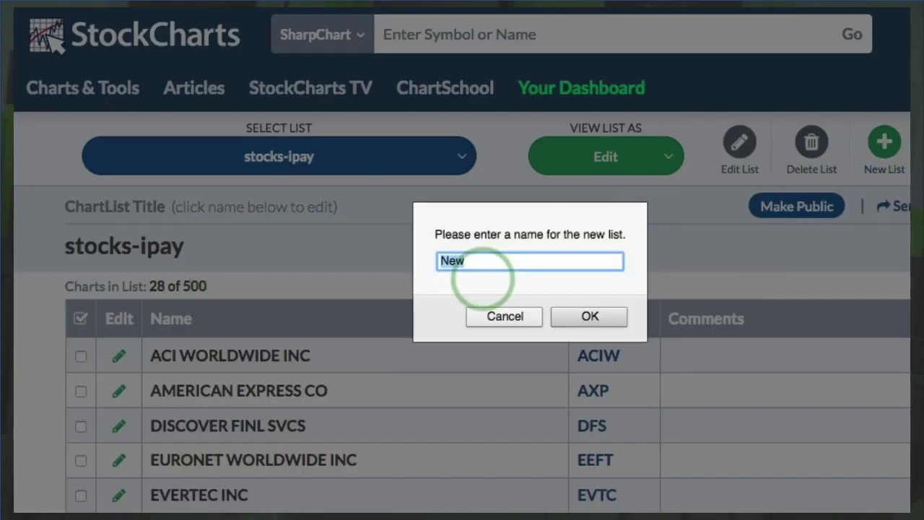
pyautogui.write('stocks-mfms')
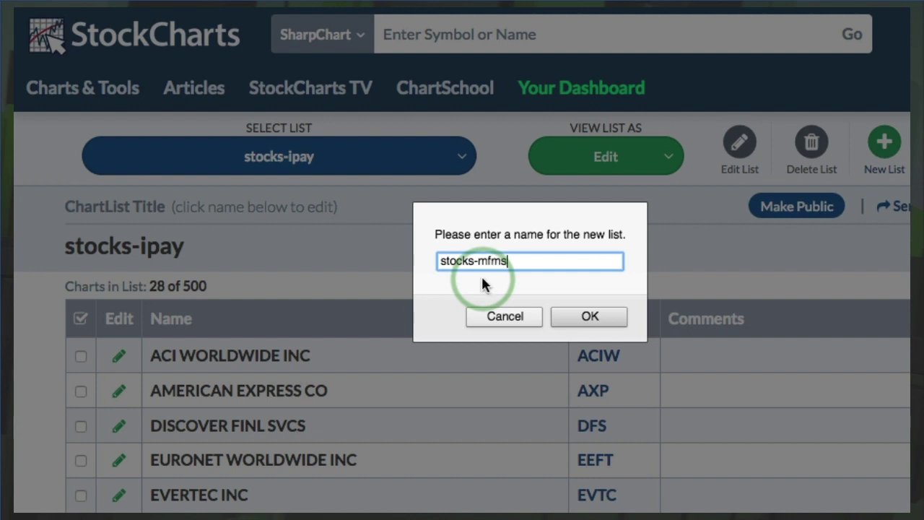
pyautogui.click(561, 311)
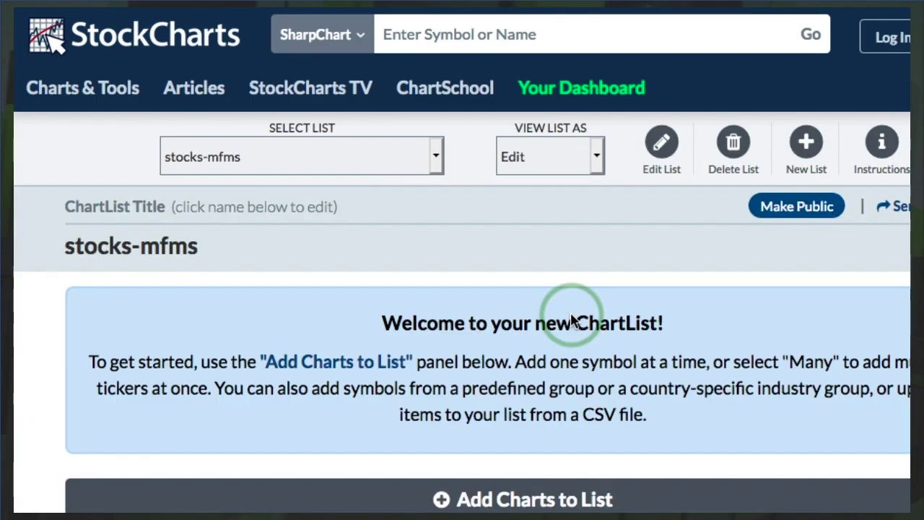
# - Add all the MFMS holdings tickers, from aaxn through zuo, to stocks-mfms as one comma-separated batch and check the list
pyautogui.scroll(-5, 571, 314)
pyautogui.scroll(-1, 571, 315)
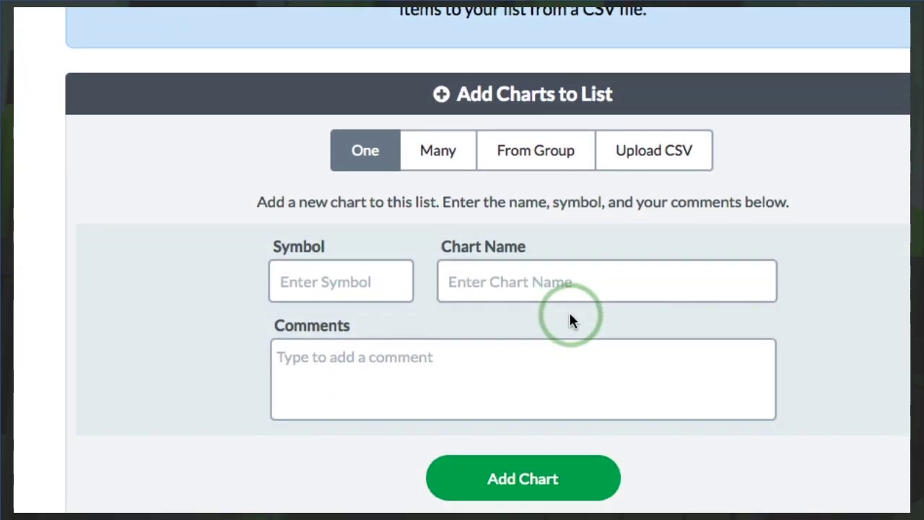
pyautogui.click(426, 156)
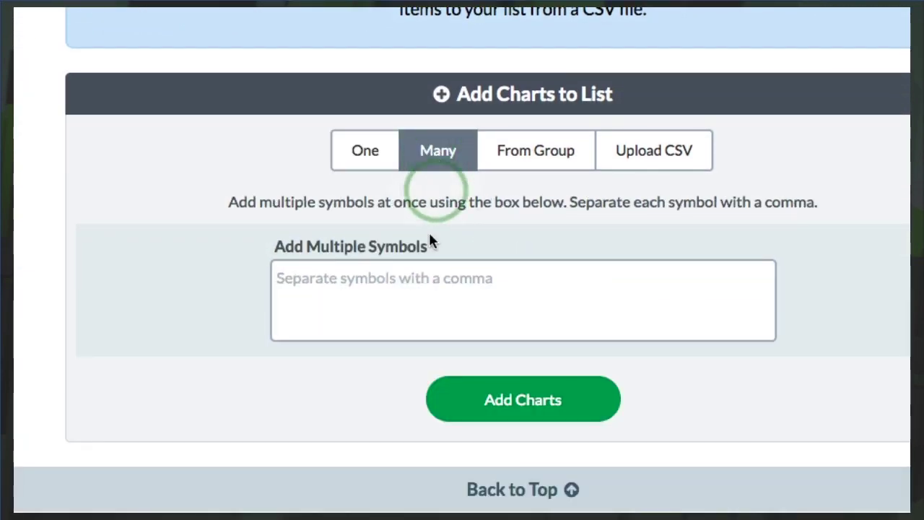
pyautogui.click(356, 285)
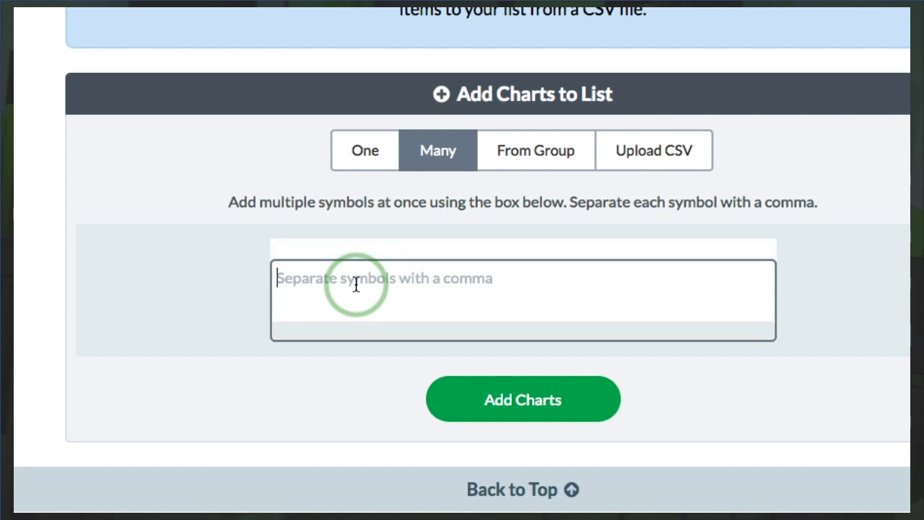
pyautogui.write('aaxn ,akca ,alrm ,beat ,edit ,evbg ,foxf ,gmed ,hqy ,ingn ,ions ,irtc ,jbt ,jll ,lasr ,lstr ,mgen ,nmrk ,nuva ,once ,pcty ,pen ,prlb ,qtwo ,shak ,smar ,stag,tdoc,trex,wso,zuo')
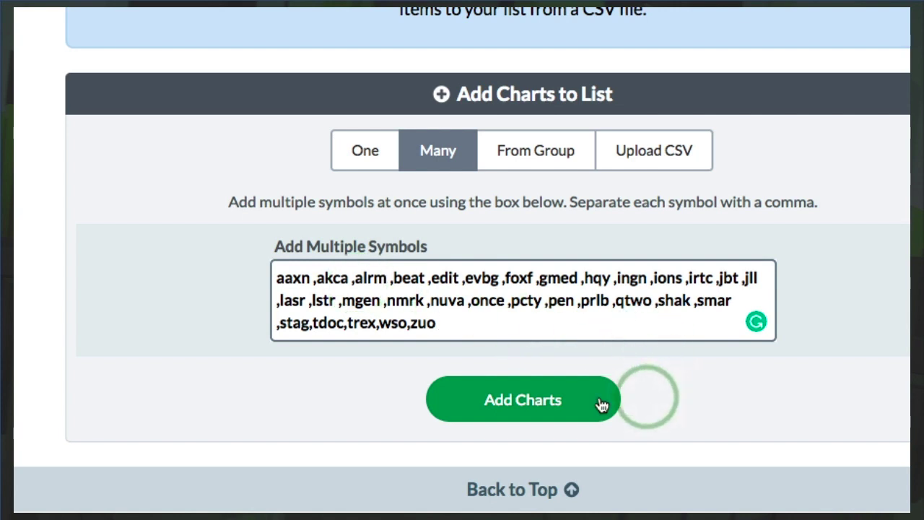
pyautogui.click(522, 399)
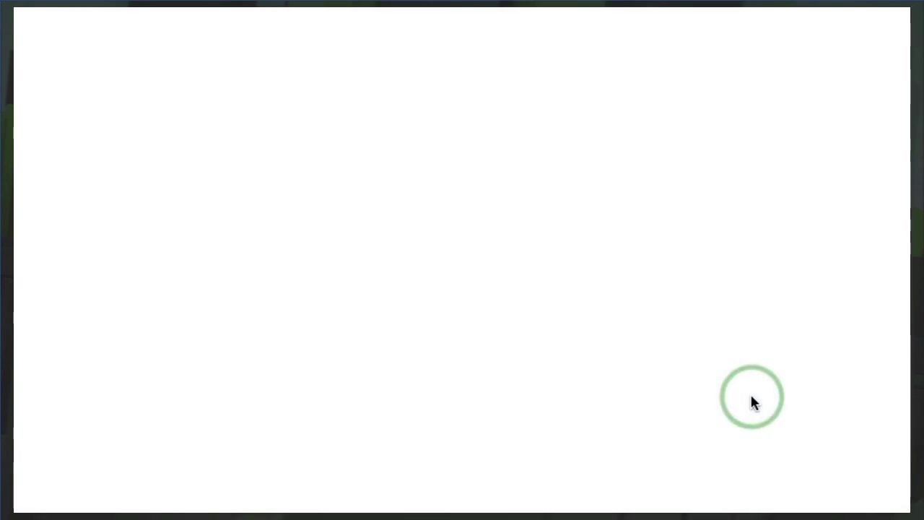
pyautogui.scroll(-5, 758, 397)
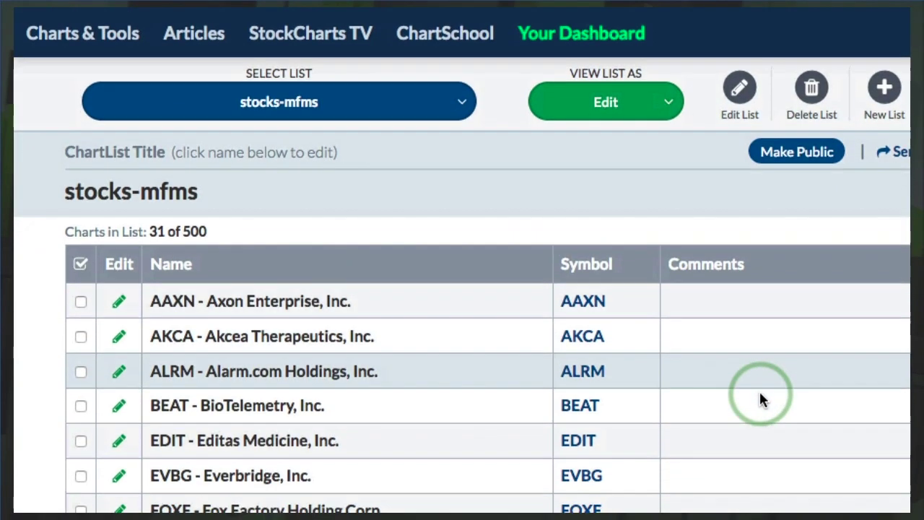
pyautogui.scroll(-10, 760, 395)
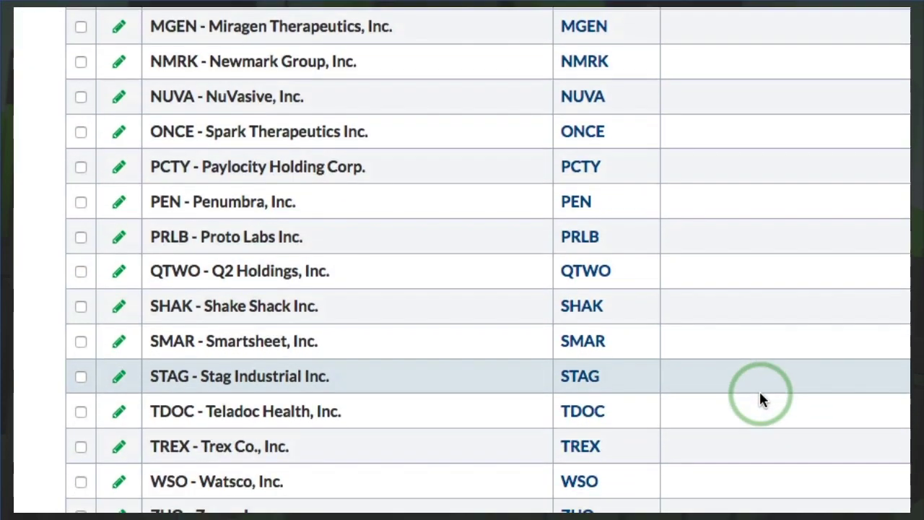
pyautogui.scroll(10, 760, 400)
pyautogui.scroll(4, 759, 399)
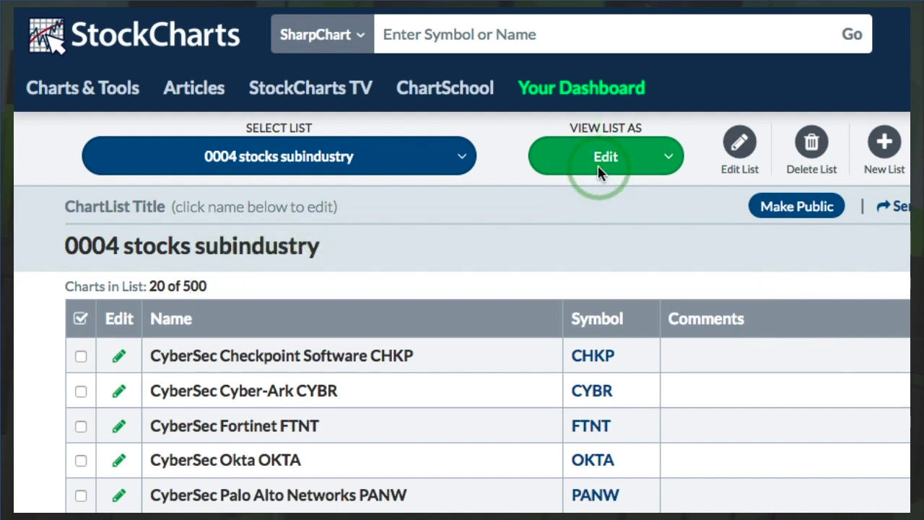
# - View the 0004 stocks subindustry ChartList as CandleGlance and examine each stock's price, 200-day moving average and RSI
pyautogui.click(598, 164)
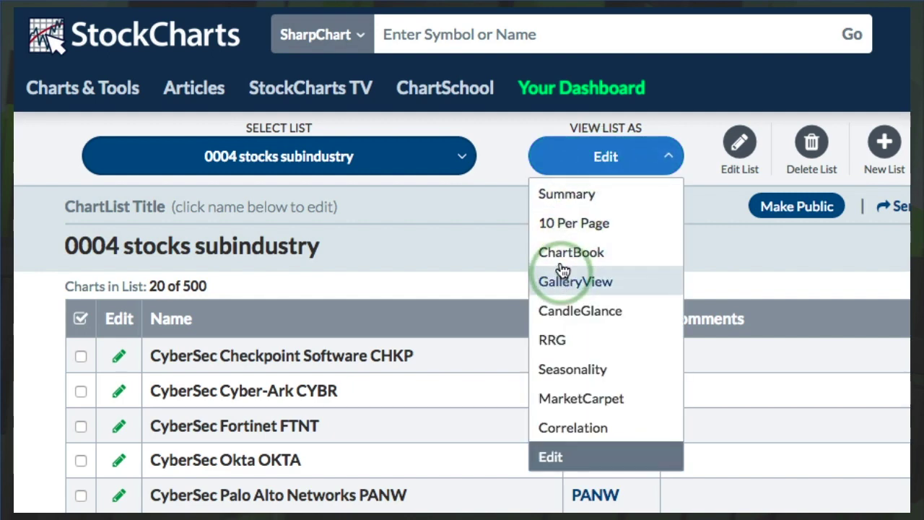
pyautogui.click(567, 309)
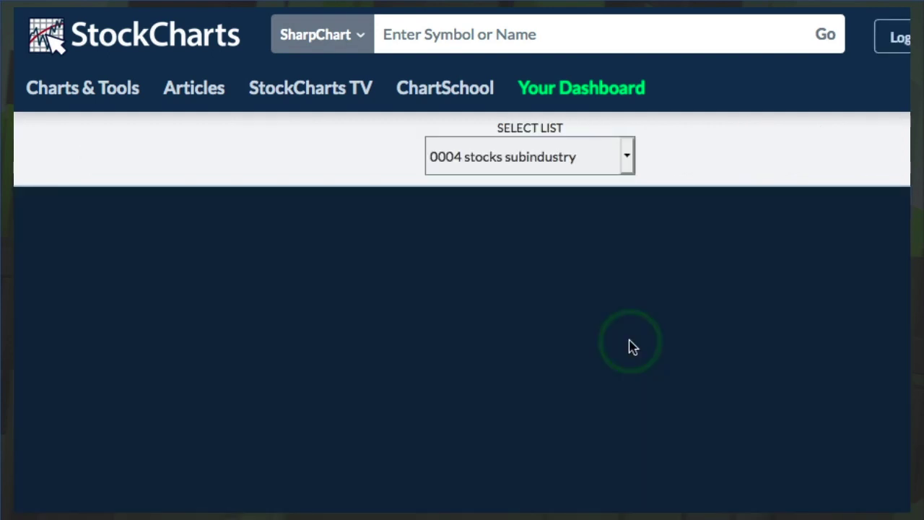
pyautogui.scroll(-1, 633, 348)
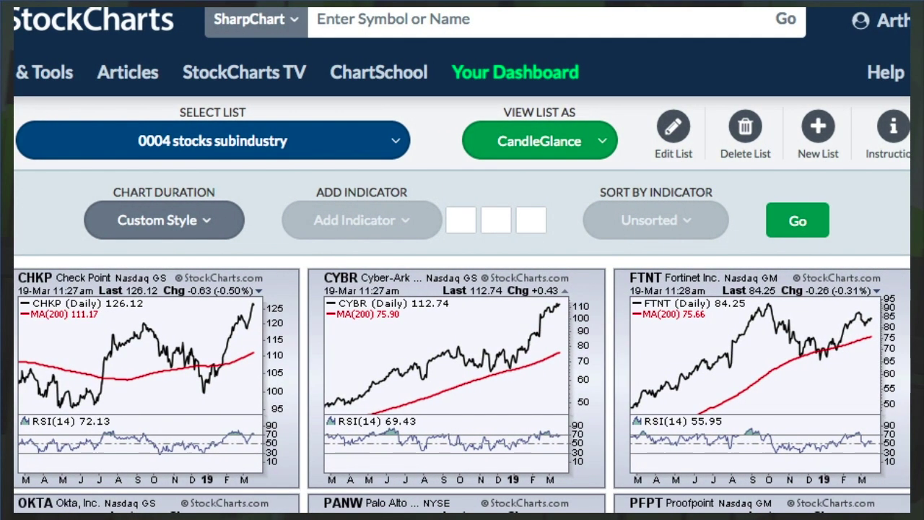
pyautogui.scroll(-3, 904, 280)
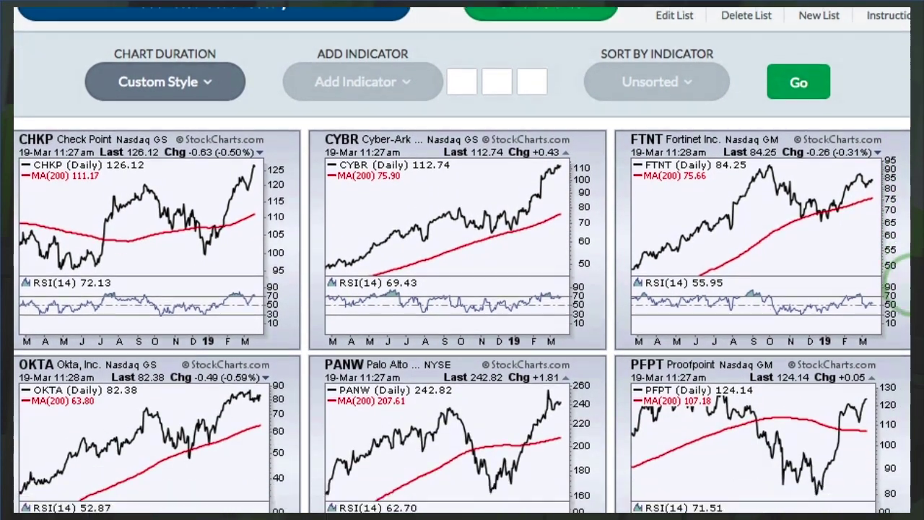
pyautogui.scroll(-1, 907, 283)
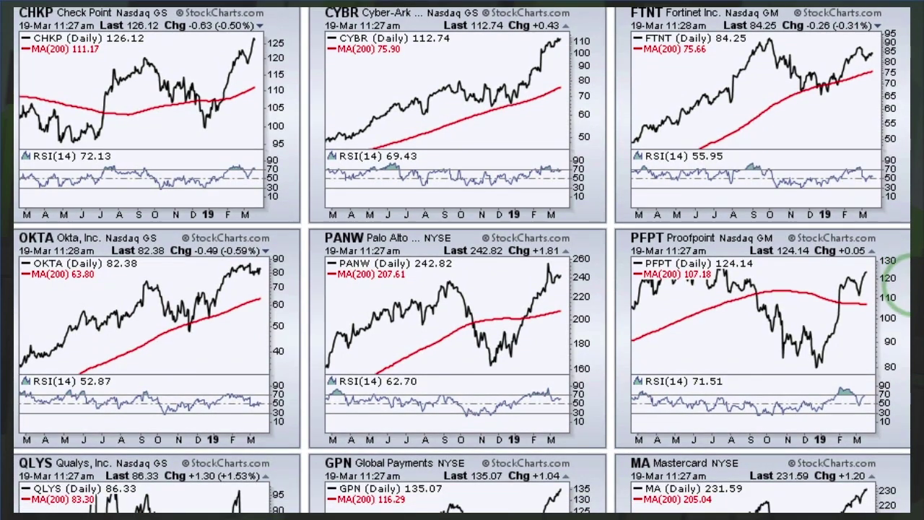
pyautogui.scroll(1, 907, 293)
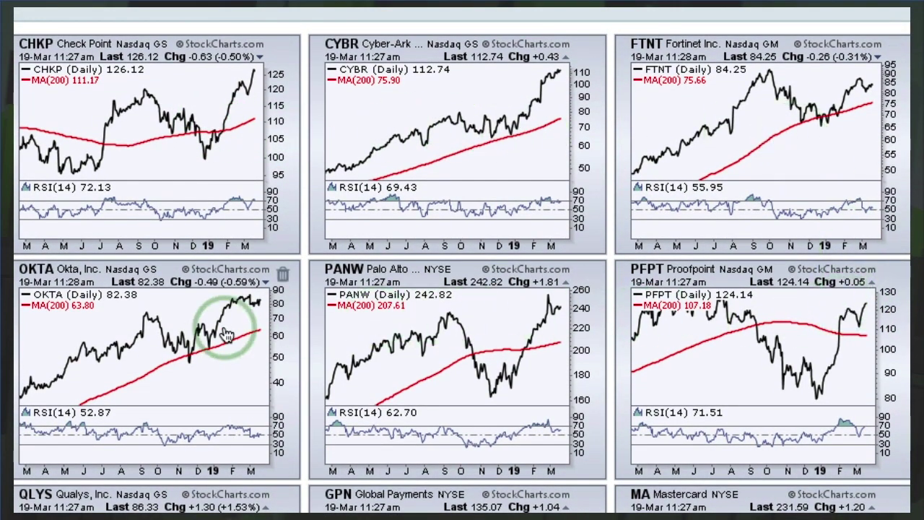
pyautogui.scroll(-3, 226, 333)
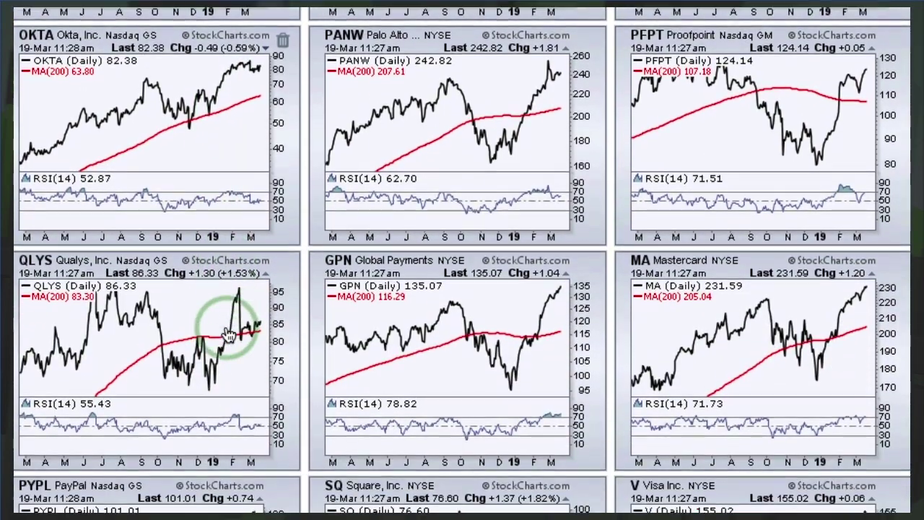
pyautogui.scroll(-3, 226, 334)
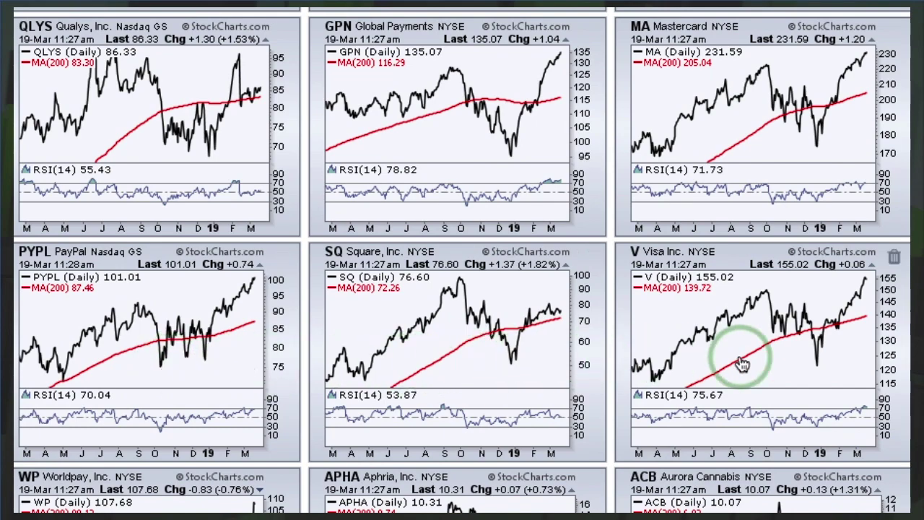
pyautogui.scroll(-3, 741, 362)
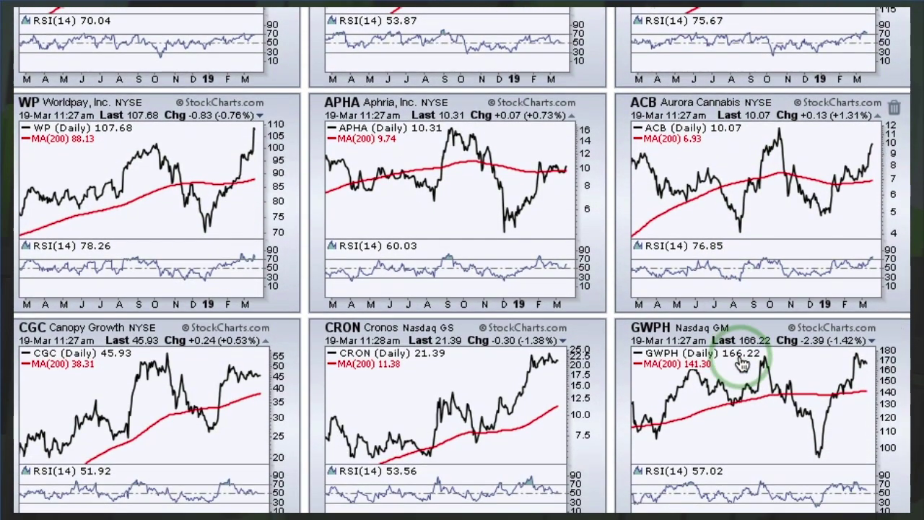
pyautogui.scroll(-2, 741, 362)
pyautogui.scroll(1, 742, 363)
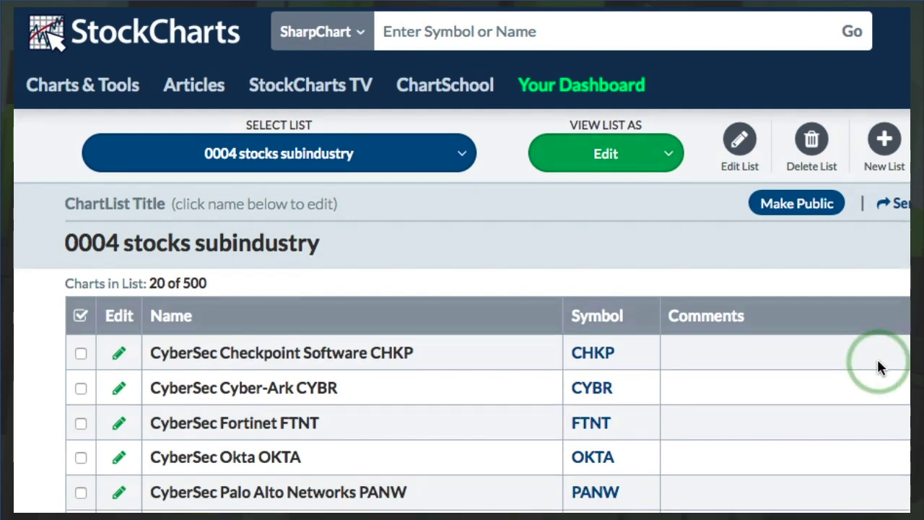
# - Examine the names in the 0004 stocks subindustry ChartList to see how the subindustry prefixes group the stocks
pyautogui.scroll(-3, 878, 364)
pyautogui.scroll(1, 877, 361)
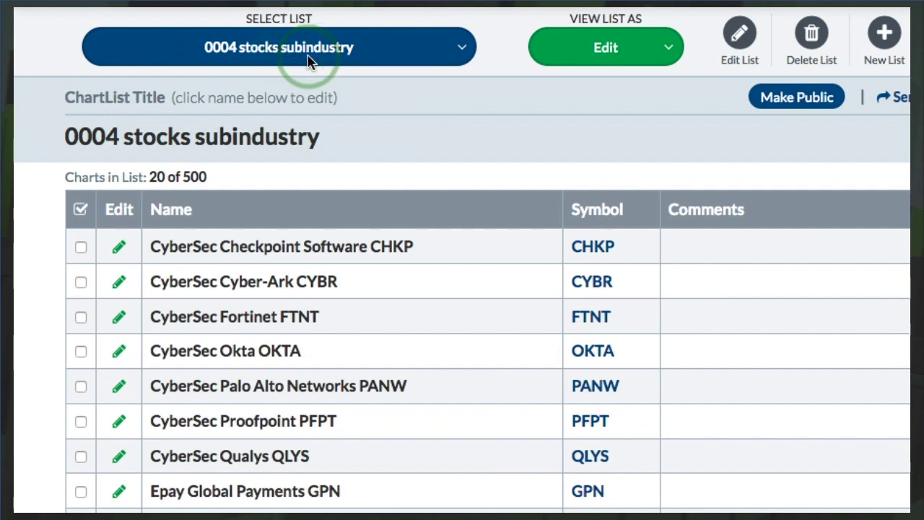
pyautogui.scroll(-3, 528, 291)
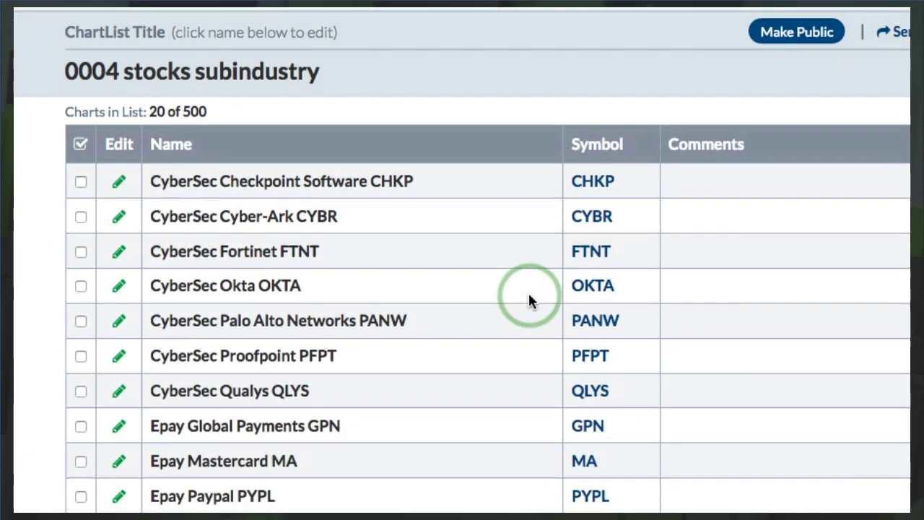
pyautogui.scroll(-1, 529, 298)
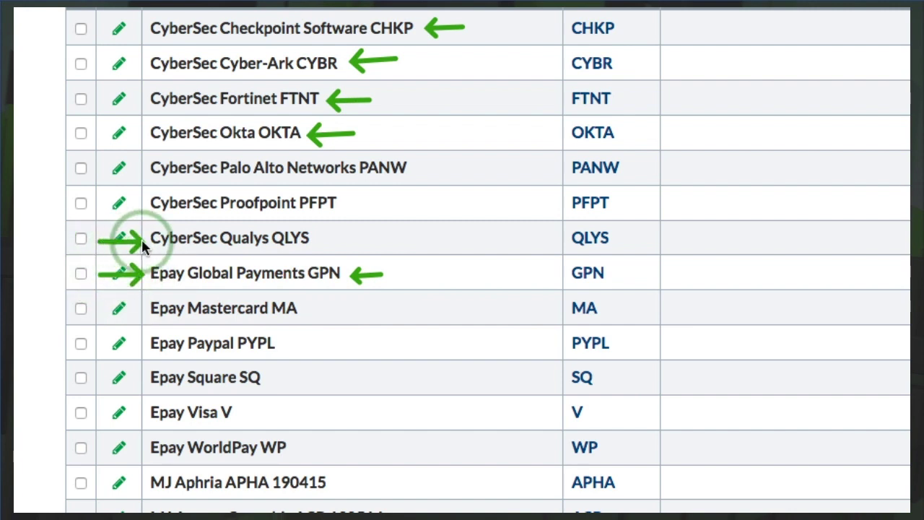
pyautogui.scroll(-3, 300, 298)
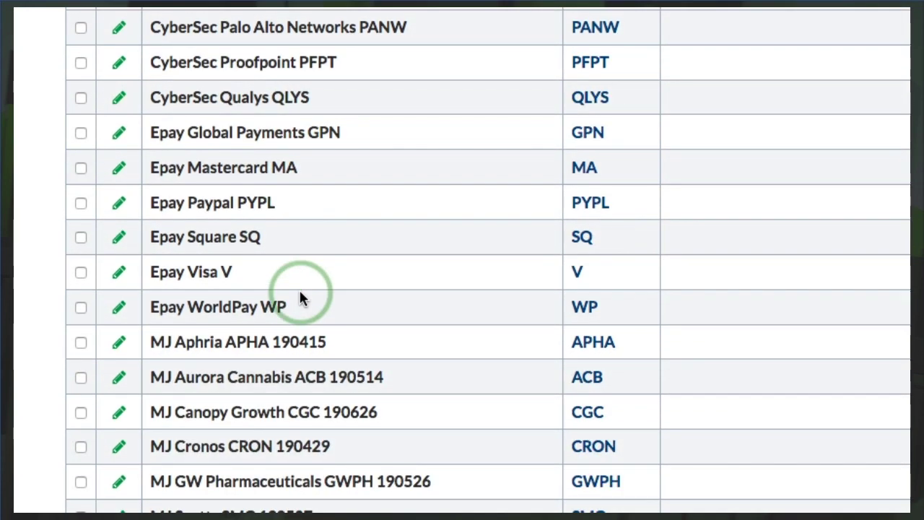
pyautogui.scroll(-2, 301, 296)
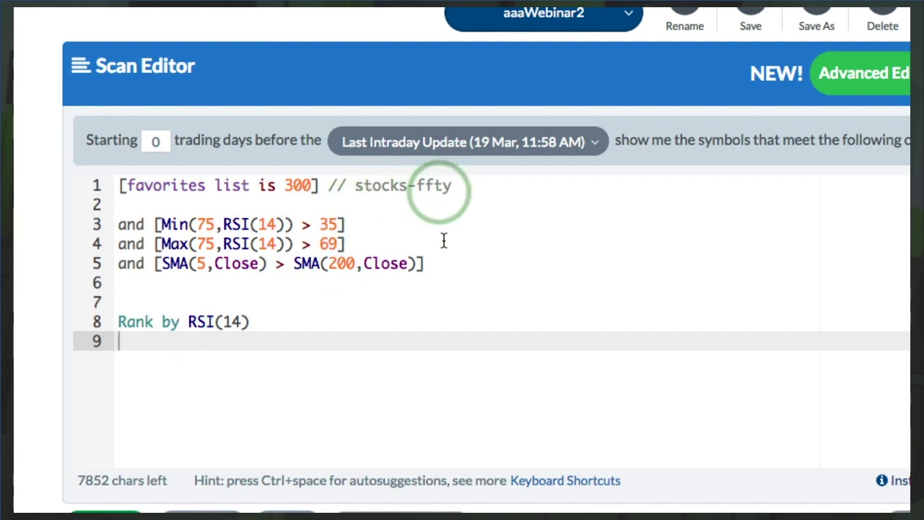
# - Add a clause for the stocks-hack ChartList (list #98) to the aaaWebinar2 scan
pyautogui.scroll(-8, 449, 305)
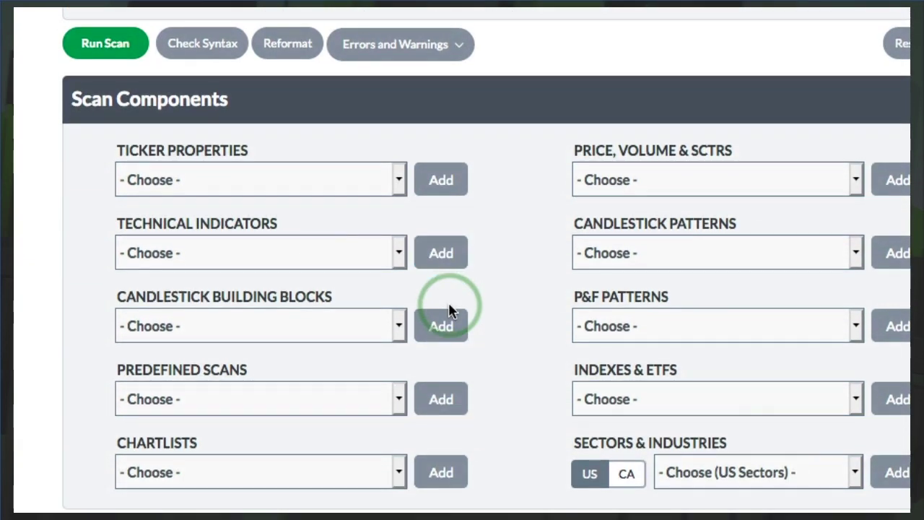
pyautogui.scroll(-4, 448, 302)
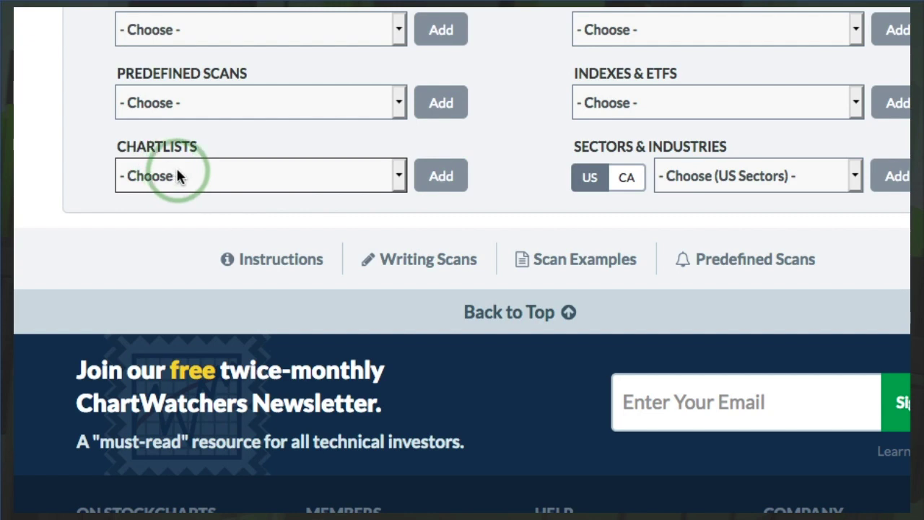
pyautogui.click(177, 173)
pyautogui.scroll(-10, 275, 268)
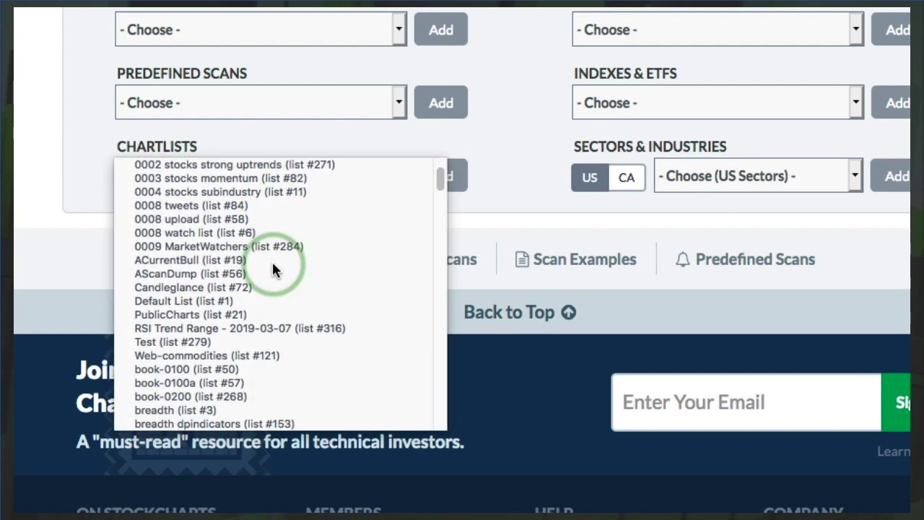
pyautogui.scroll(-20, 272, 261)
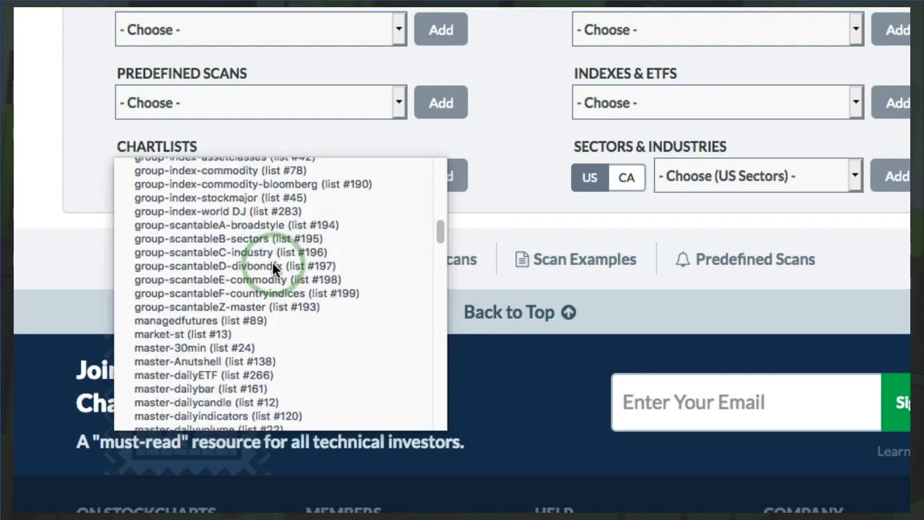
pyautogui.scroll(-18, 273, 261)
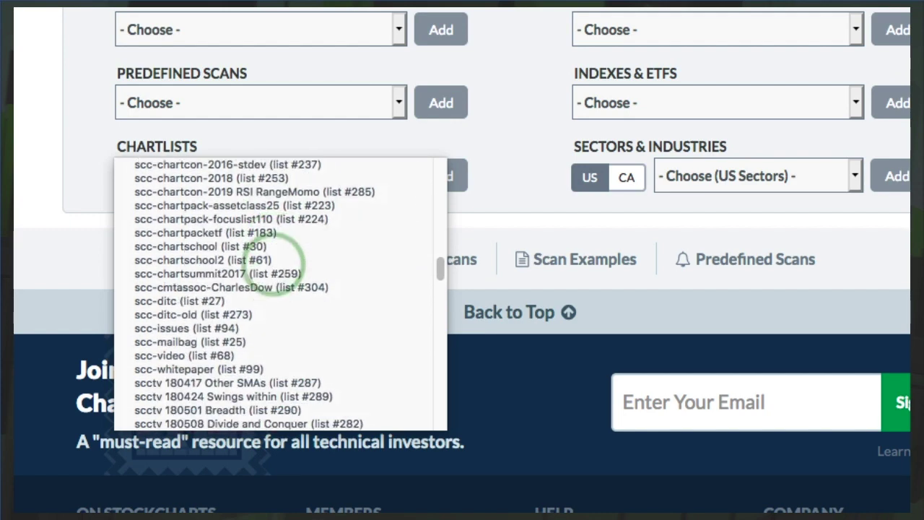
pyautogui.scroll(-10, 275, 261)
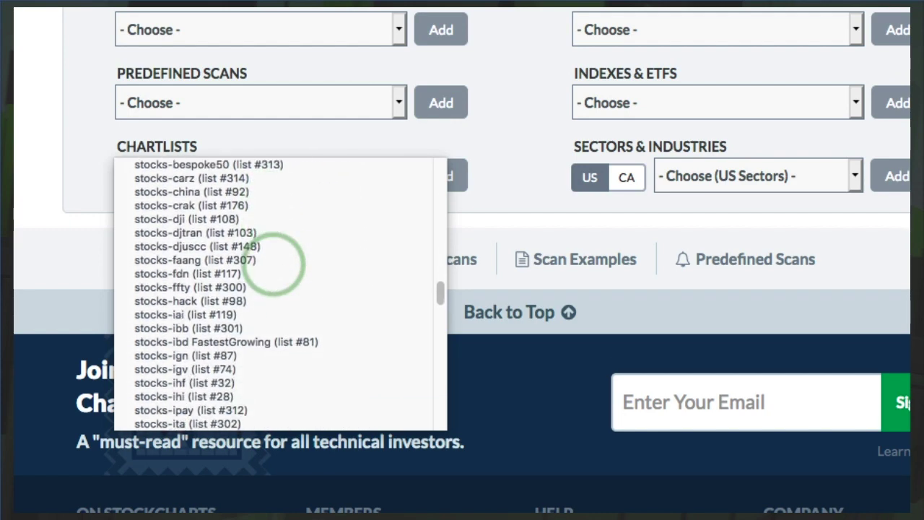
pyautogui.click(189, 302)
pyautogui.click(443, 182)
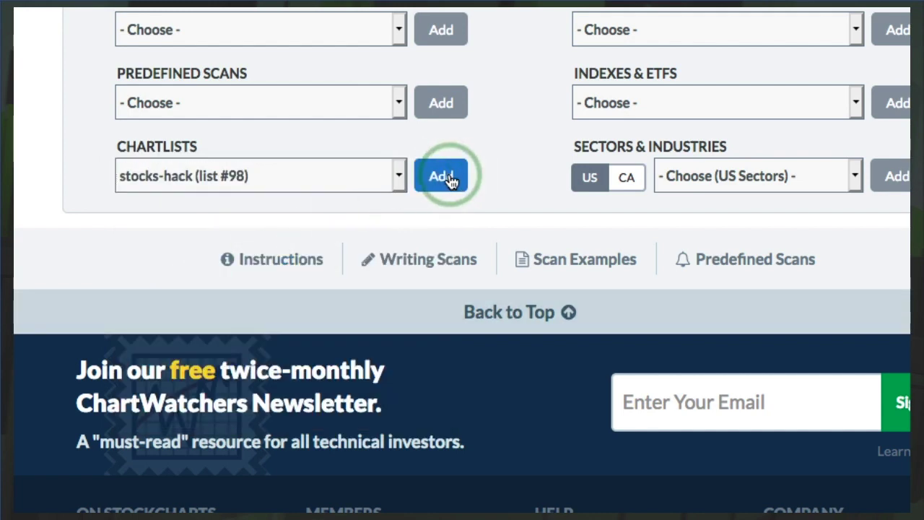
# - Add a clause for the stocks-mfms ChartList (list #318) to the scan
pyautogui.click(180, 184)
pyautogui.scroll(-15, 231, 330)
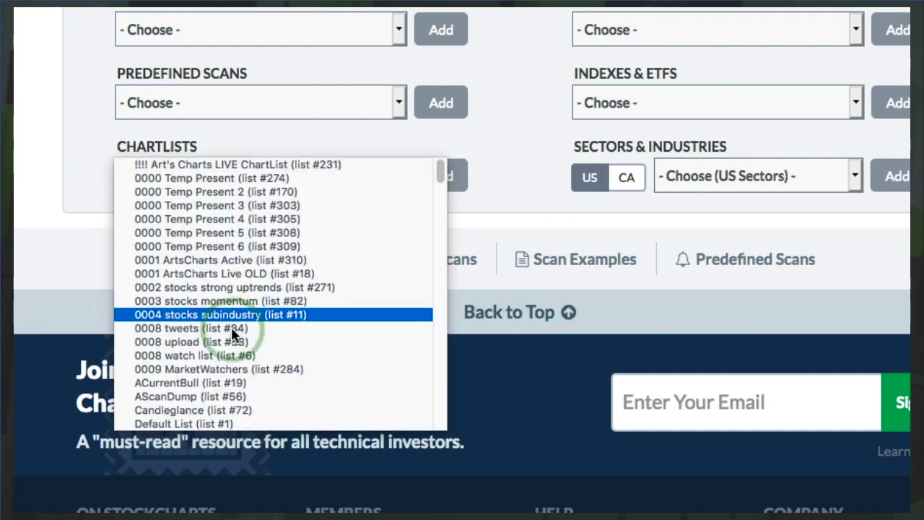
pyautogui.scroll(-20, 231, 335)
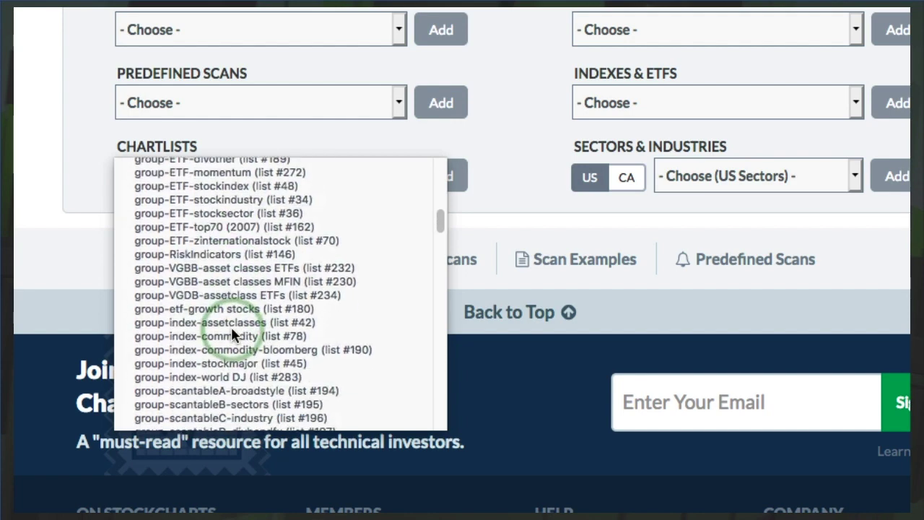
pyautogui.scroll(-20, 232, 334)
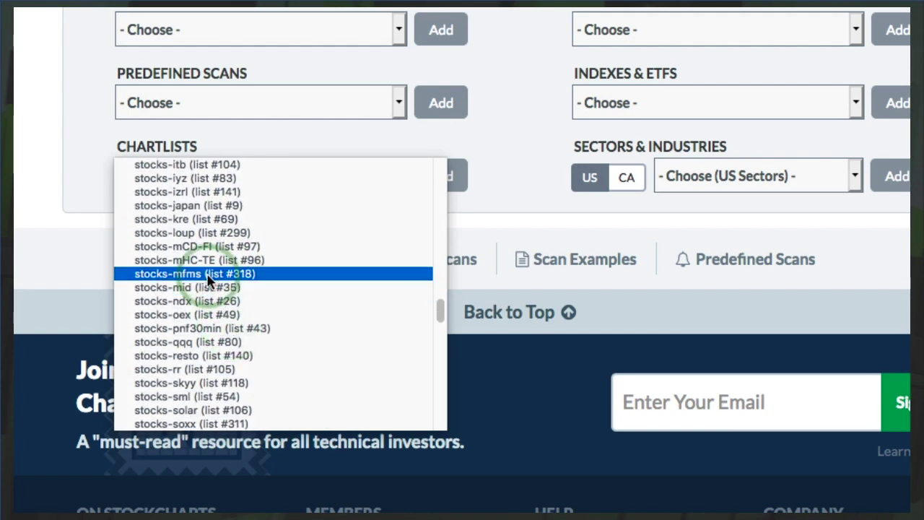
pyautogui.click(166, 273)
pyautogui.click(442, 177)
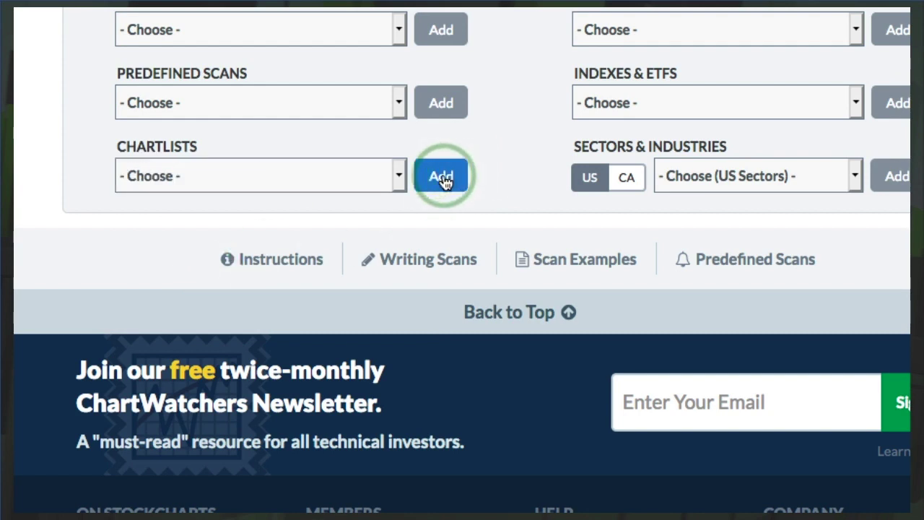
pyautogui.click(457, 311)
# - Move the stocks-hack and stocks-mfms clauses from the end of the scan to directly below the stocks-ffty line
pyautogui.scroll(8, 454, 303)
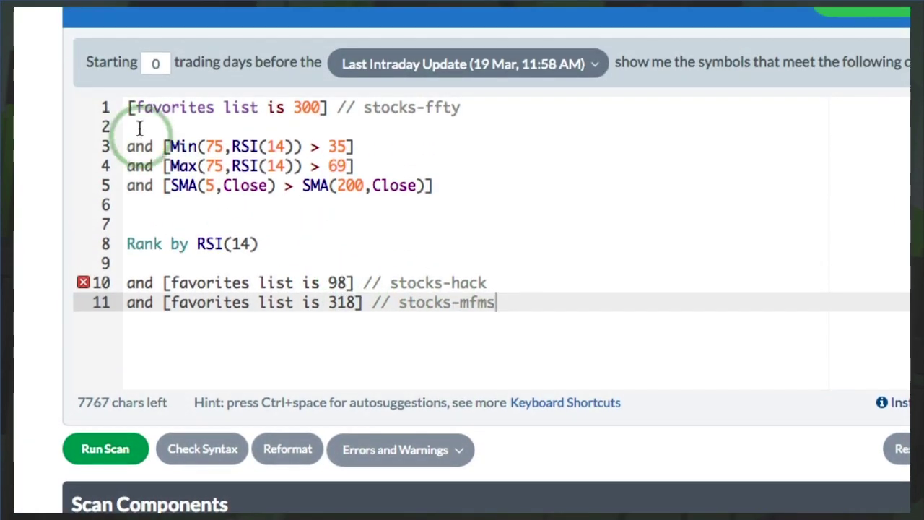
pyautogui.moveTo(188, 309); pyautogui.dragTo(122, 285)
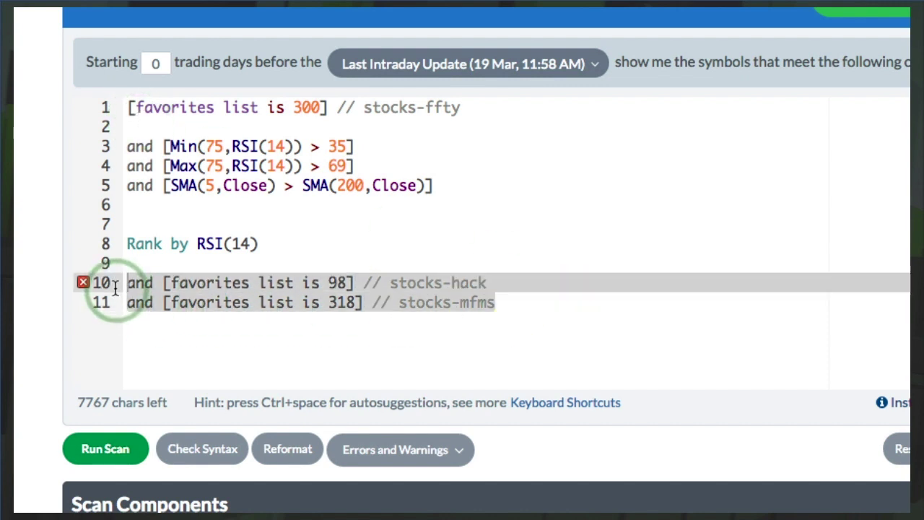
pyautogui.rightClick(167, 283)
pyautogui.click(210, 322)
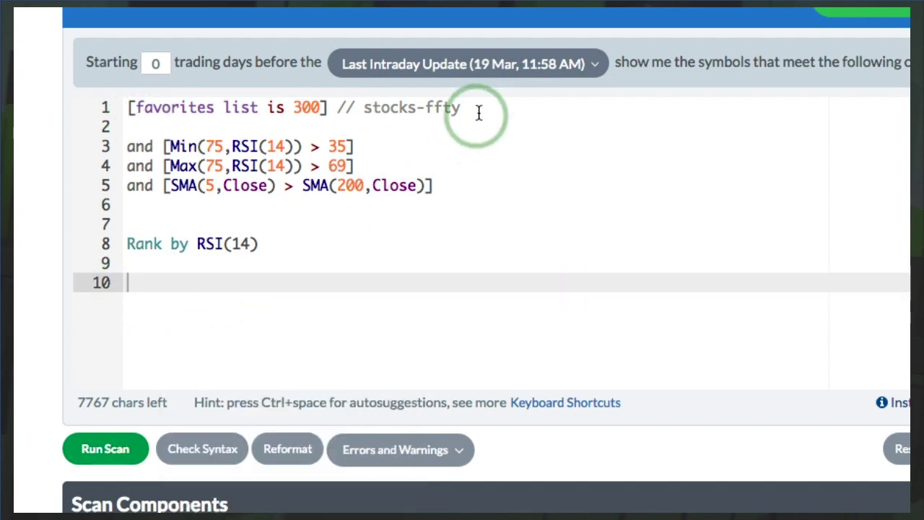
pyautogui.click(511, 110)
pyautogui.press('Return')
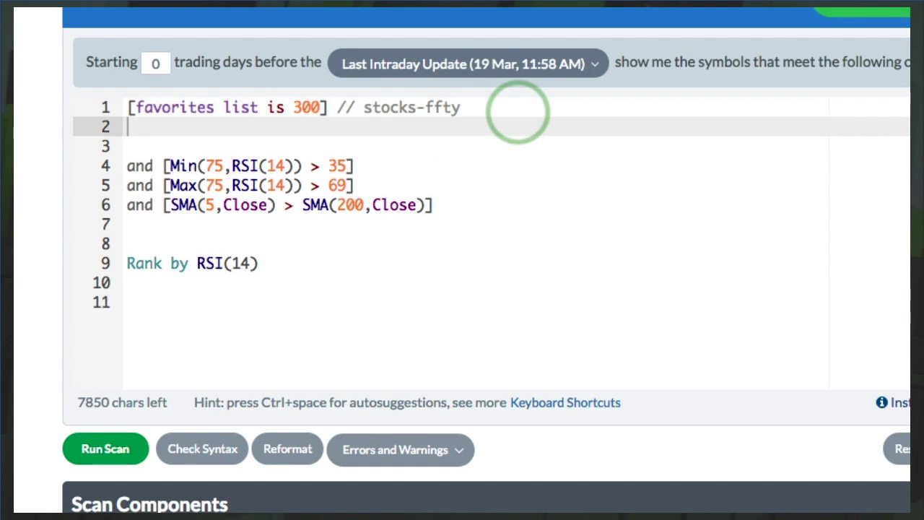
pyautogui.hotkey('ctrl', 'v')
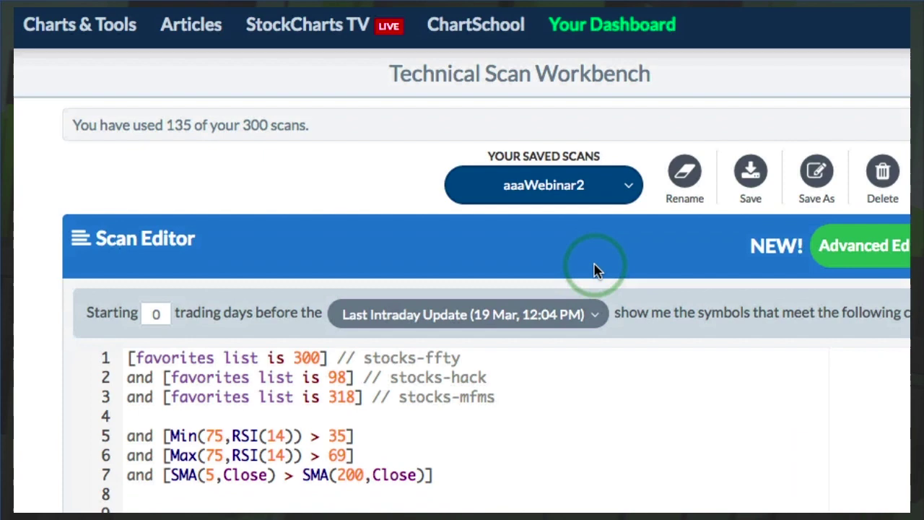
# - Run the scan with the stocks-ffty, stocks-hack and stocks-mfms clauses joined by "and"
pyautogui.scroll(-3, 595, 266)
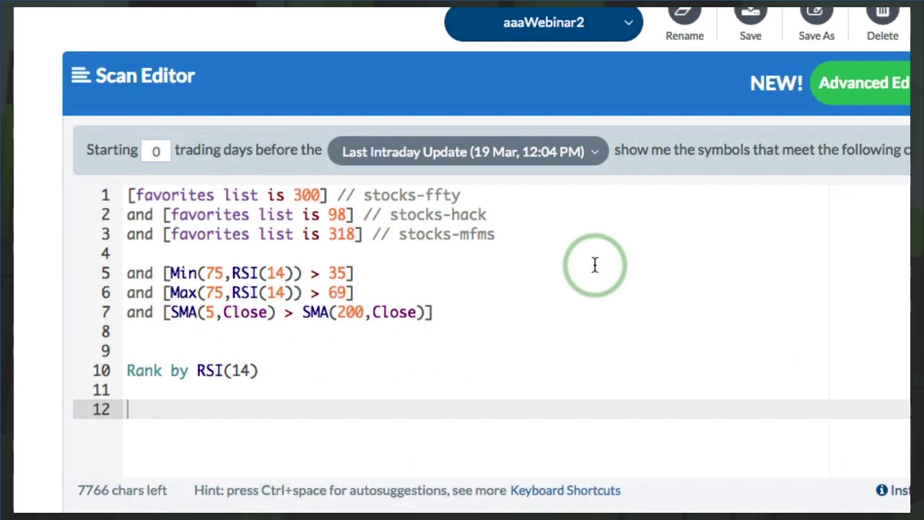
pyautogui.scroll(-1, 594, 266)
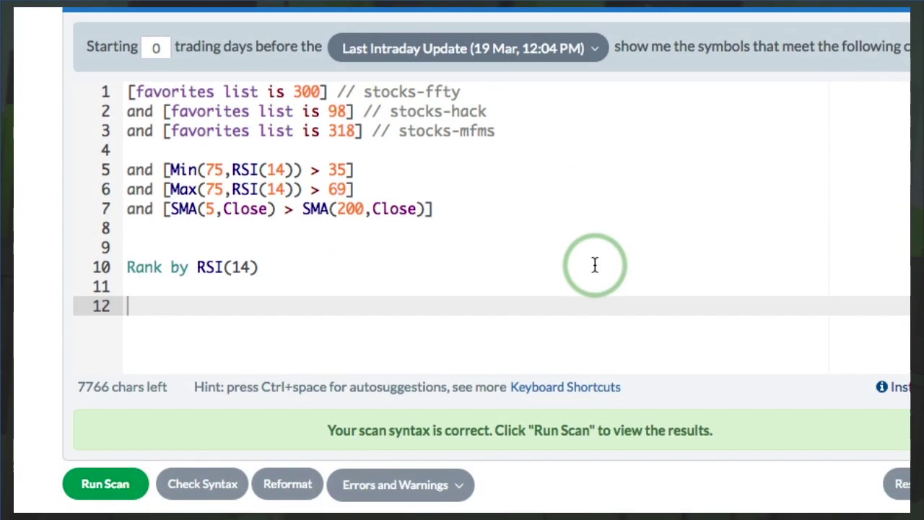
pyautogui.click(91, 484)
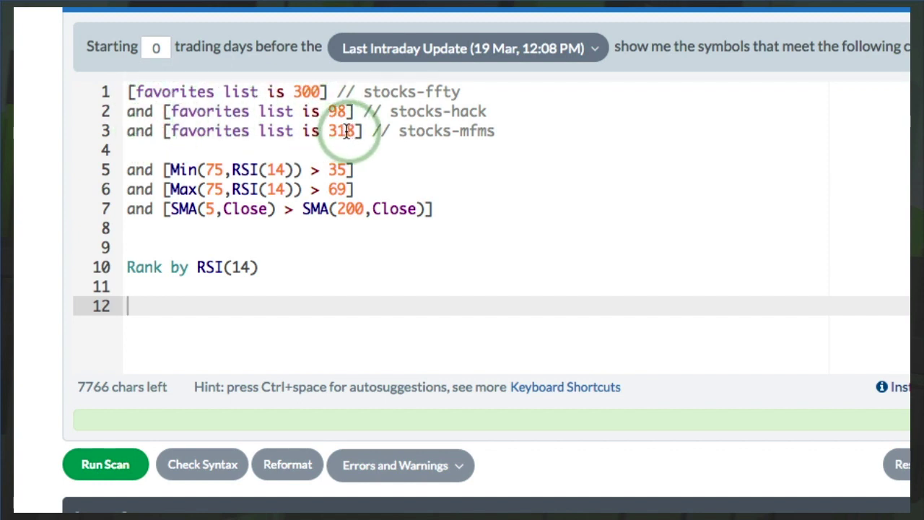
# - Replace "and" with "or" in front of the stocks-hack and stocks-mfms clauses
pyautogui.doubleClick(141, 112)
pyautogui.write('or')
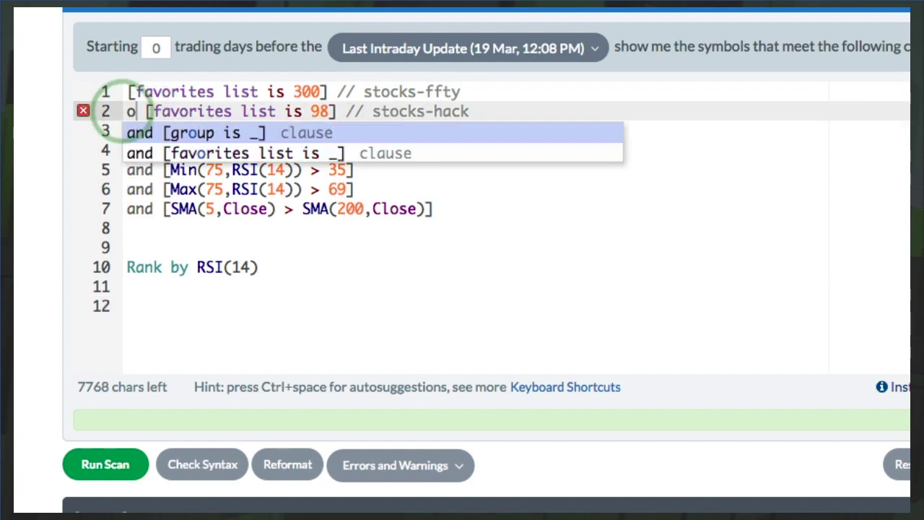
pyautogui.click(367, 321)
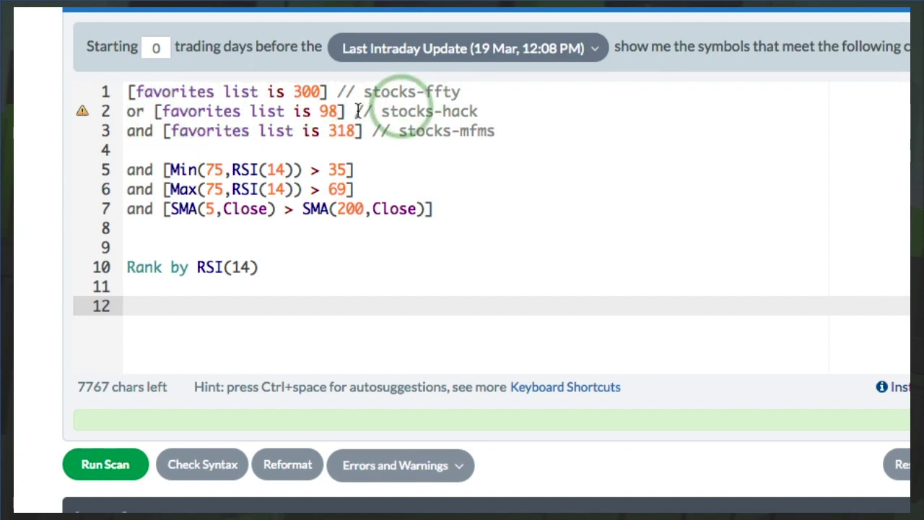
pyautogui.doubleClick(139, 131)
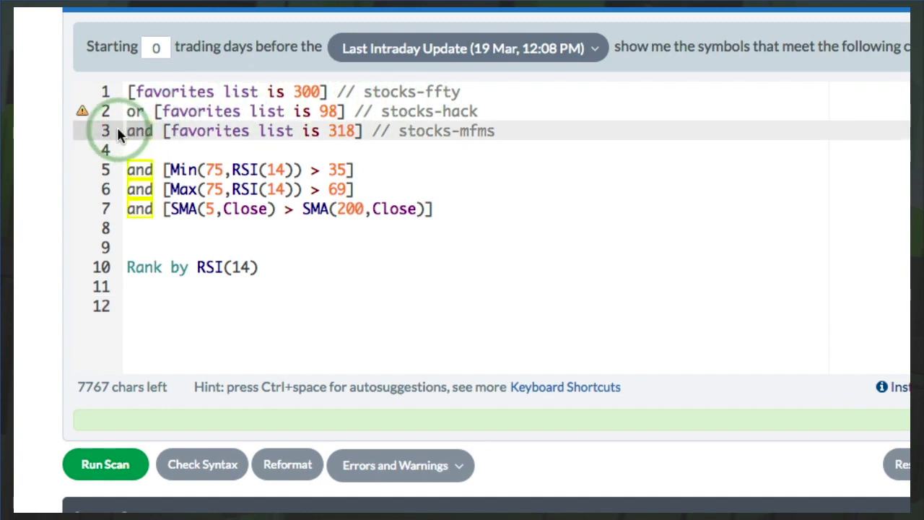
pyautogui.write('or')
pyautogui.click(530, 307)
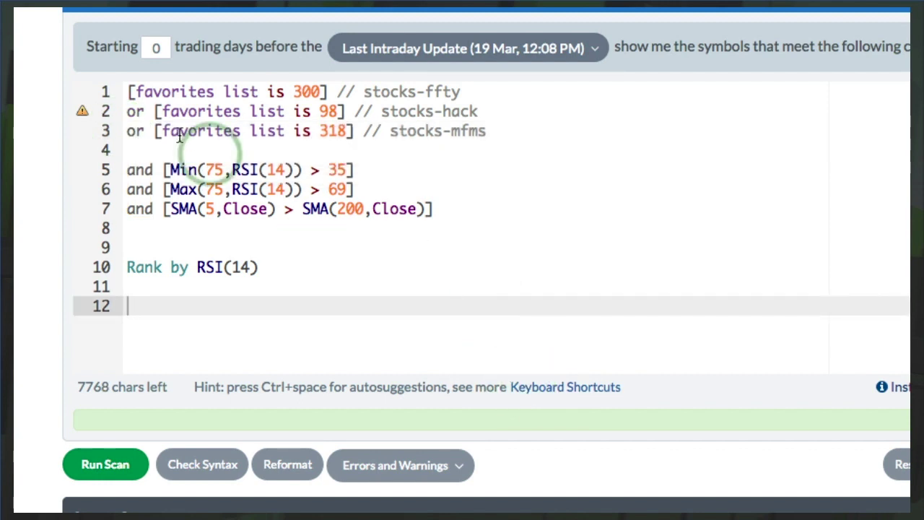
# - Enclose the three favorites list clauses in one outer pair of square brackets
pyautogui.click(128, 91)
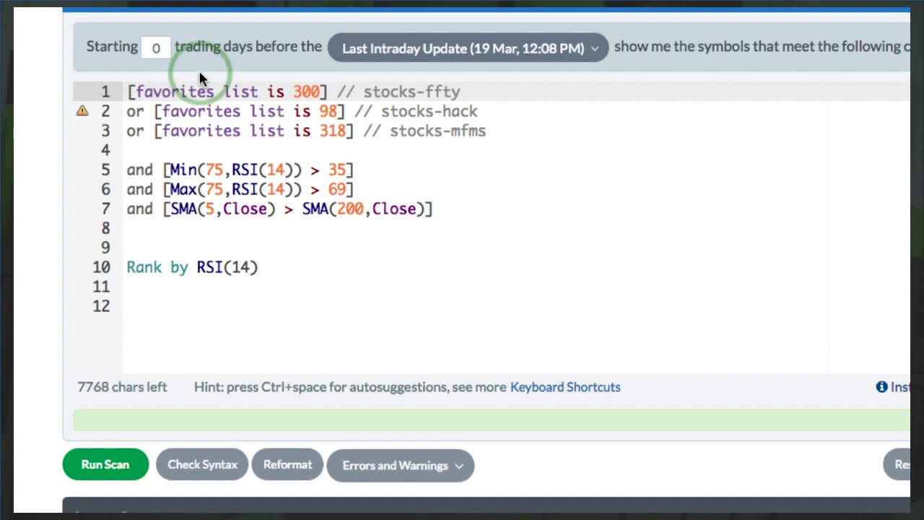
pyautogui.write('[')
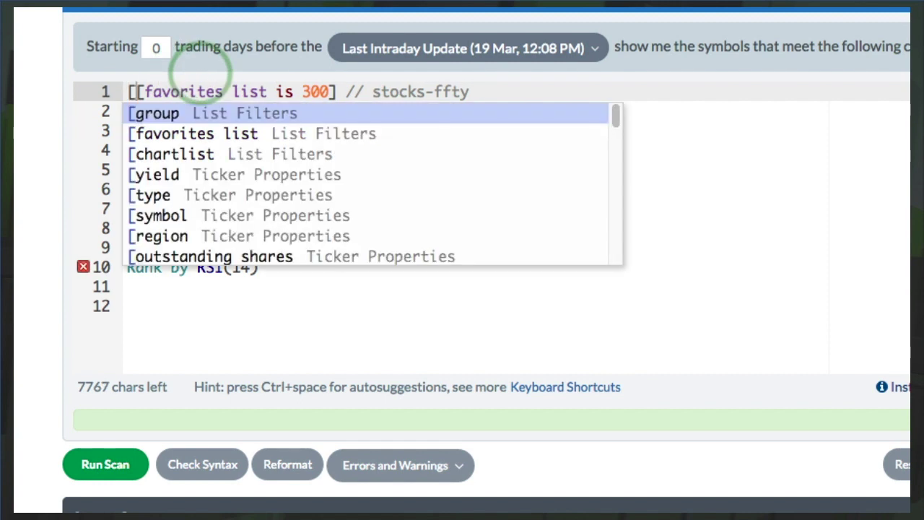
pyautogui.click(777, 148)
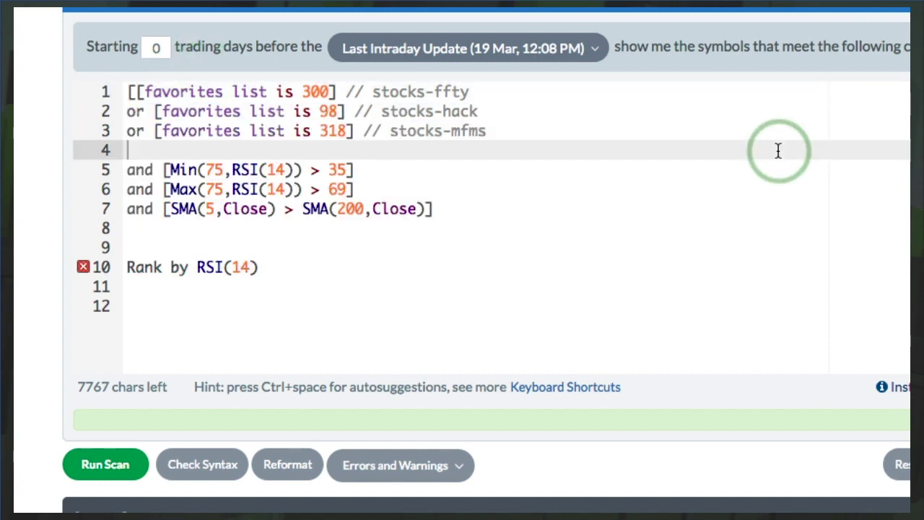
pyautogui.click(354, 131)
pyautogui.write(']')
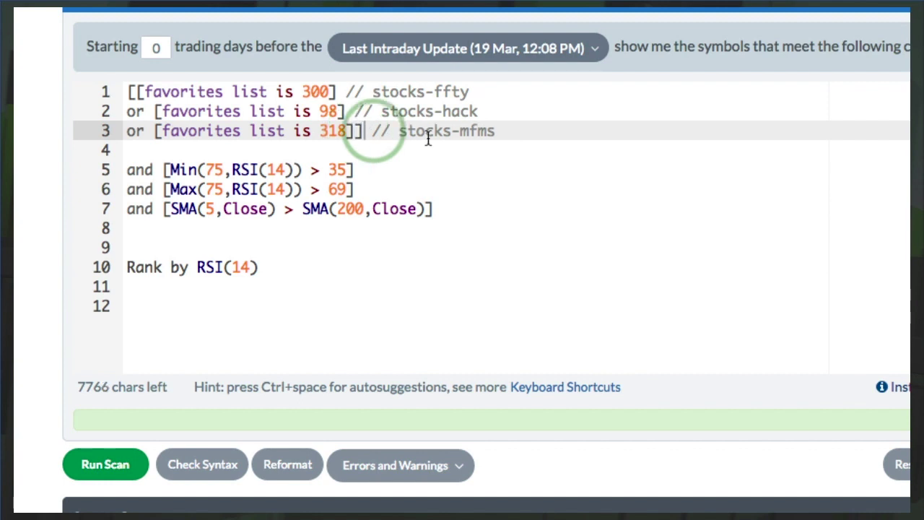
pyautogui.click(587, 292)
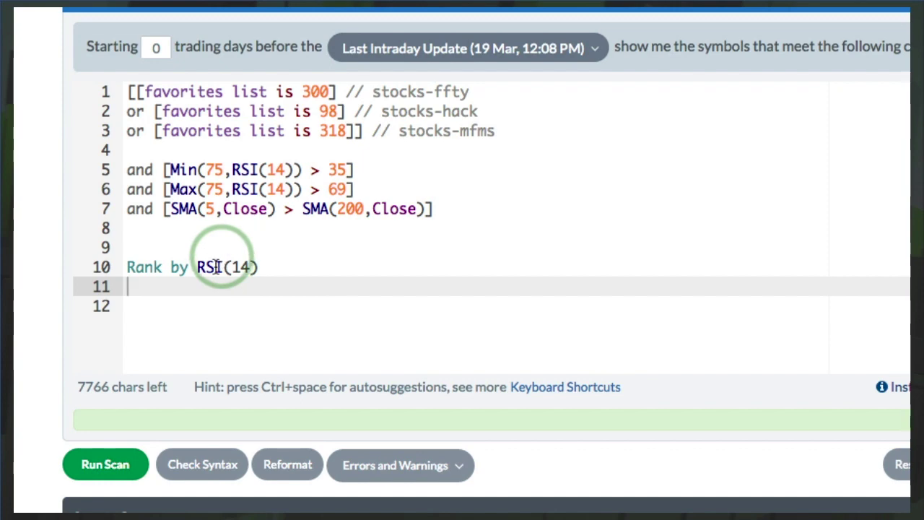
# - Run the scan with the three ChartLists grouped by "or" and review the matching stocks
pyautogui.click(121, 469)
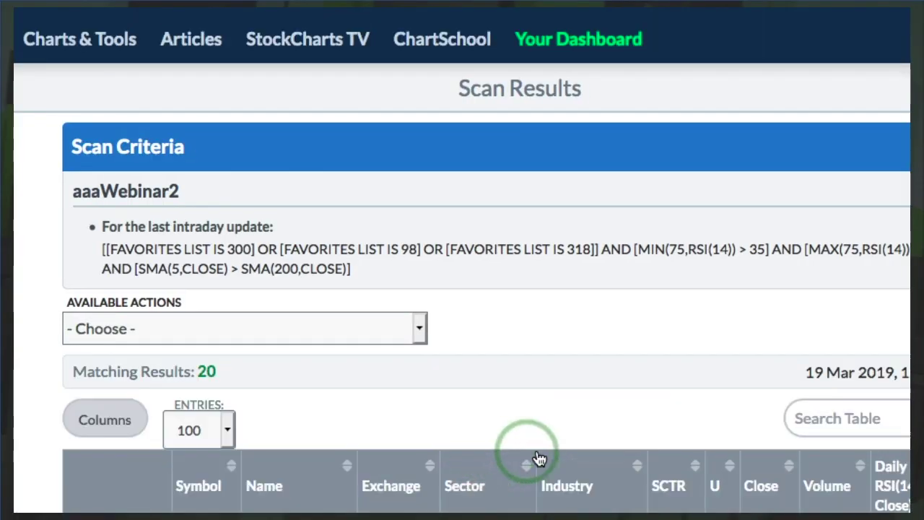
pyautogui.scroll(-1, 538, 457)
pyautogui.scroll(-5, 537, 457)
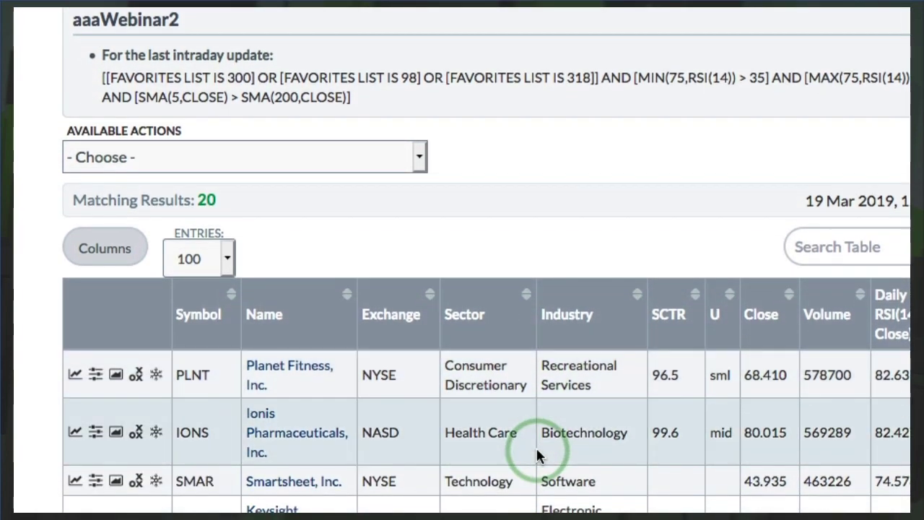
# - Replace the contents of the existing AScanDump ChartList with the aaaWebinar2 scan results
pyautogui.scroll(-3, 537, 454)
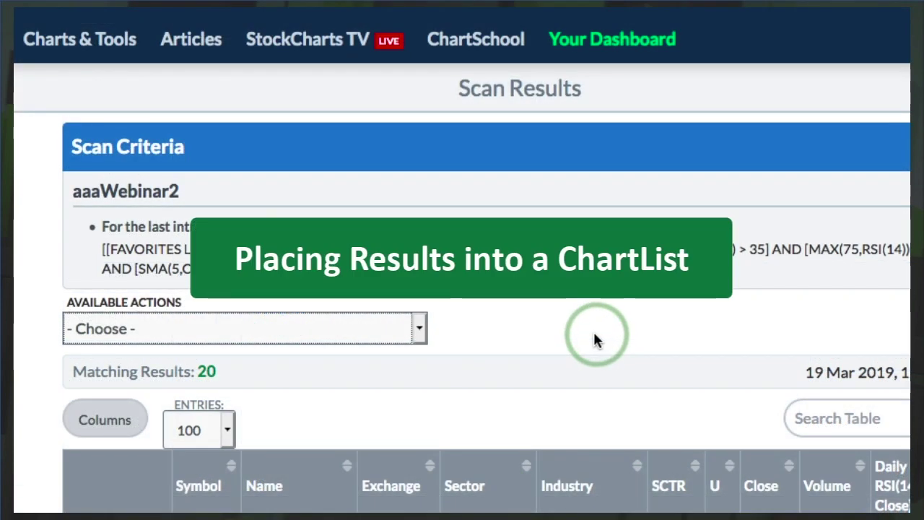
pyautogui.click(140, 328)
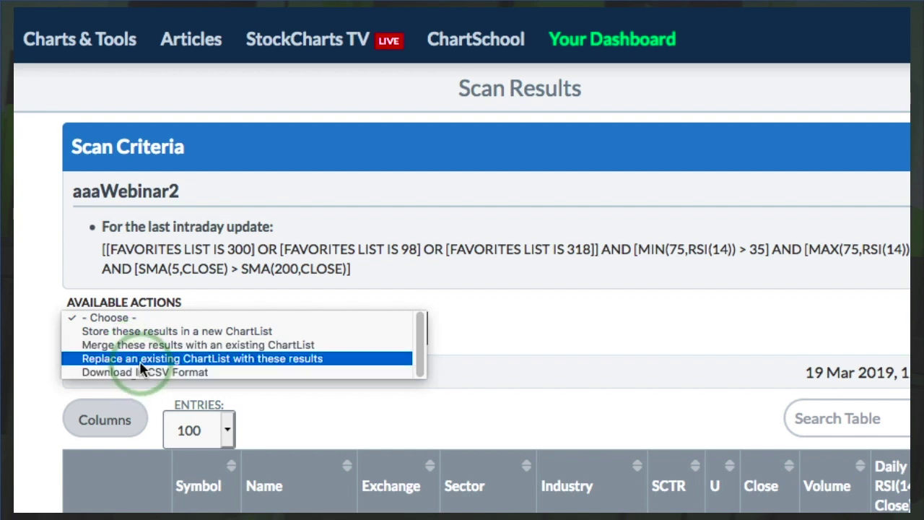
pyautogui.click(141, 360)
pyautogui.click(423, 310)
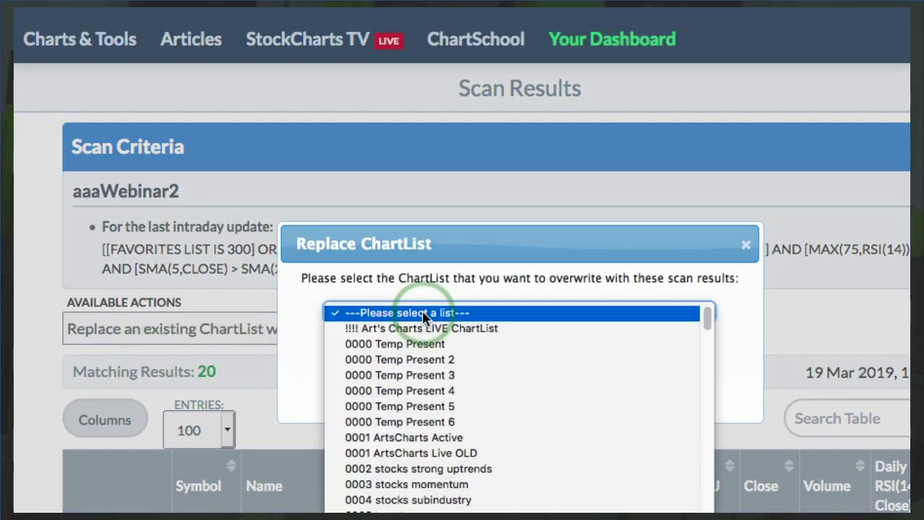
pyautogui.scroll(-1, 449, 488)
pyautogui.scroll(-1, 449, 488)
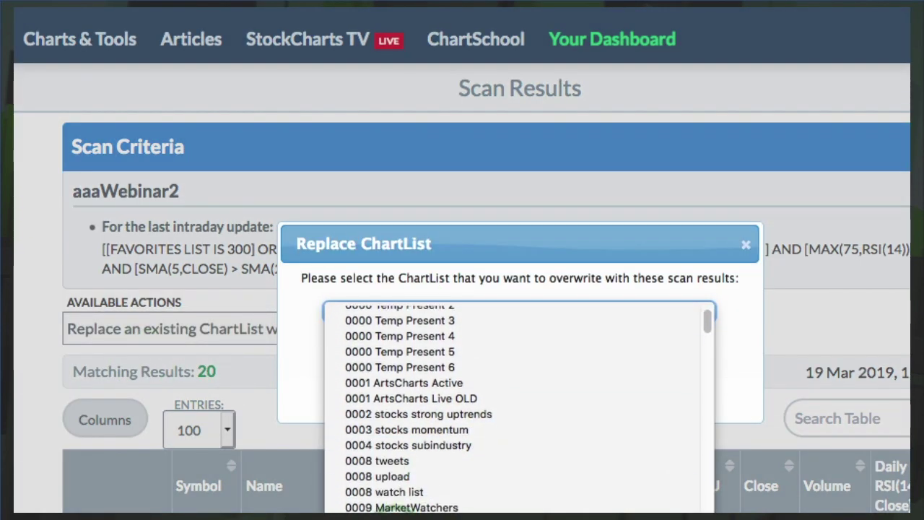
pyautogui.click(405, 509)
pyautogui.click(474, 383)
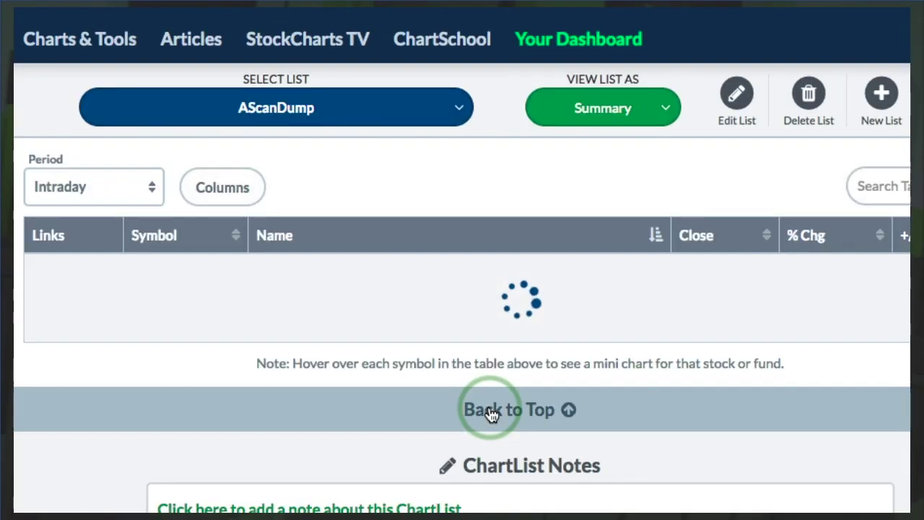
# - Review the stocks in the AScanDump ChartList, switching from Summary to CandleGlance view to examine their charts
pyautogui.scroll(-3, 489, 413)
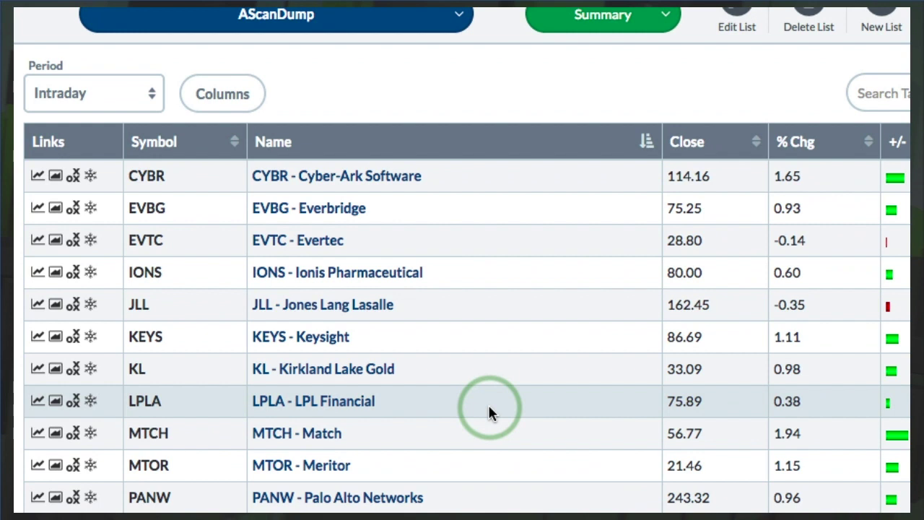
pyautogui.click(595, 23)
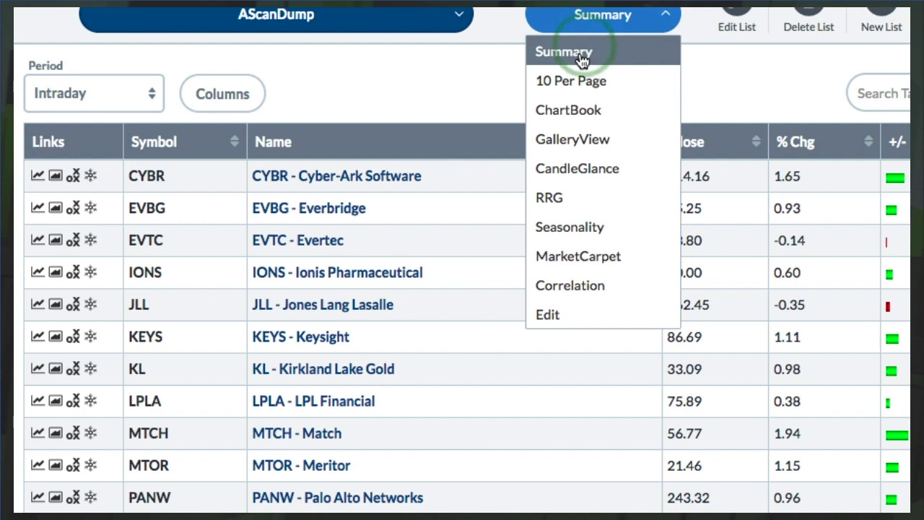
pyautogui.click(575, 169)
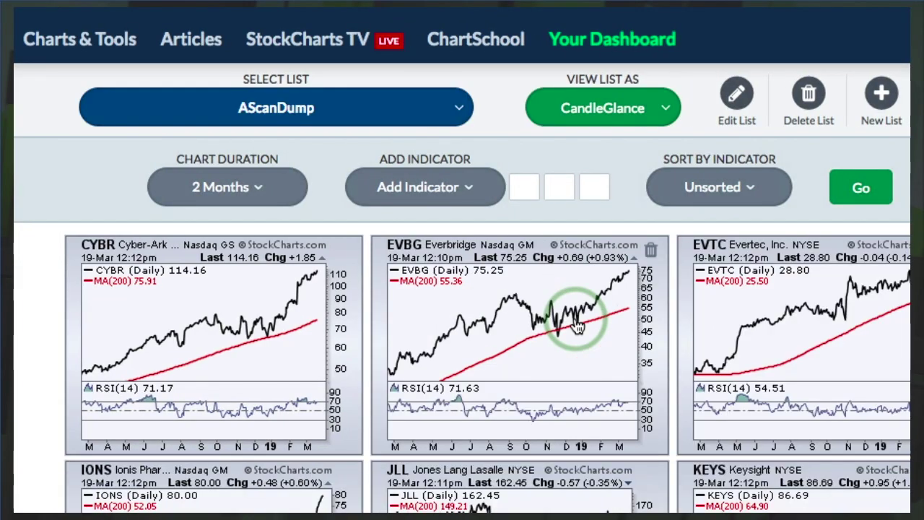
pyautogui.scroll(-3, 578, 324)
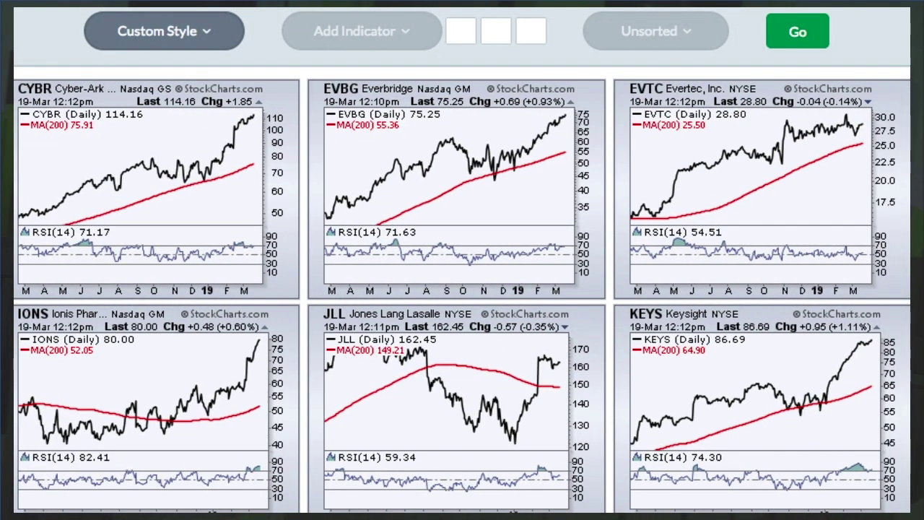
# - Run the aaaWebinar3 scan for PPO (5,30,5) signal line crosses below 1 across the three ChartLists and review the matching stocks
pyautogui.click(852, 204)
pyautogui.scroll(-2, 823, 274)
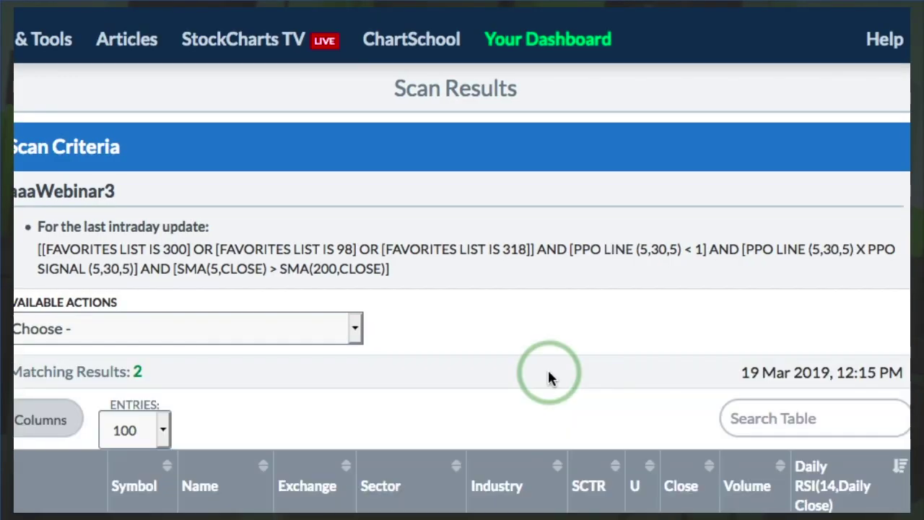
pyautogui.scroll(-1, 549, 374)
pyautogui.scroll(-5, 547, 367)
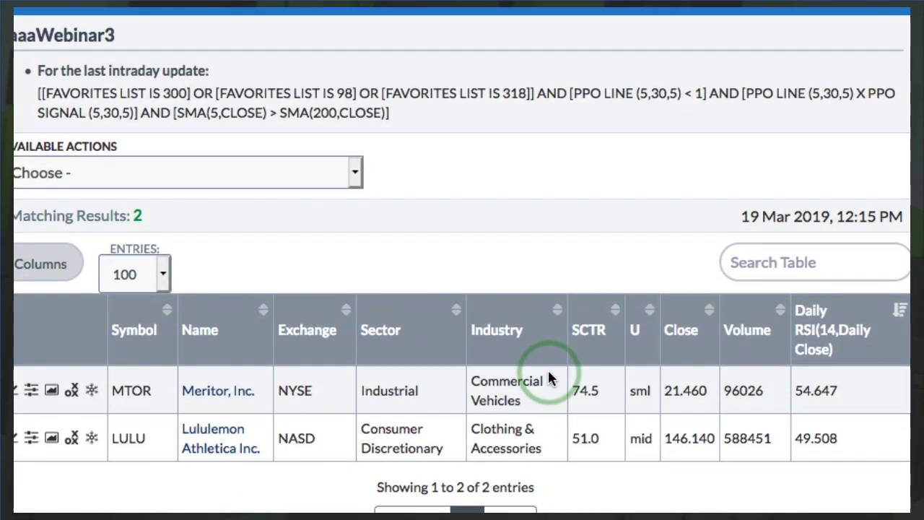
pyautogui.scroll(-1, 547, 368)
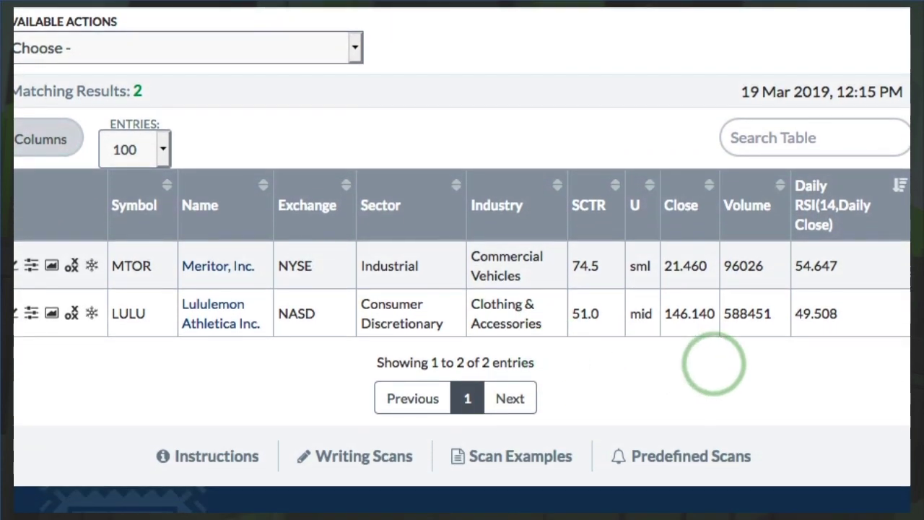
# - Open the daily chart of Meritor, Inc. from the scan results, examine its price and PPO, and close it
pyautogui.click(208, 268)
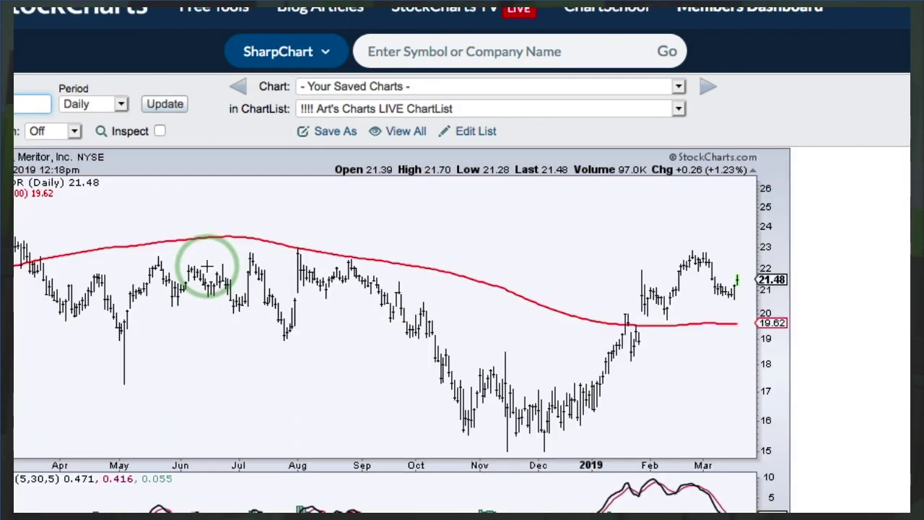
pyautogui.scroll(-3, 208, 268)
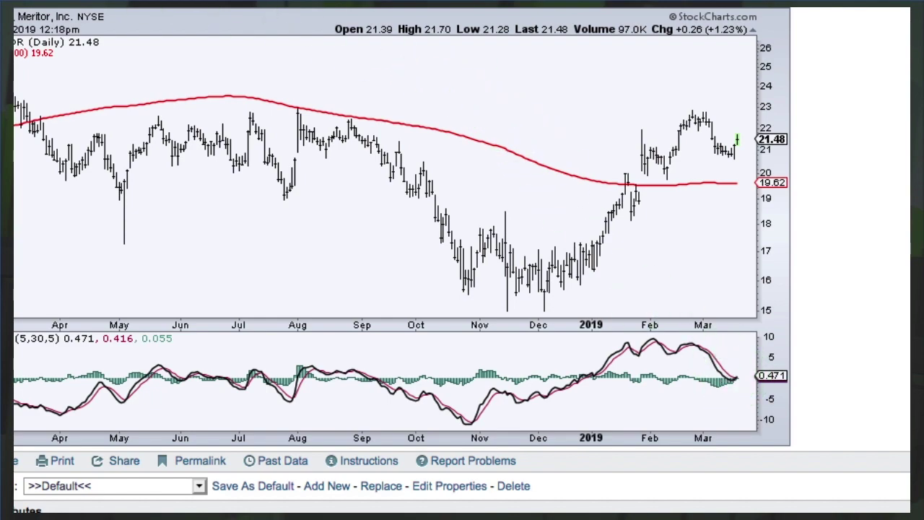
pyautogui.hotkey('ctrl', 'w')
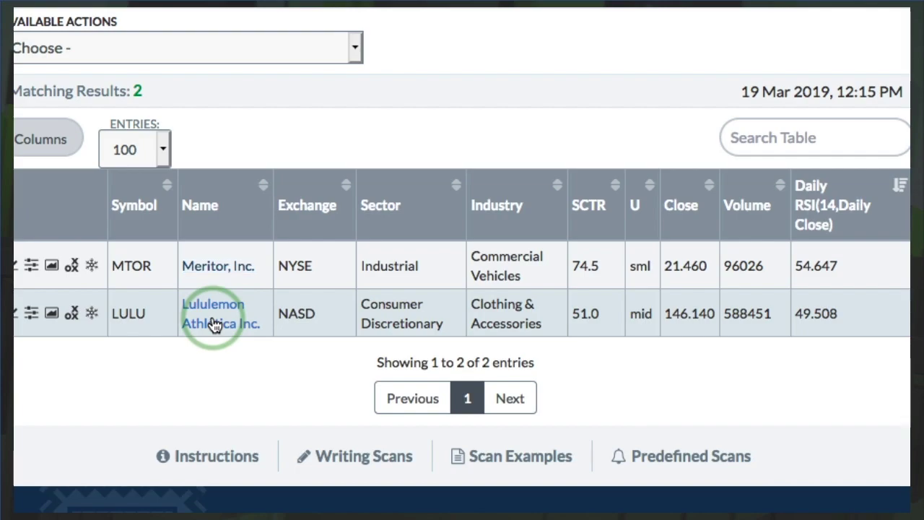
# - Open the daily chart of Lululemon Athletica from the scan results and examine its 200-day average and PPO
pyautogui.click(212, 315)
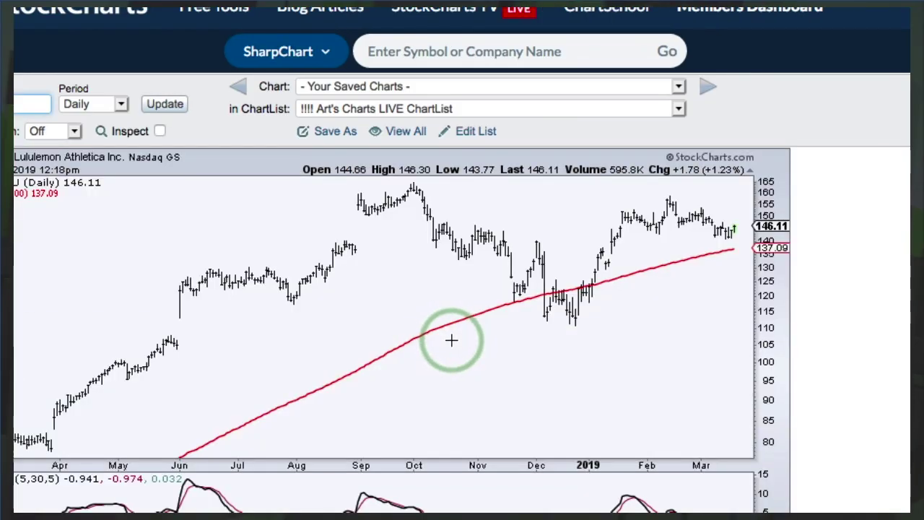
pyautogui.scroll(-2, 451, 340)
pyautogui.scroll(-1, 451, 341)
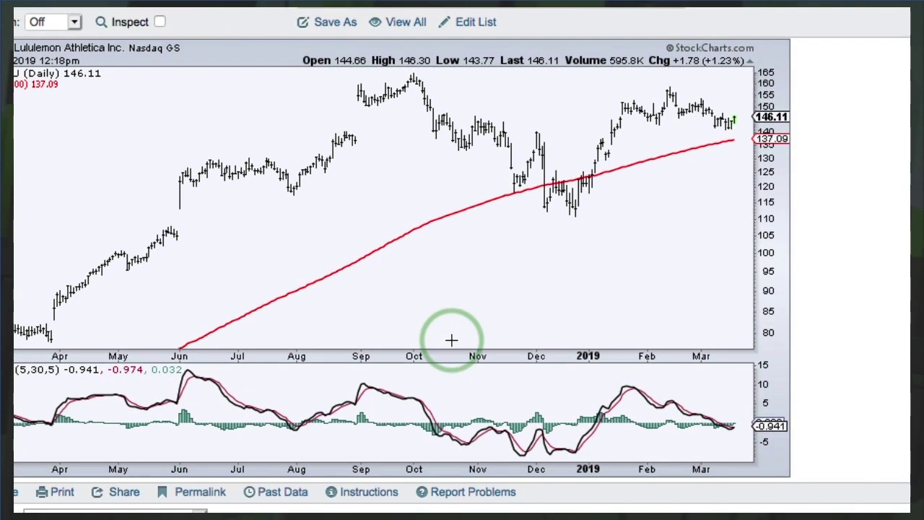